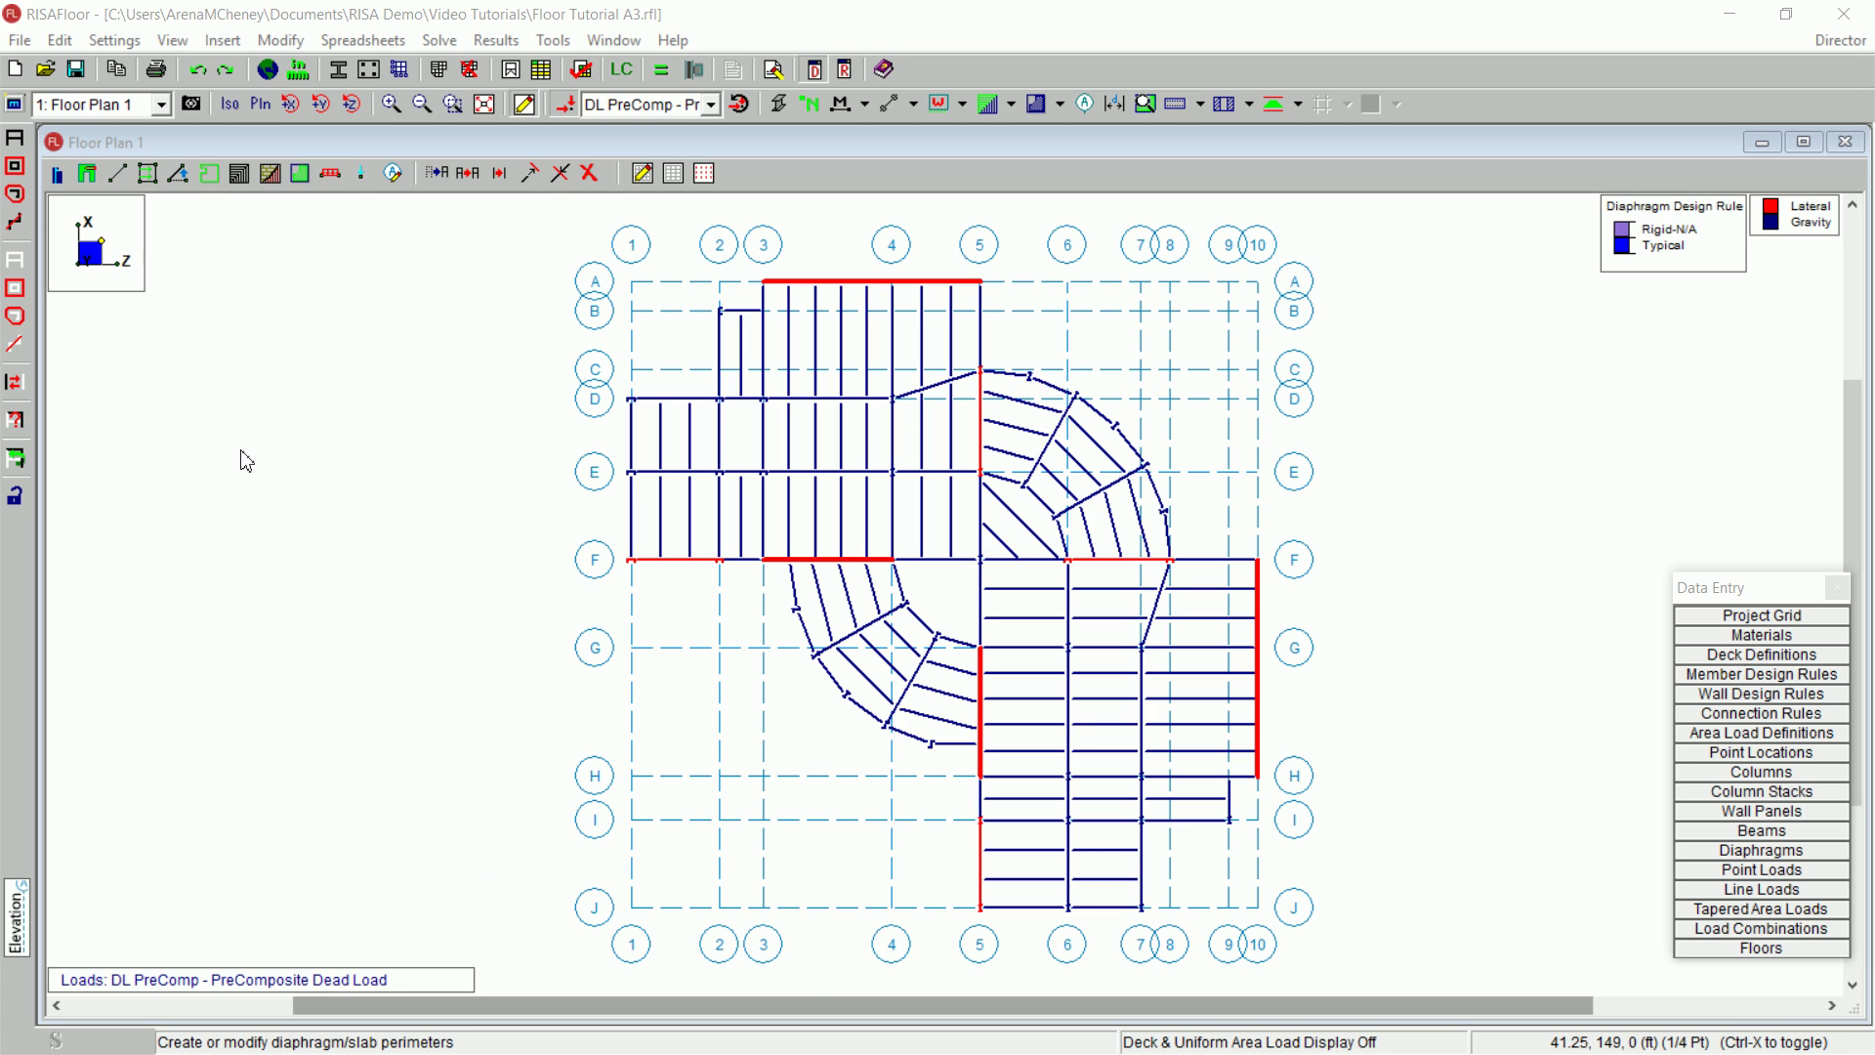
# Step: Select all beams and walls on Floor Plan 1
pyautogui.click(17, 142)
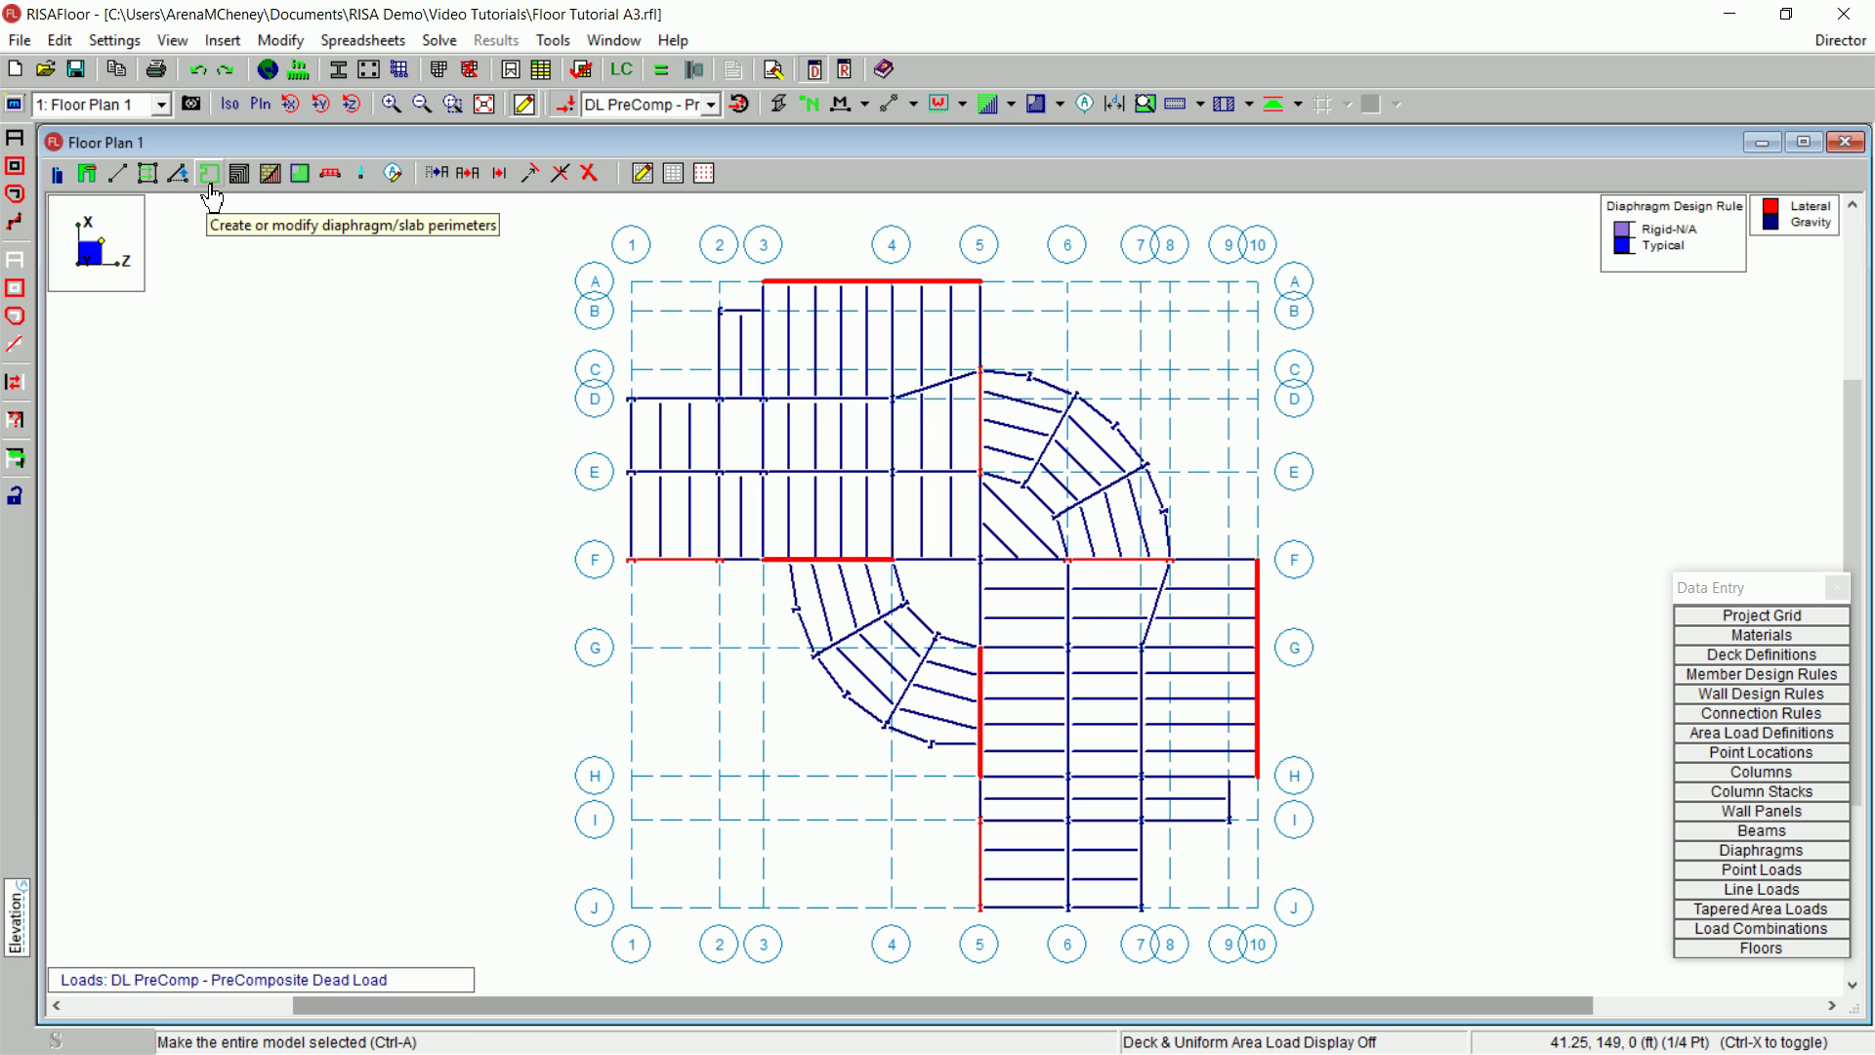
# Step: Generate a rigid diaphragm edge with a 12 in overhang around the whole floor
pyautogui.click(209, 185)
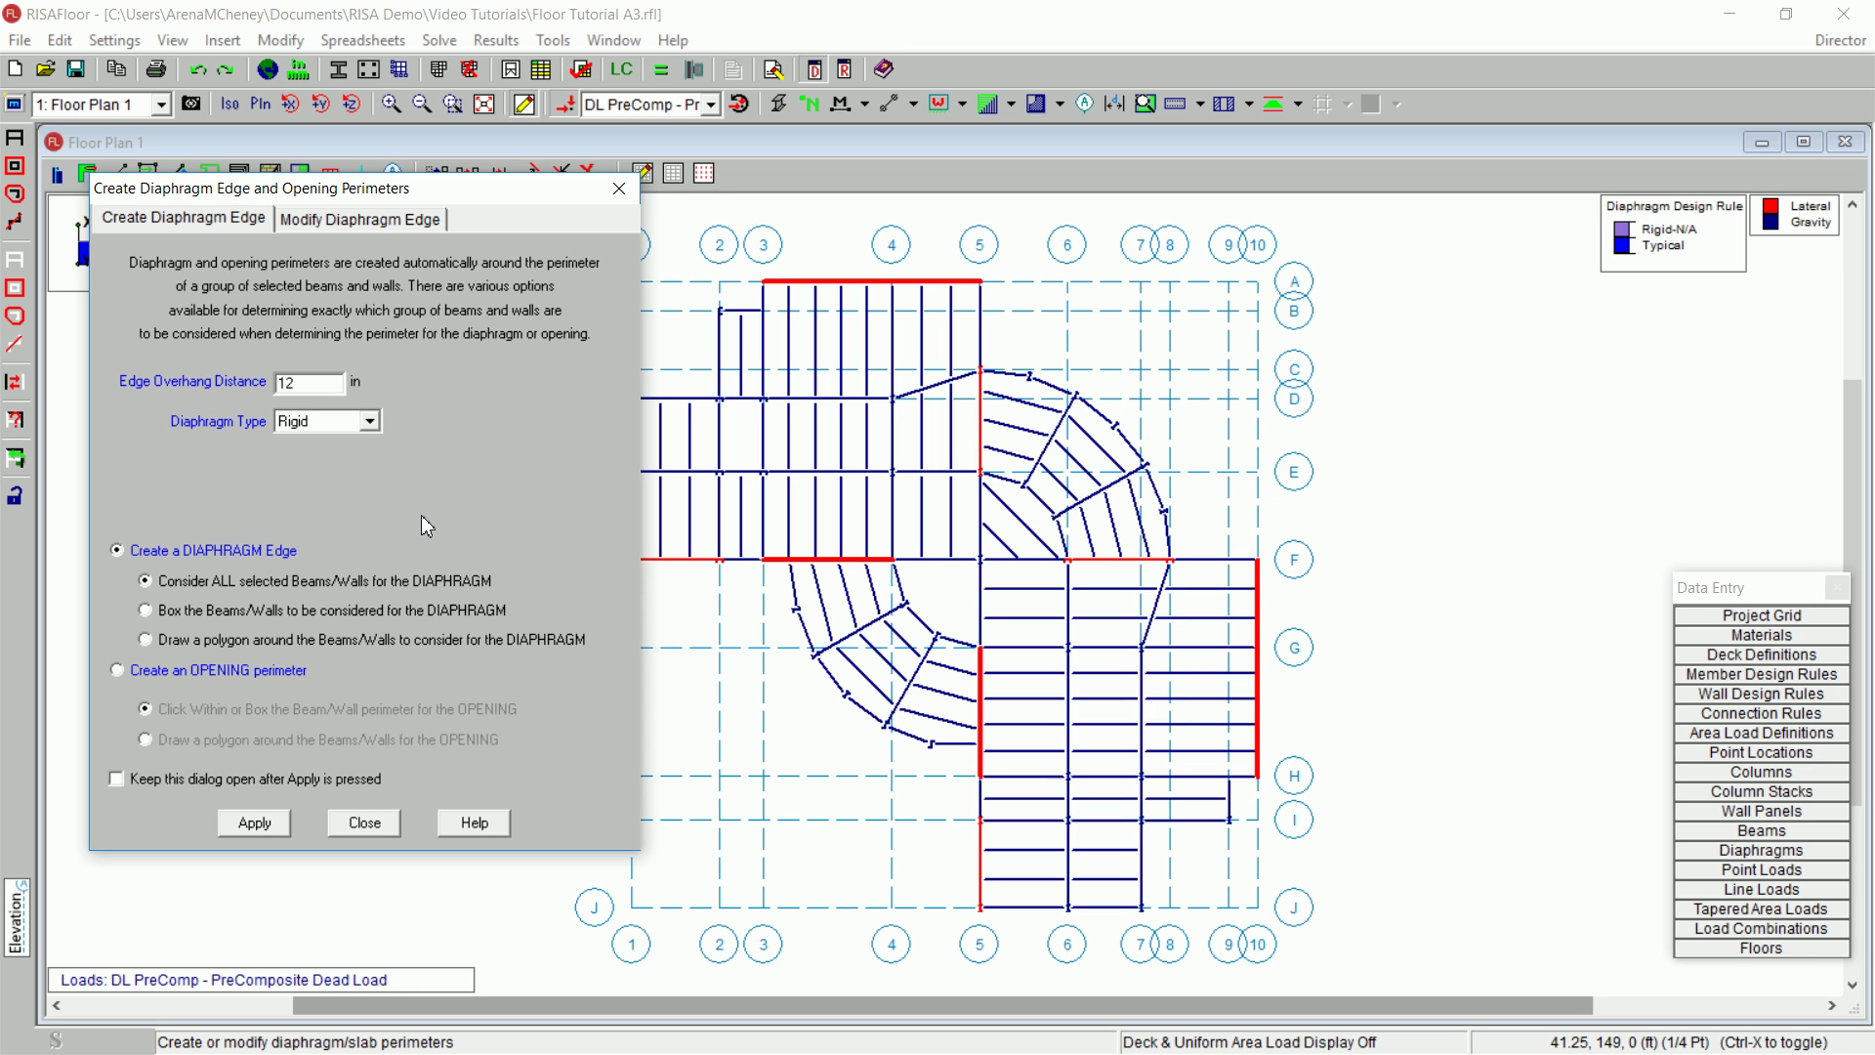
pyautogui.click(252, 822)
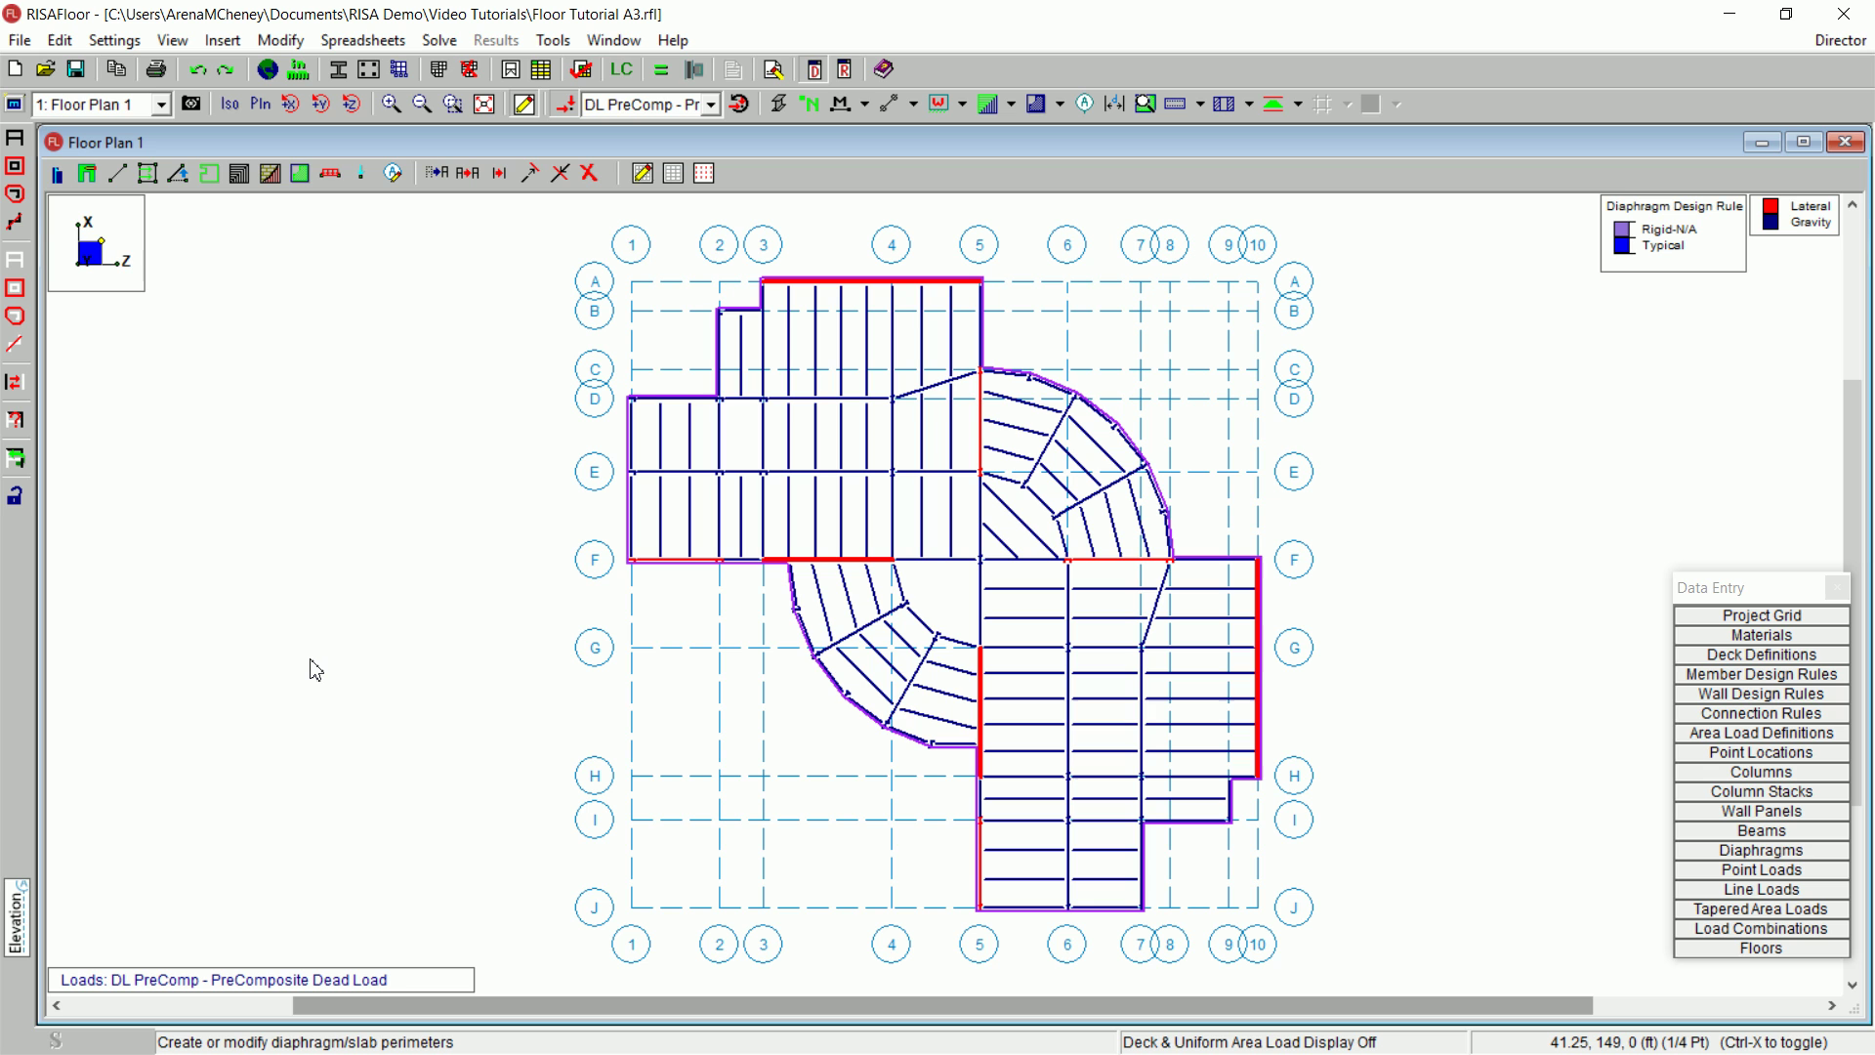
# Step: Create an opening perimeter in the empty bay between gridlines F and G near line 5, with polygon drawing chosen next
pyautogui.click(210, 176)
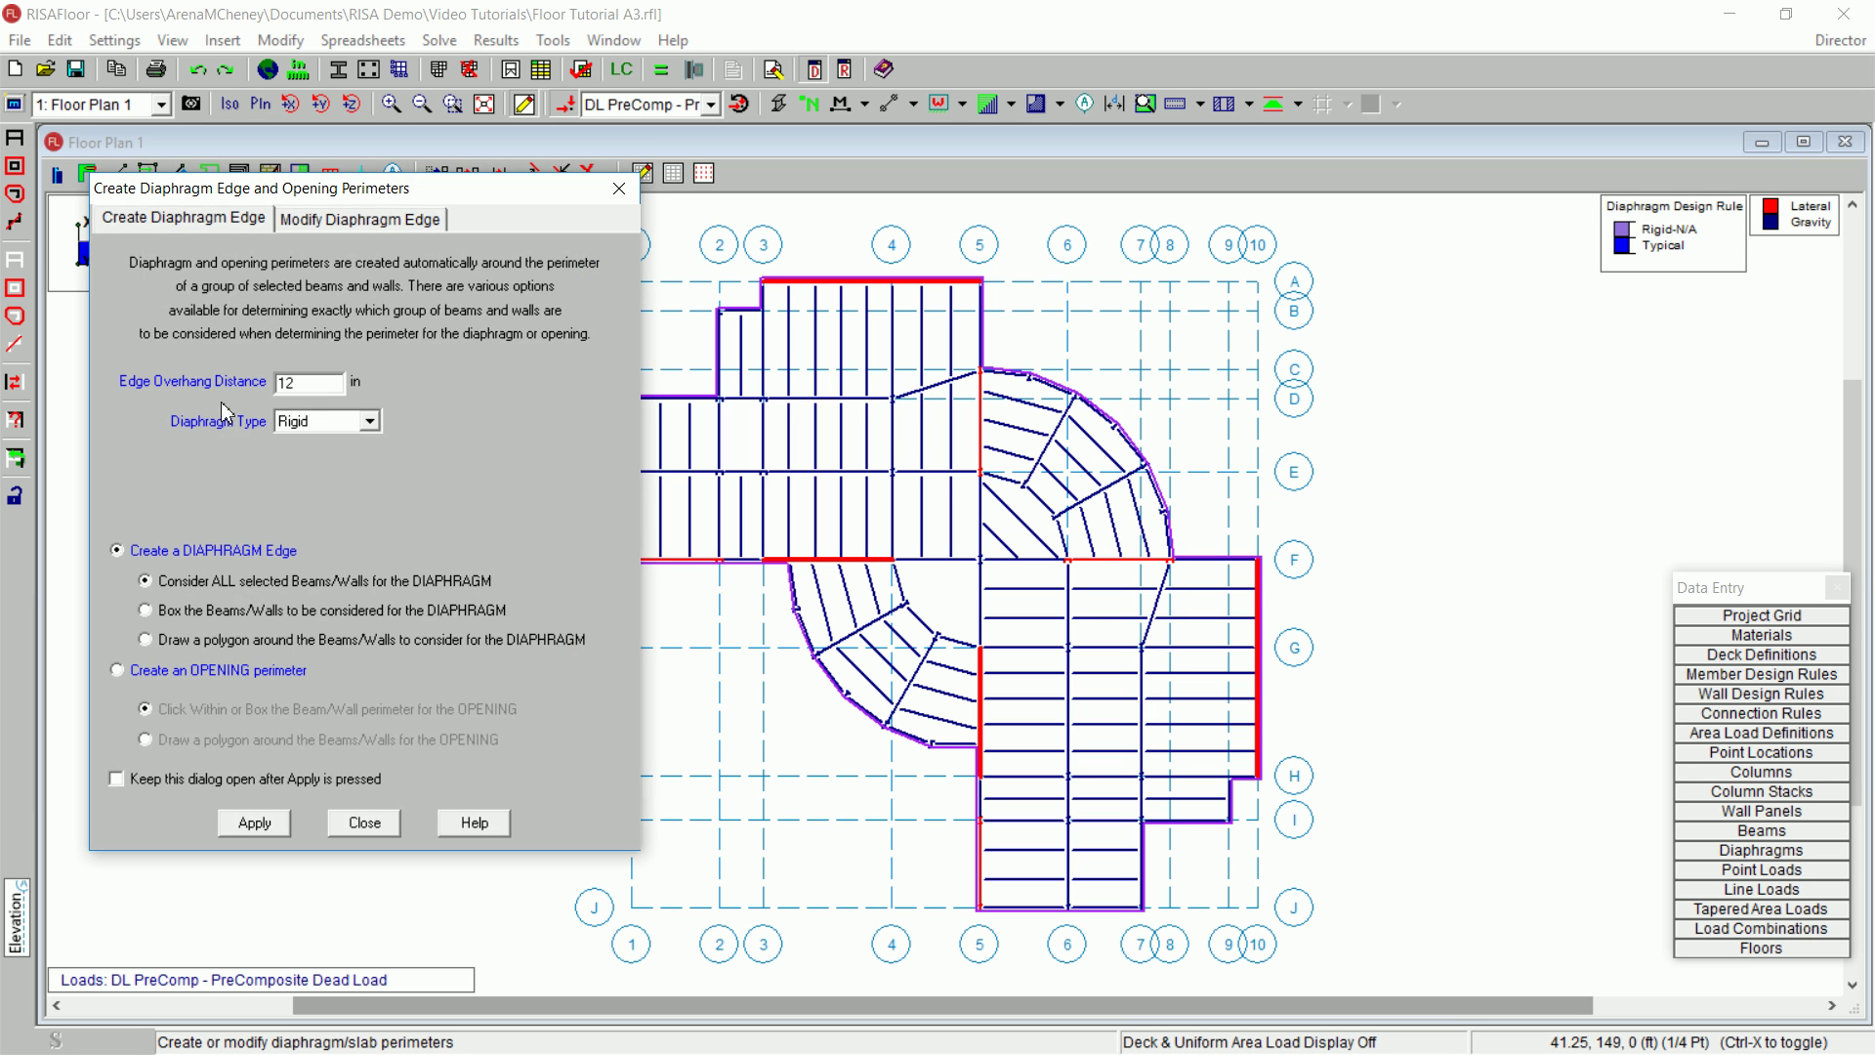
pyautogui.click(205, 672)
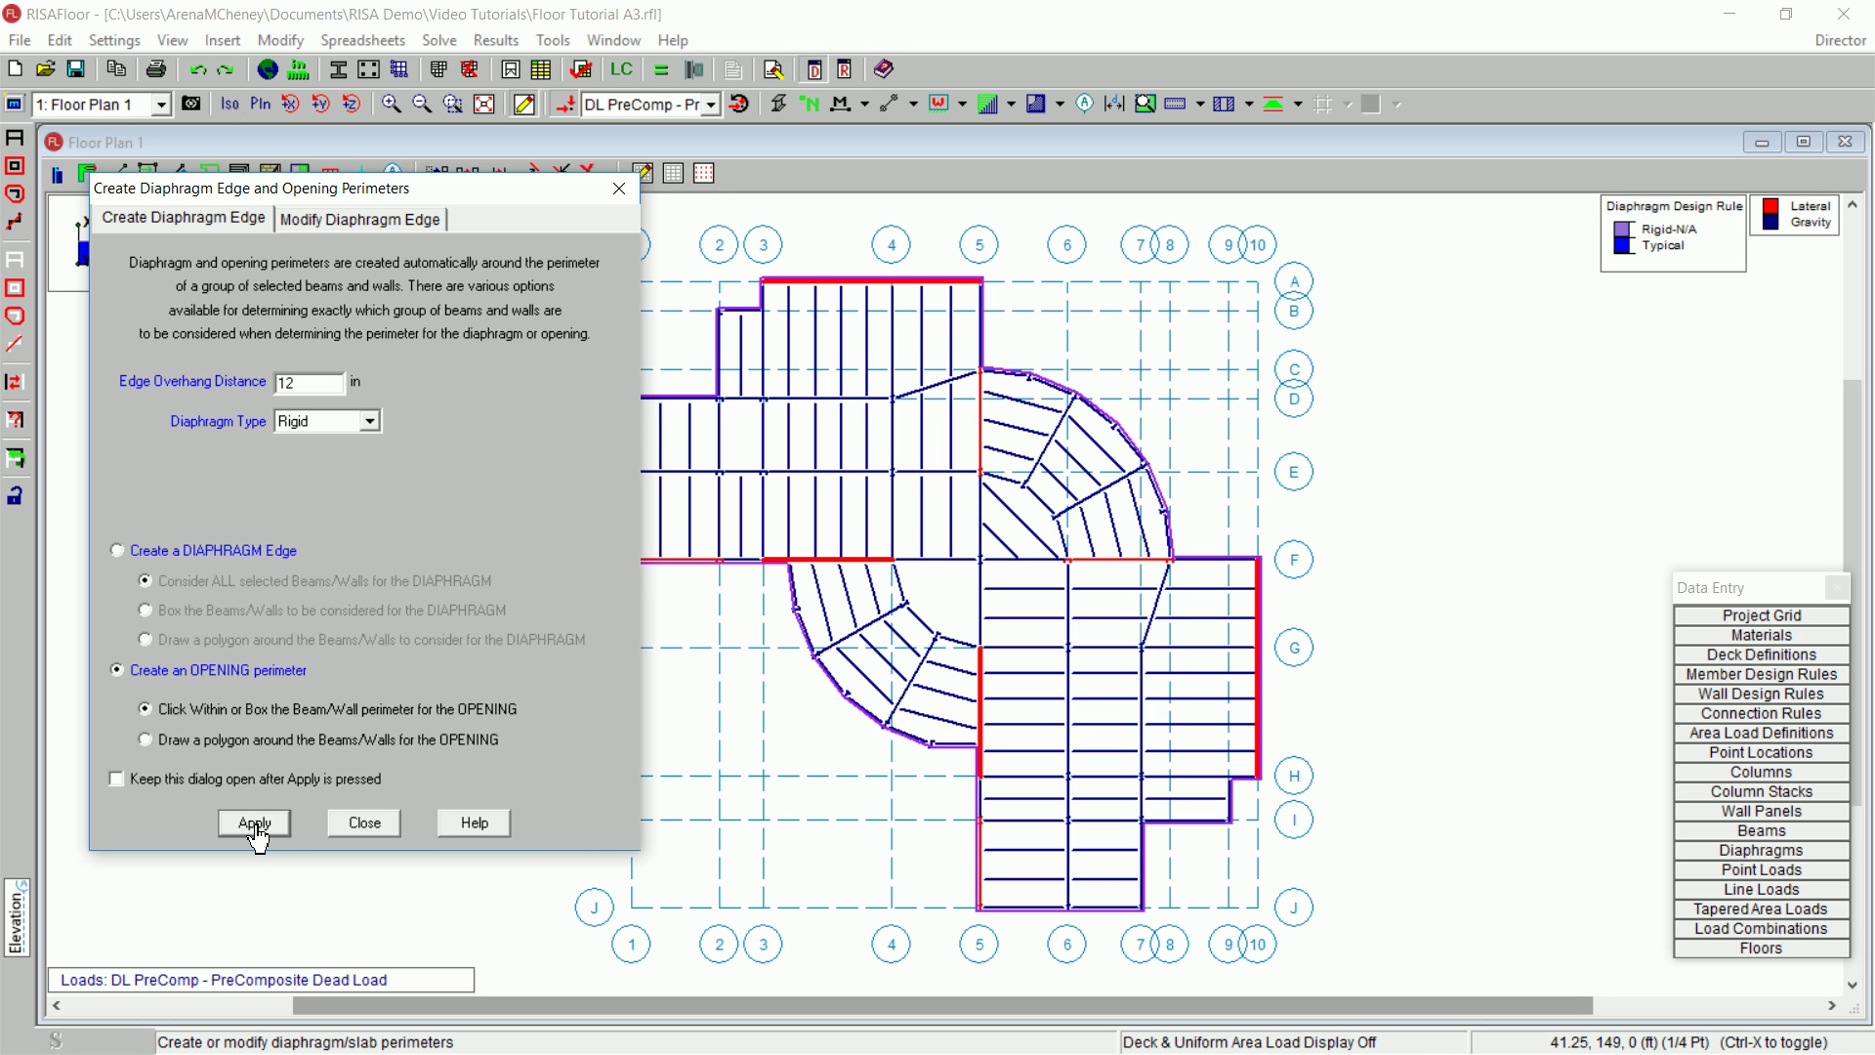
pyautogui.click(116, 778)
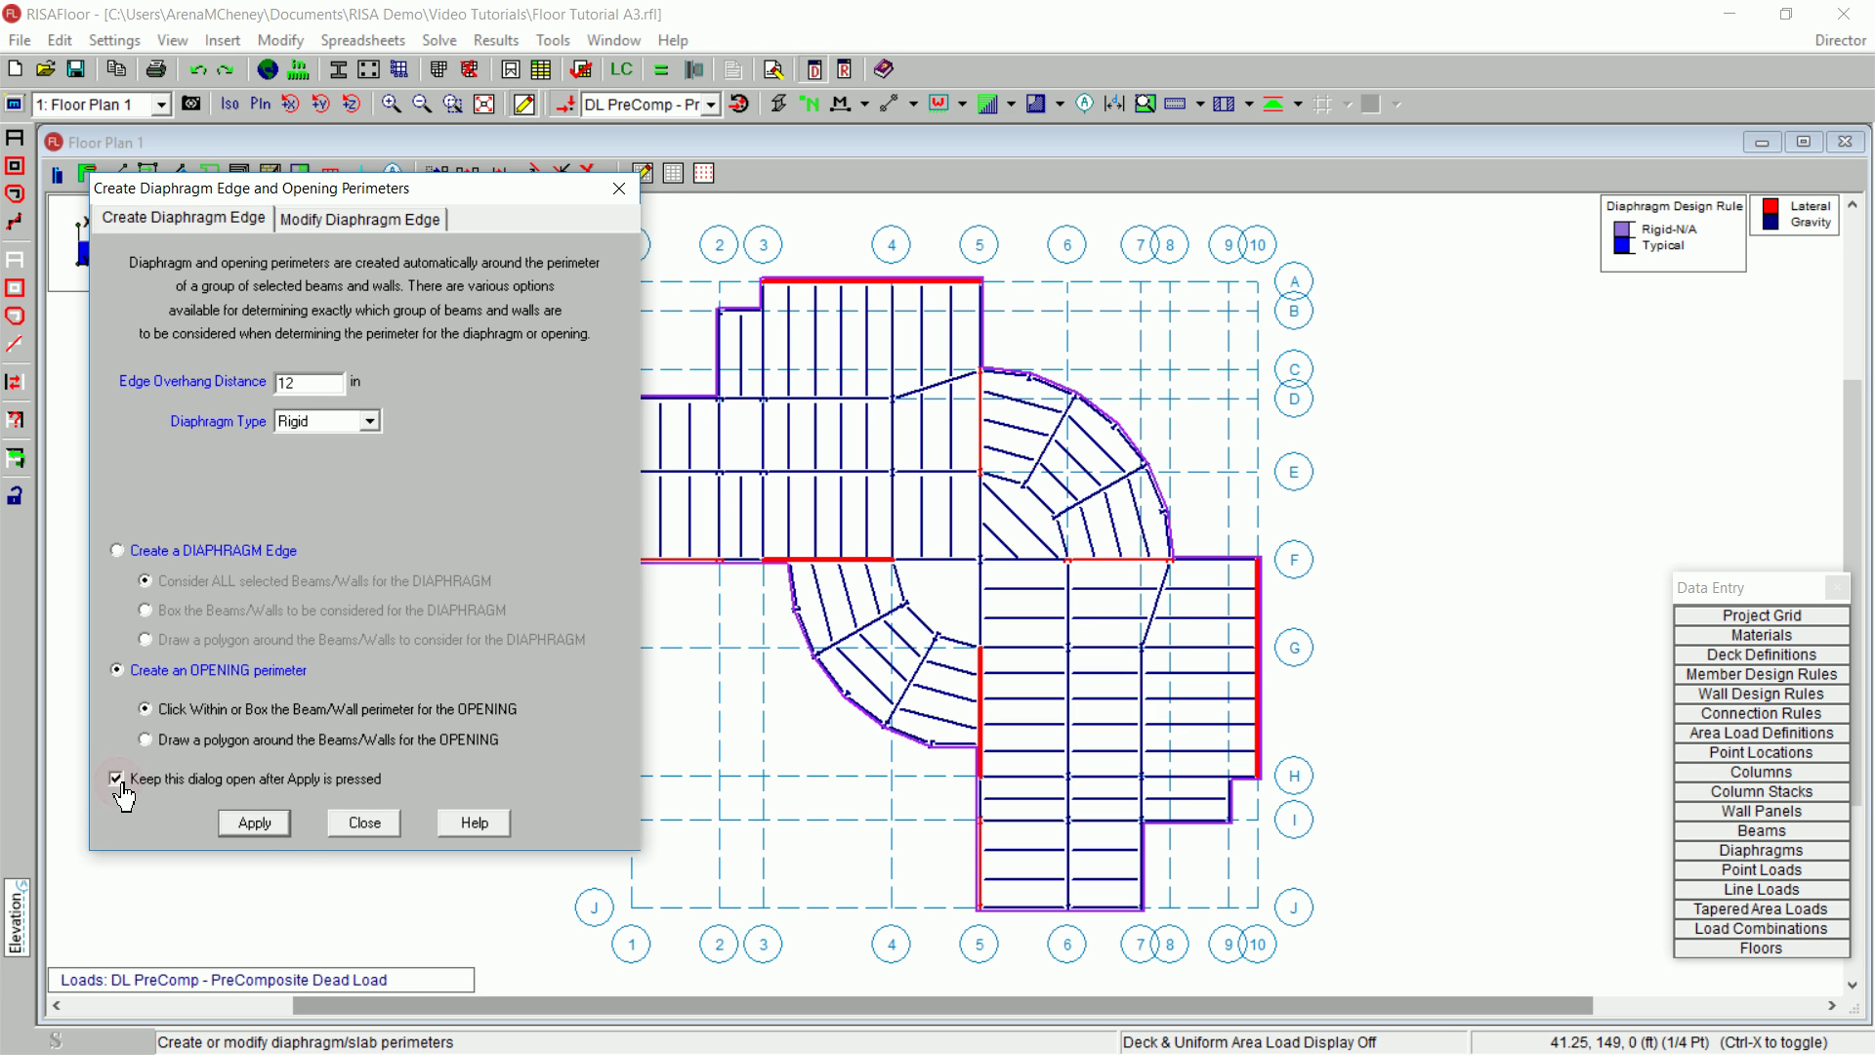
pyautogui.click(255, 822)
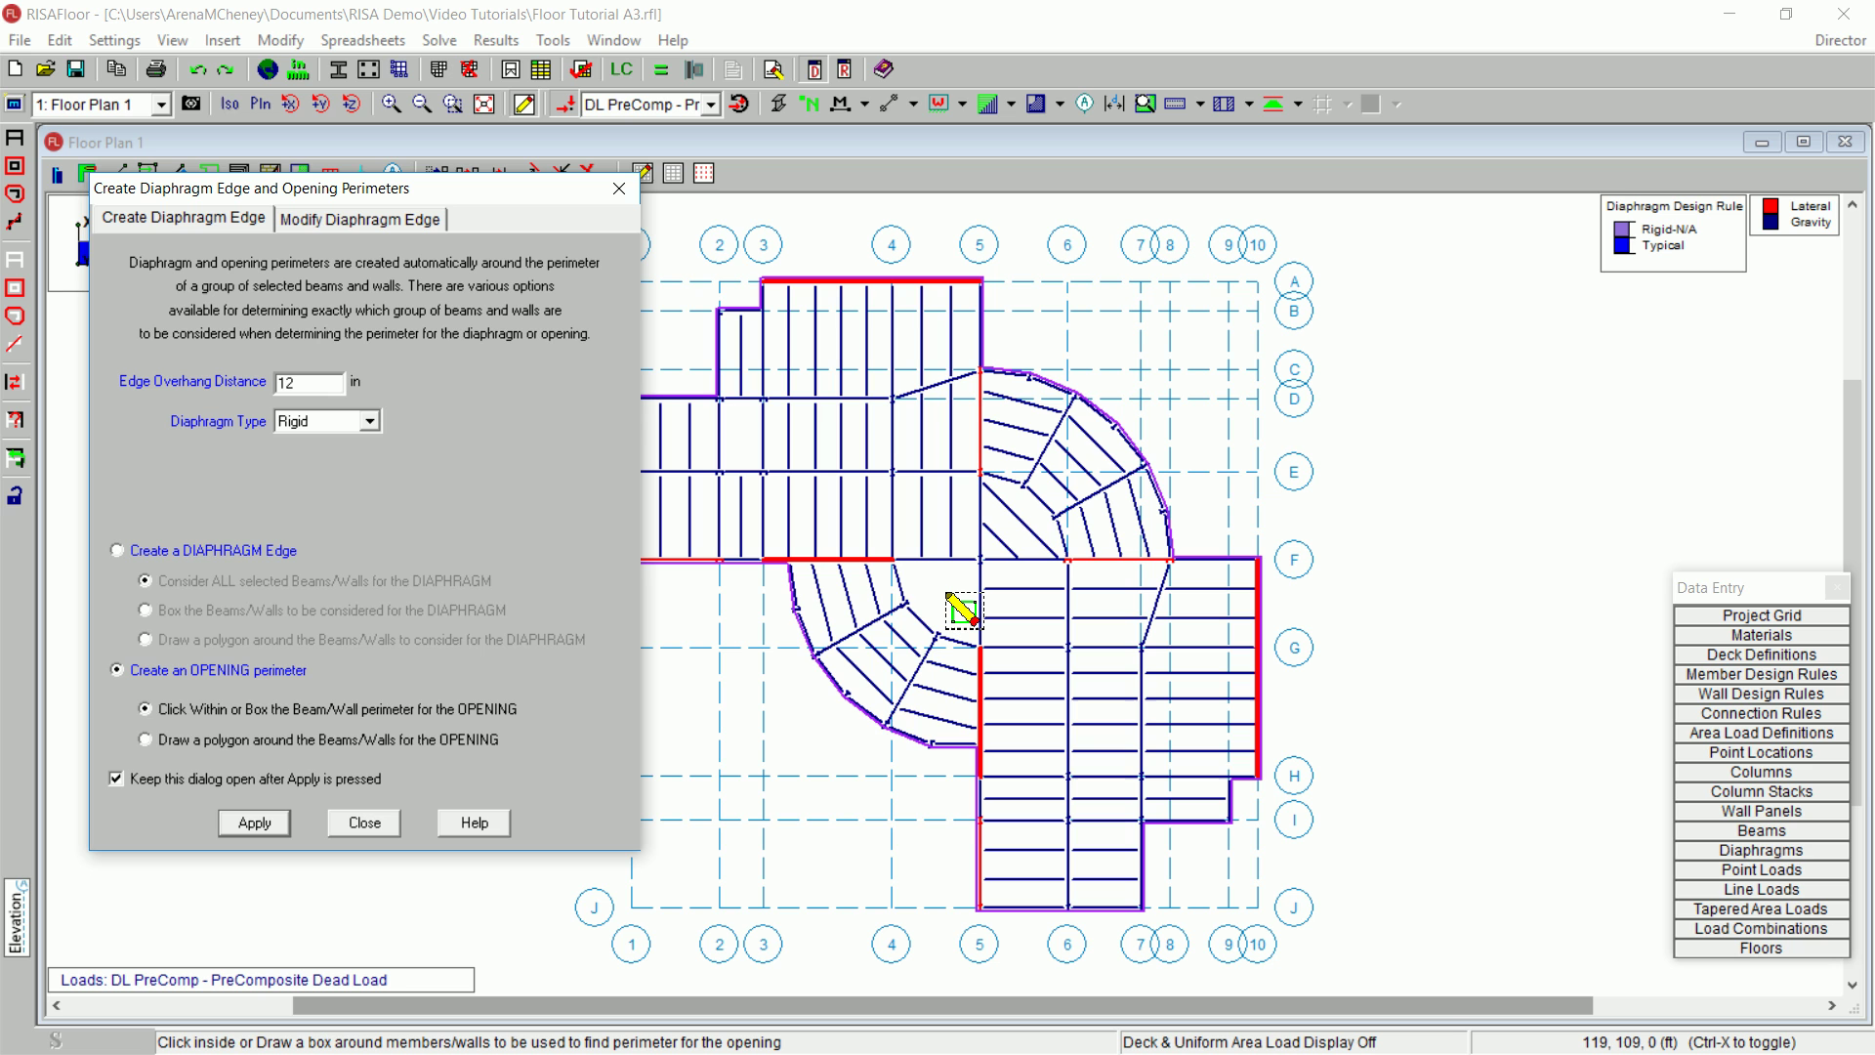
pyautogui.click(963, 610)
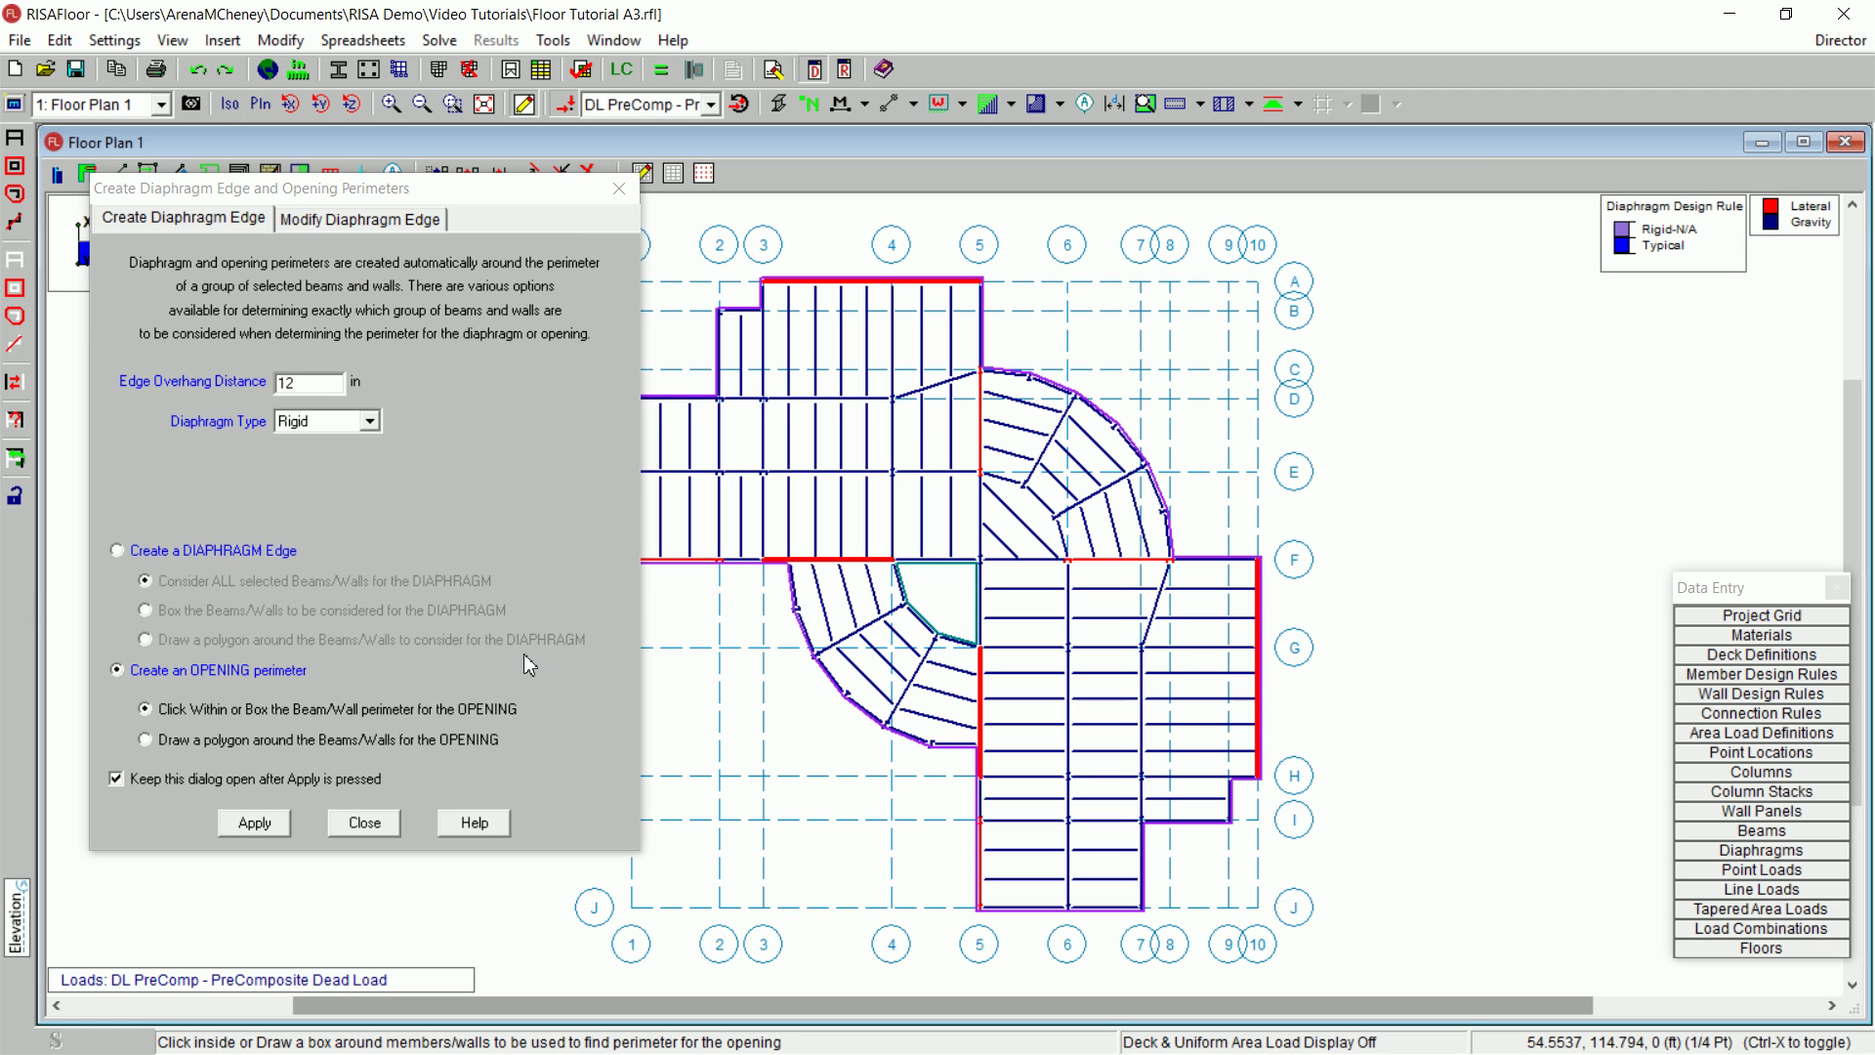
pyautogui.click(245, 746)
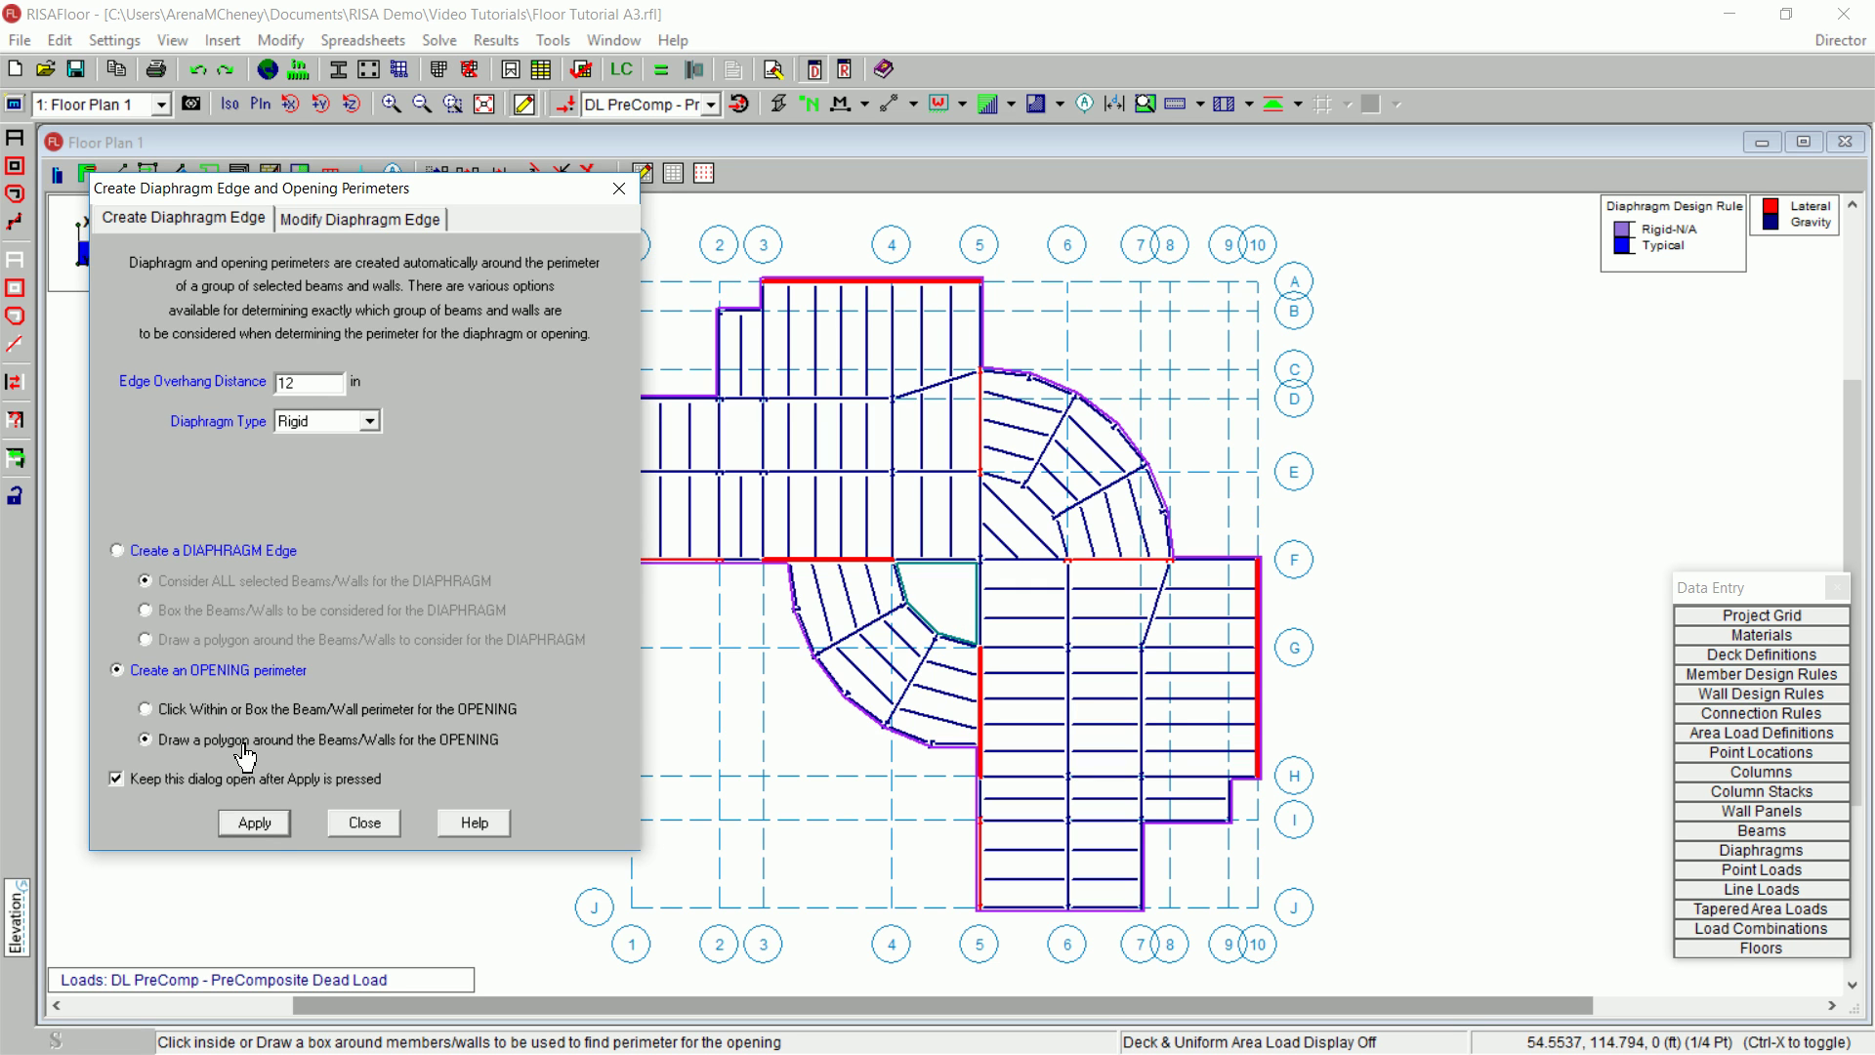
# Step: Draw a polygon opening around the wedge-shaped bay between E and F at gridline 5
pyautogui.click(270, 826)
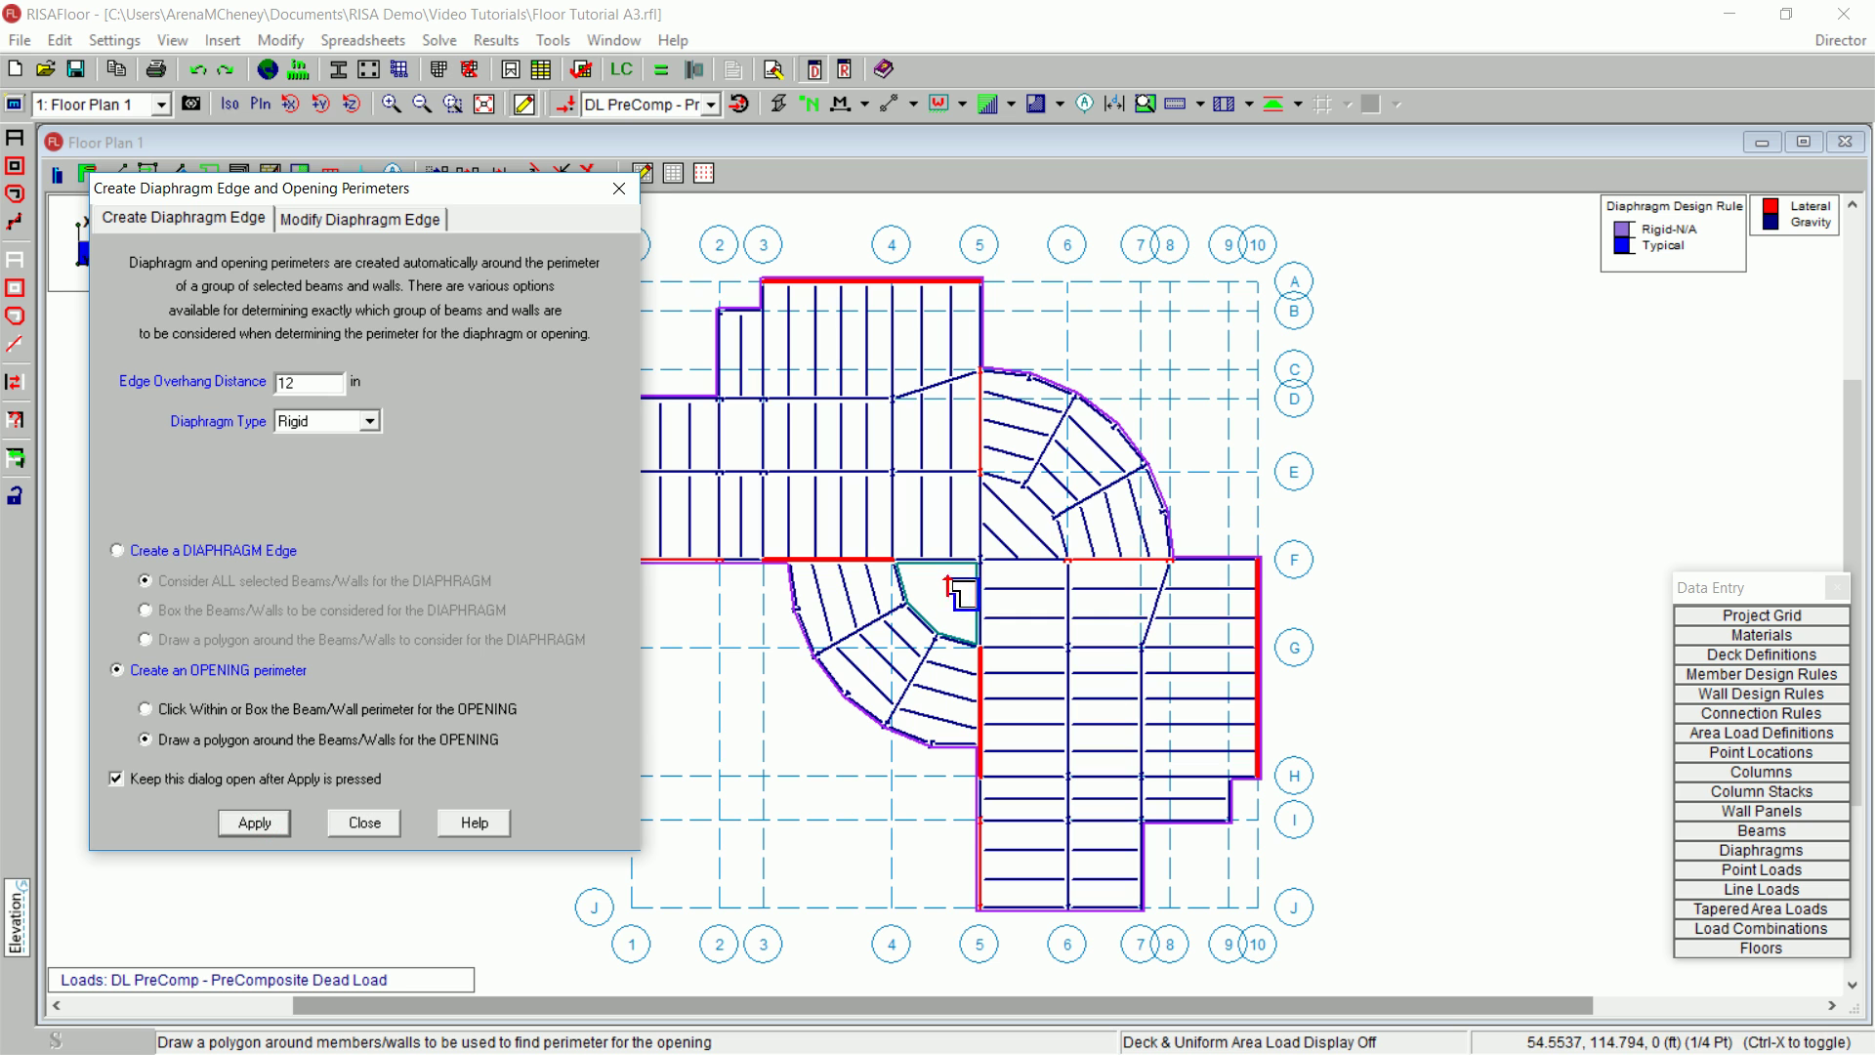
pyautogui.click(975, 467)
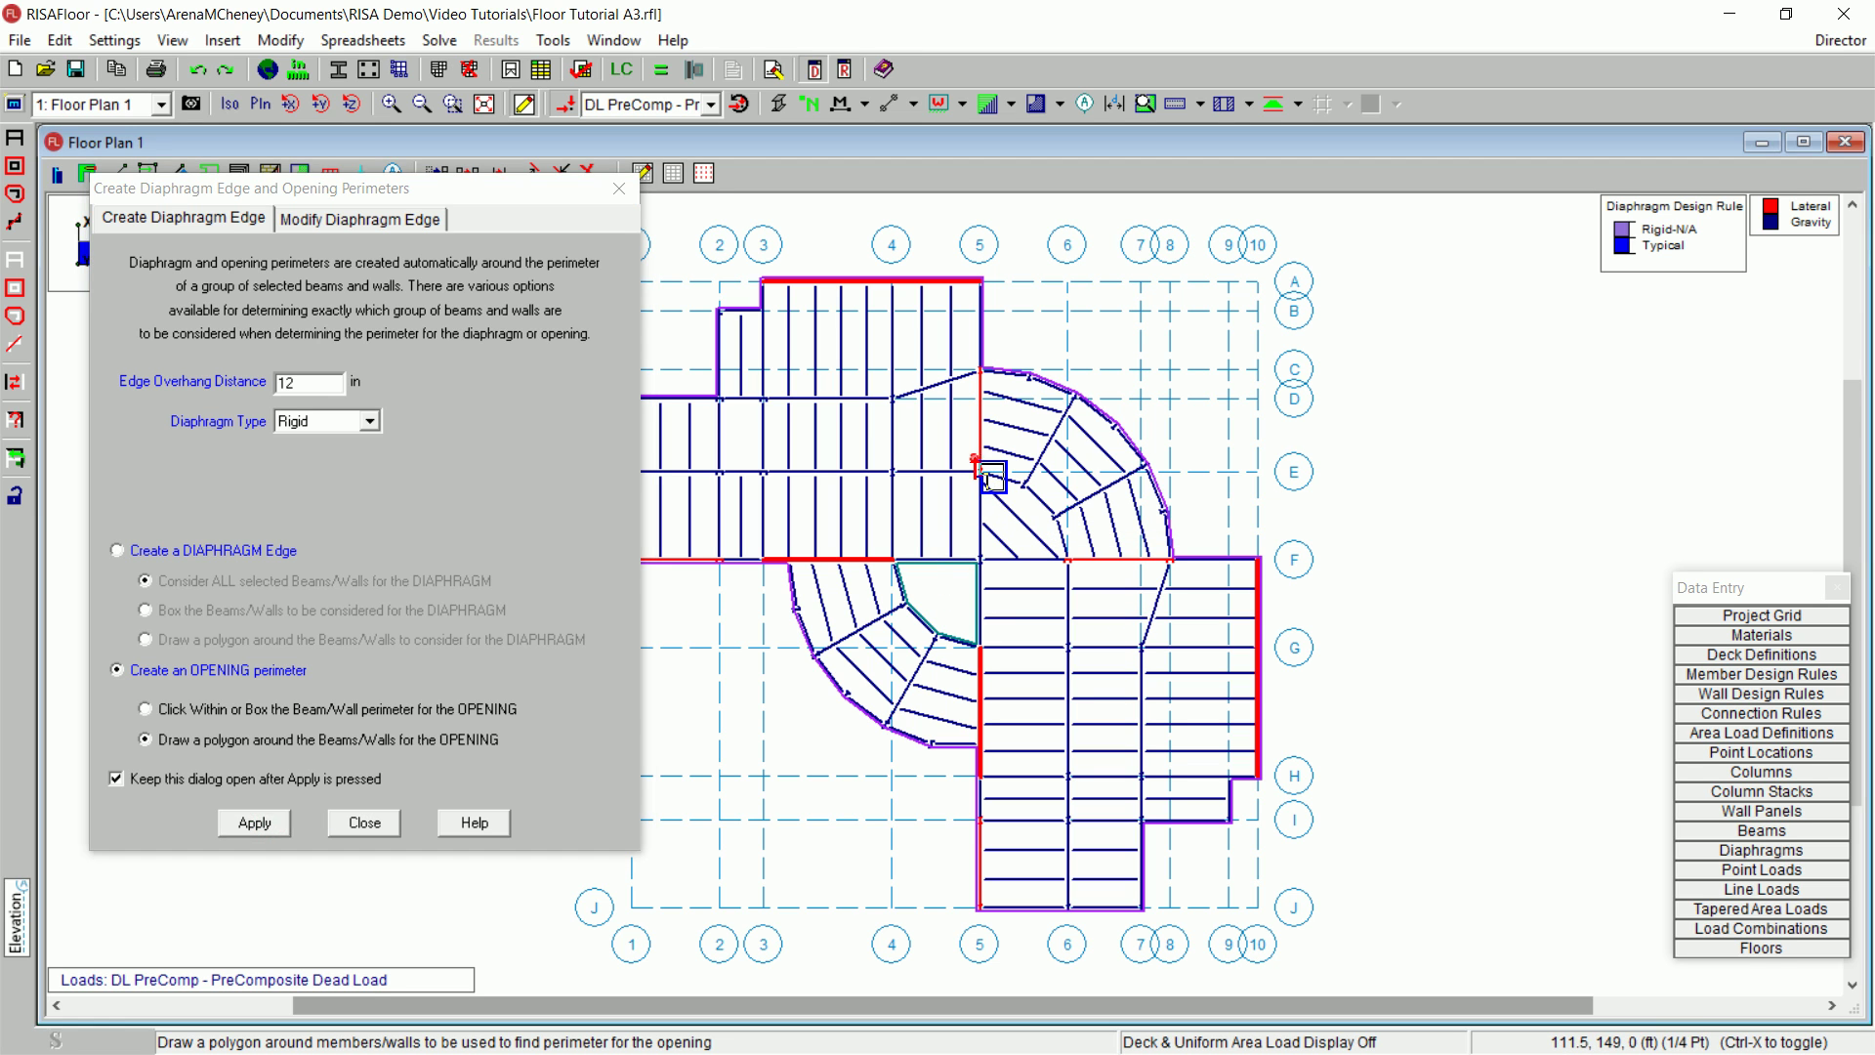
pyautogui.click(1052, 486)
pyautogui.click(1088, 575)
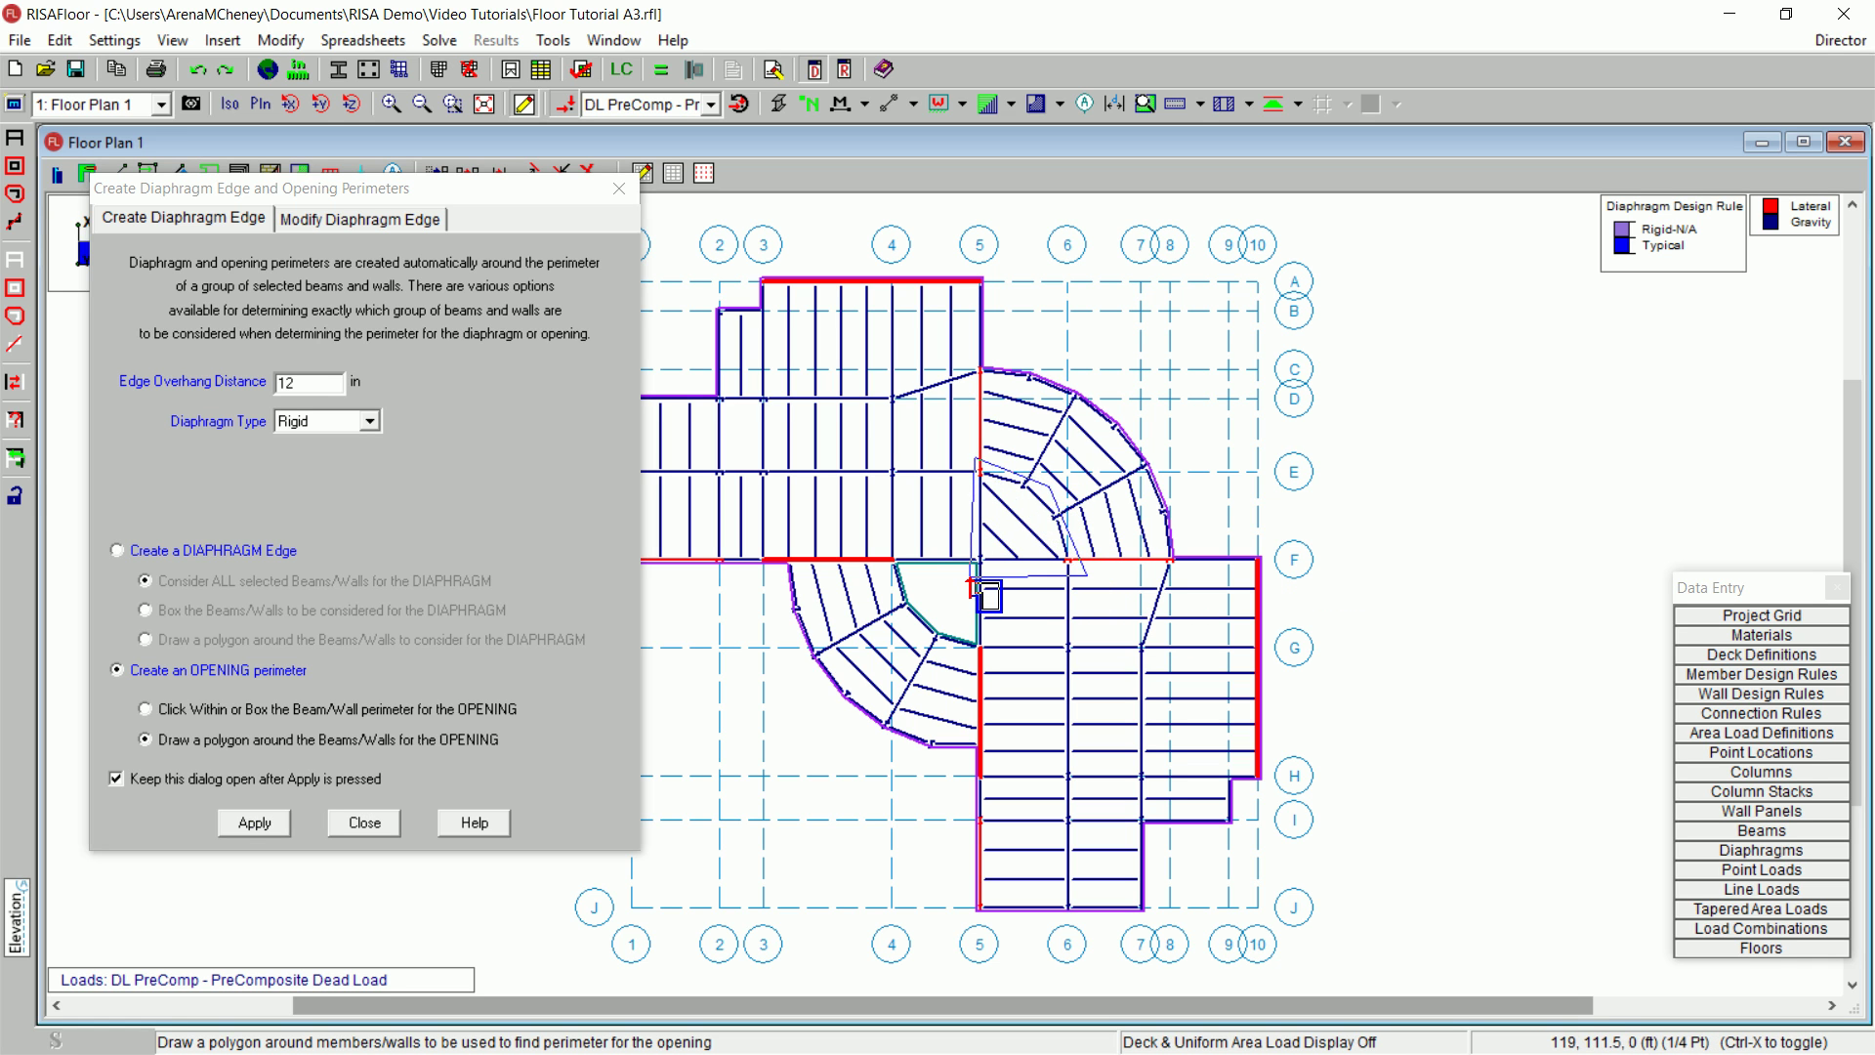
pyautogui.doubleClick(974, 584)
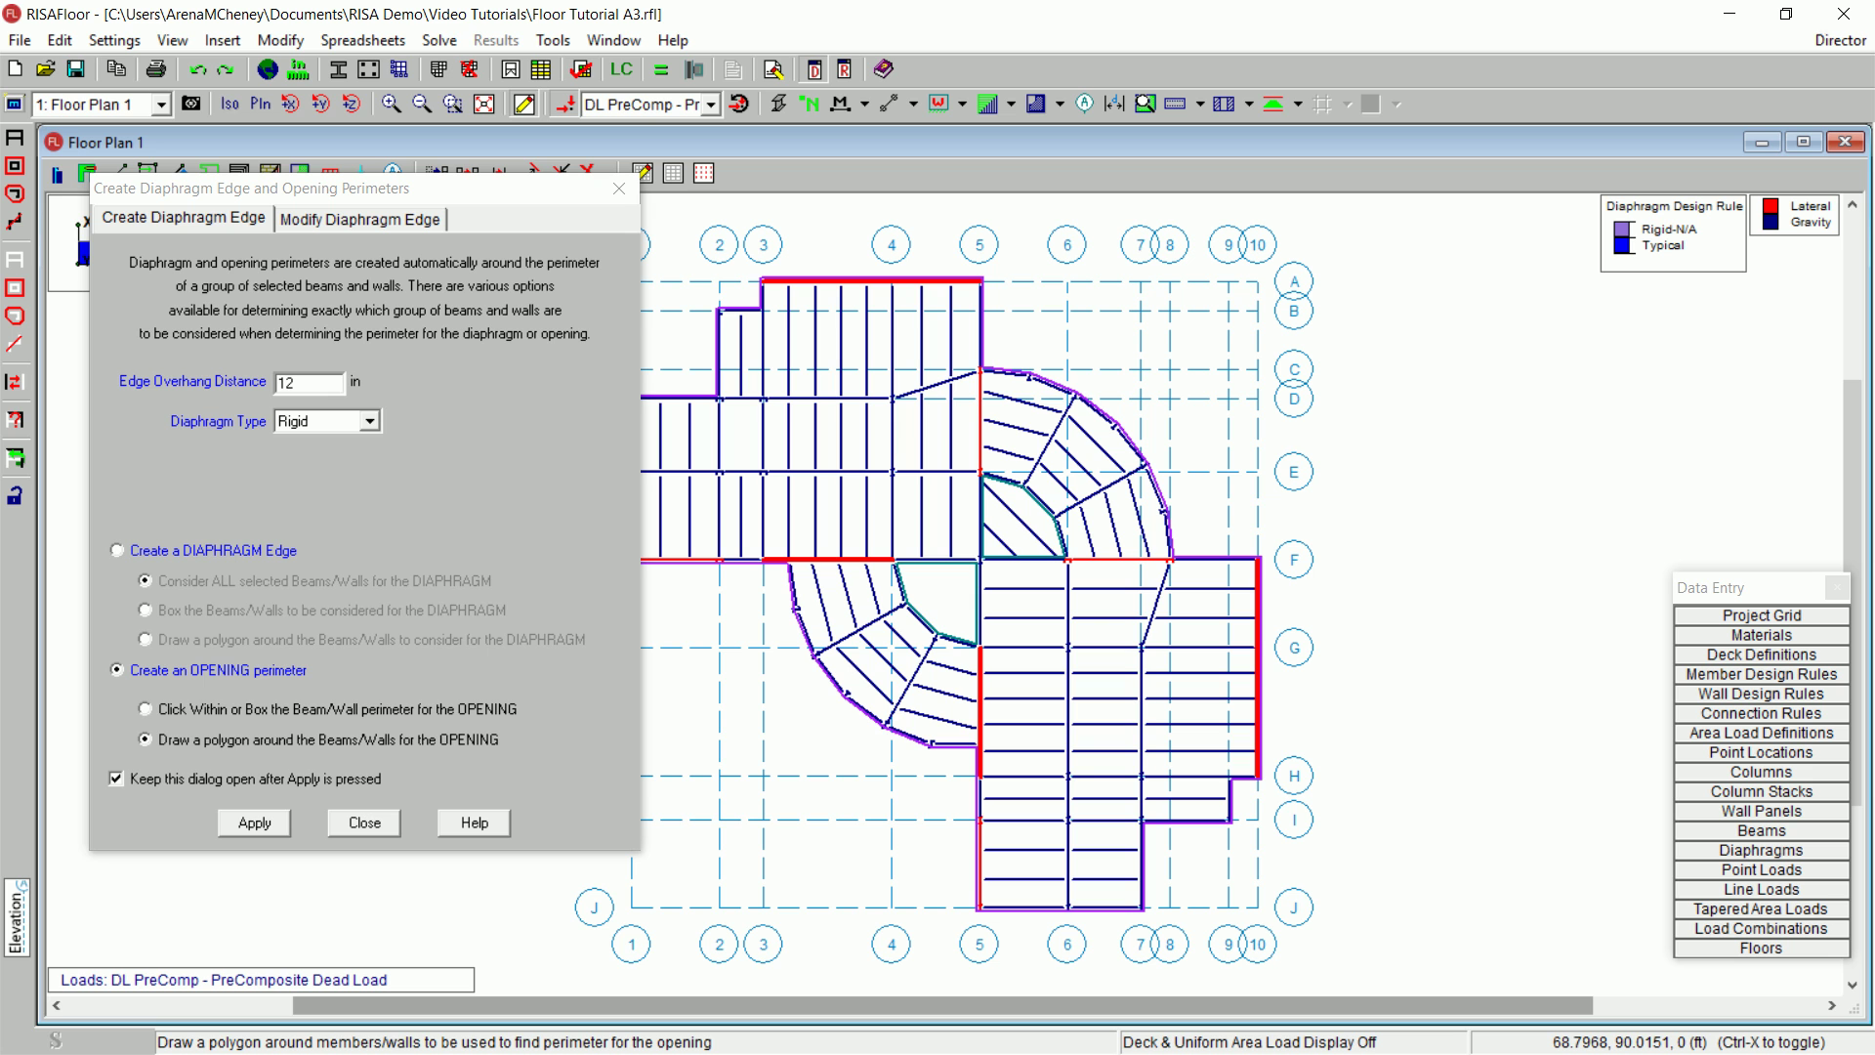
pyautogui.click(364, 823)
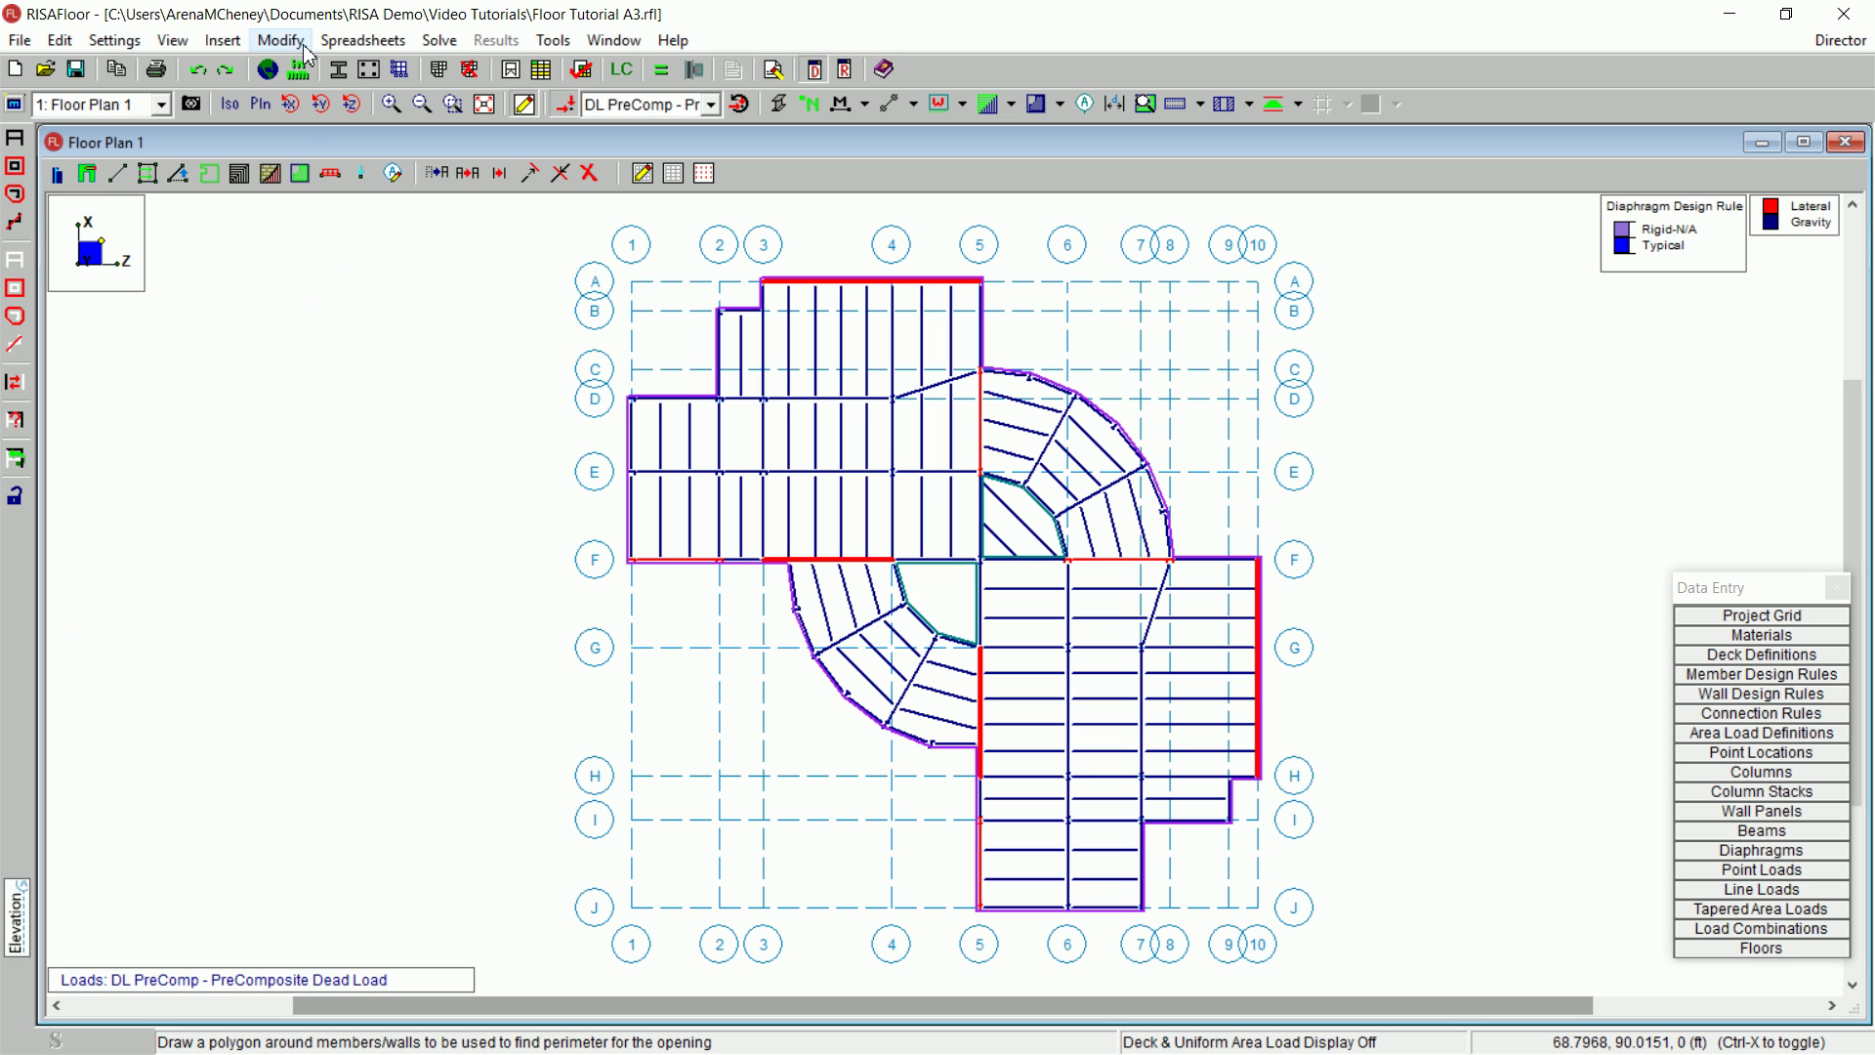
# Step: In the Deck Properties spreadsheet, raise the Concrete Deck max span from 10 to 12 ft
pyautogui.click(363, 41)
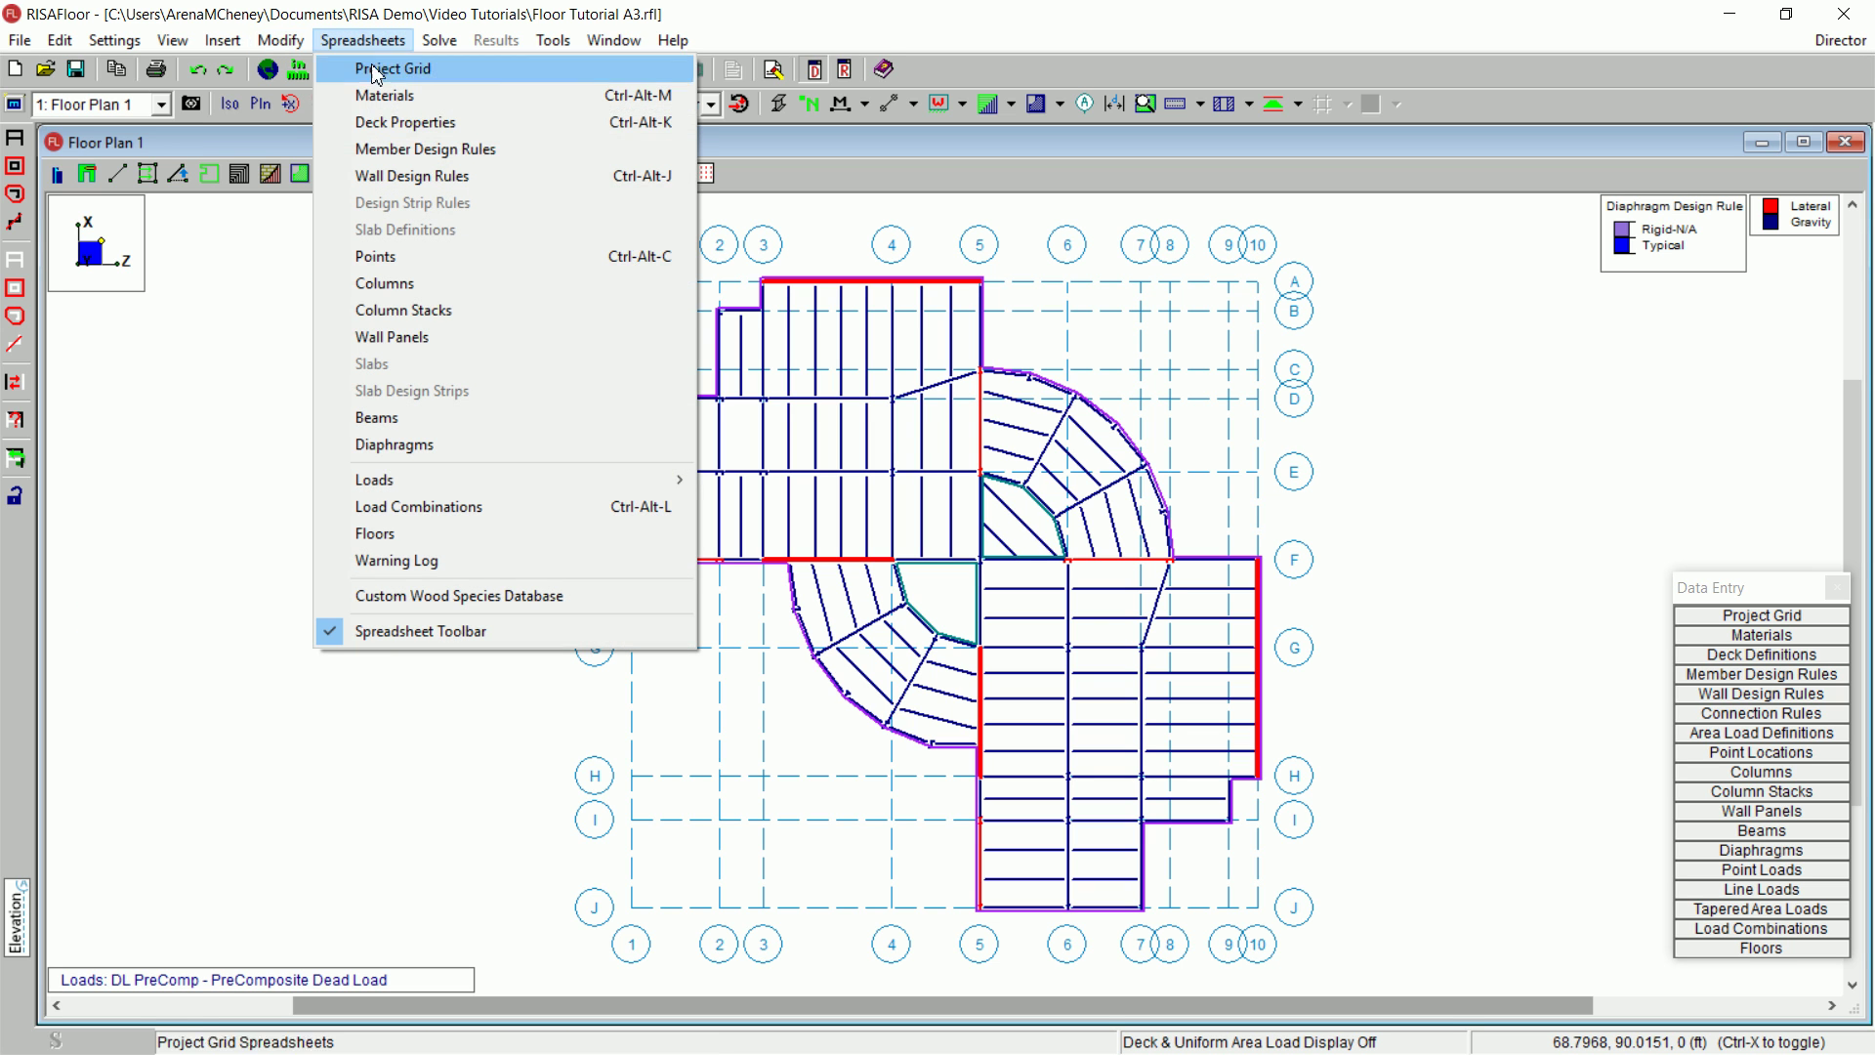
pyautogui.click(399, 123)
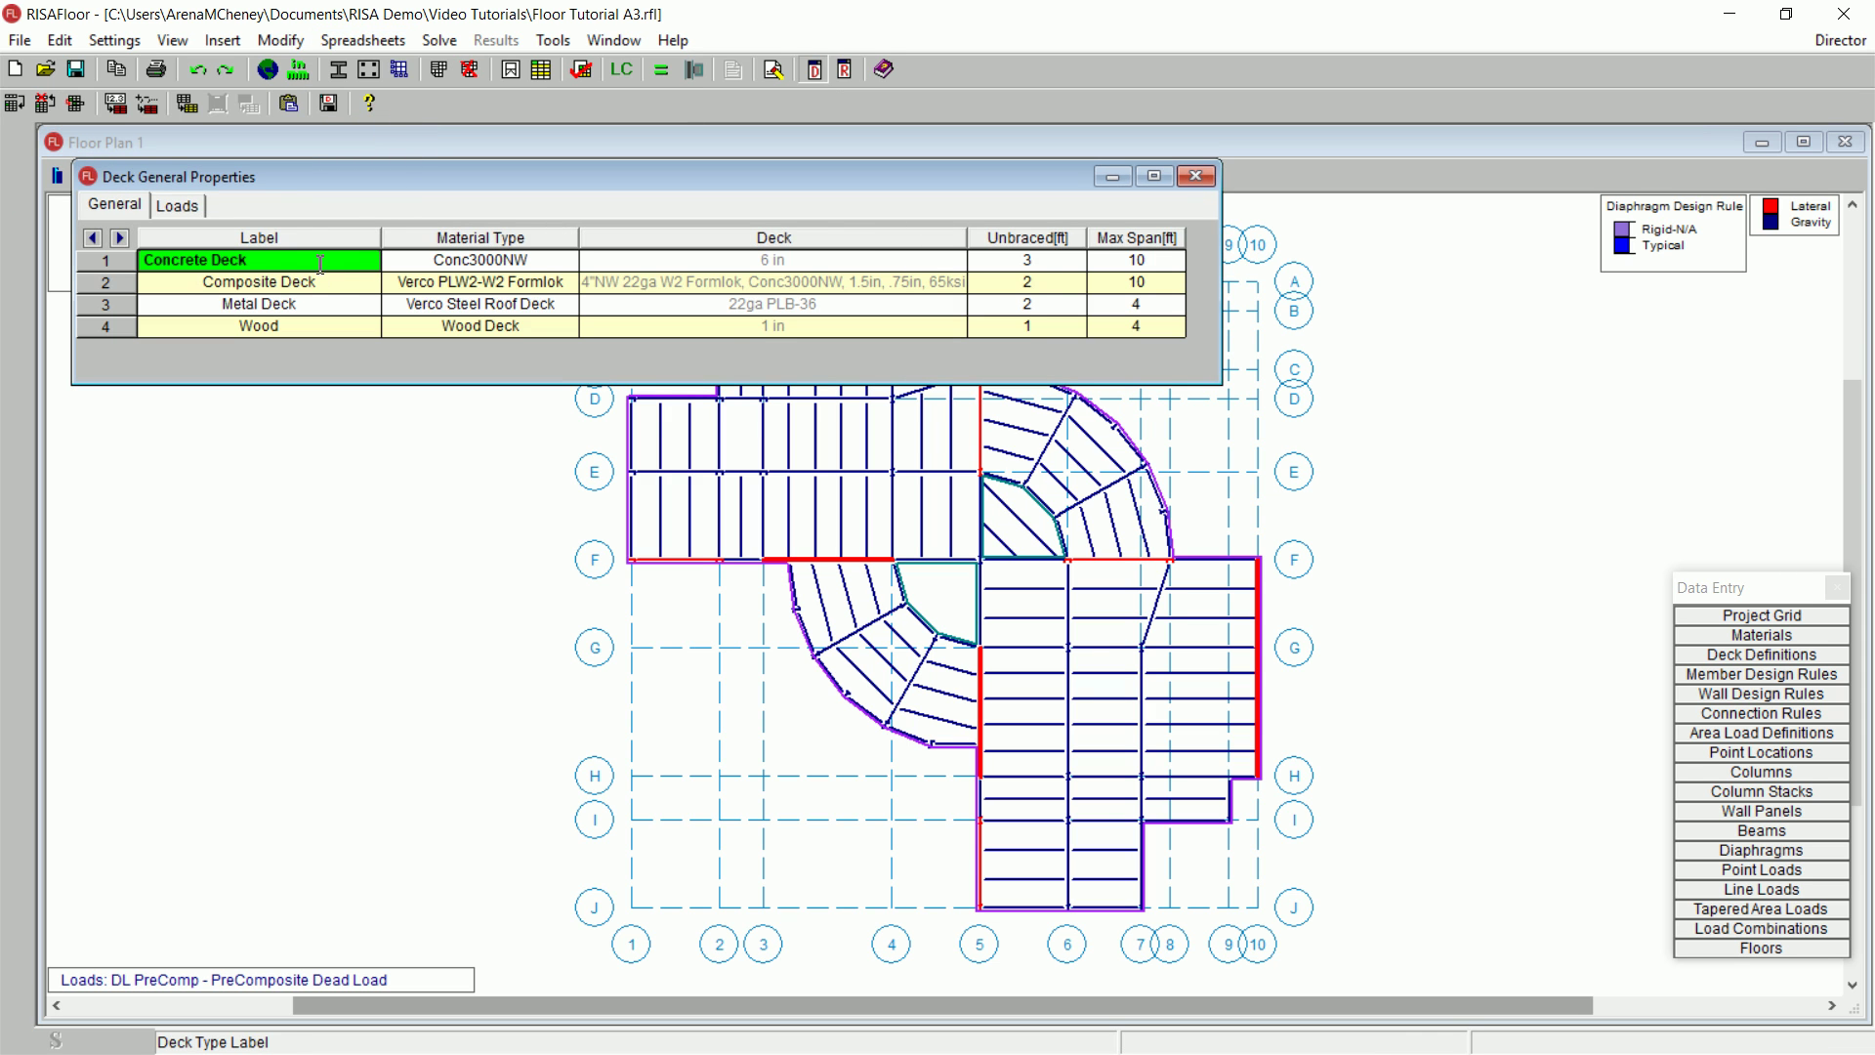
pyautogui.click(1156, 261)
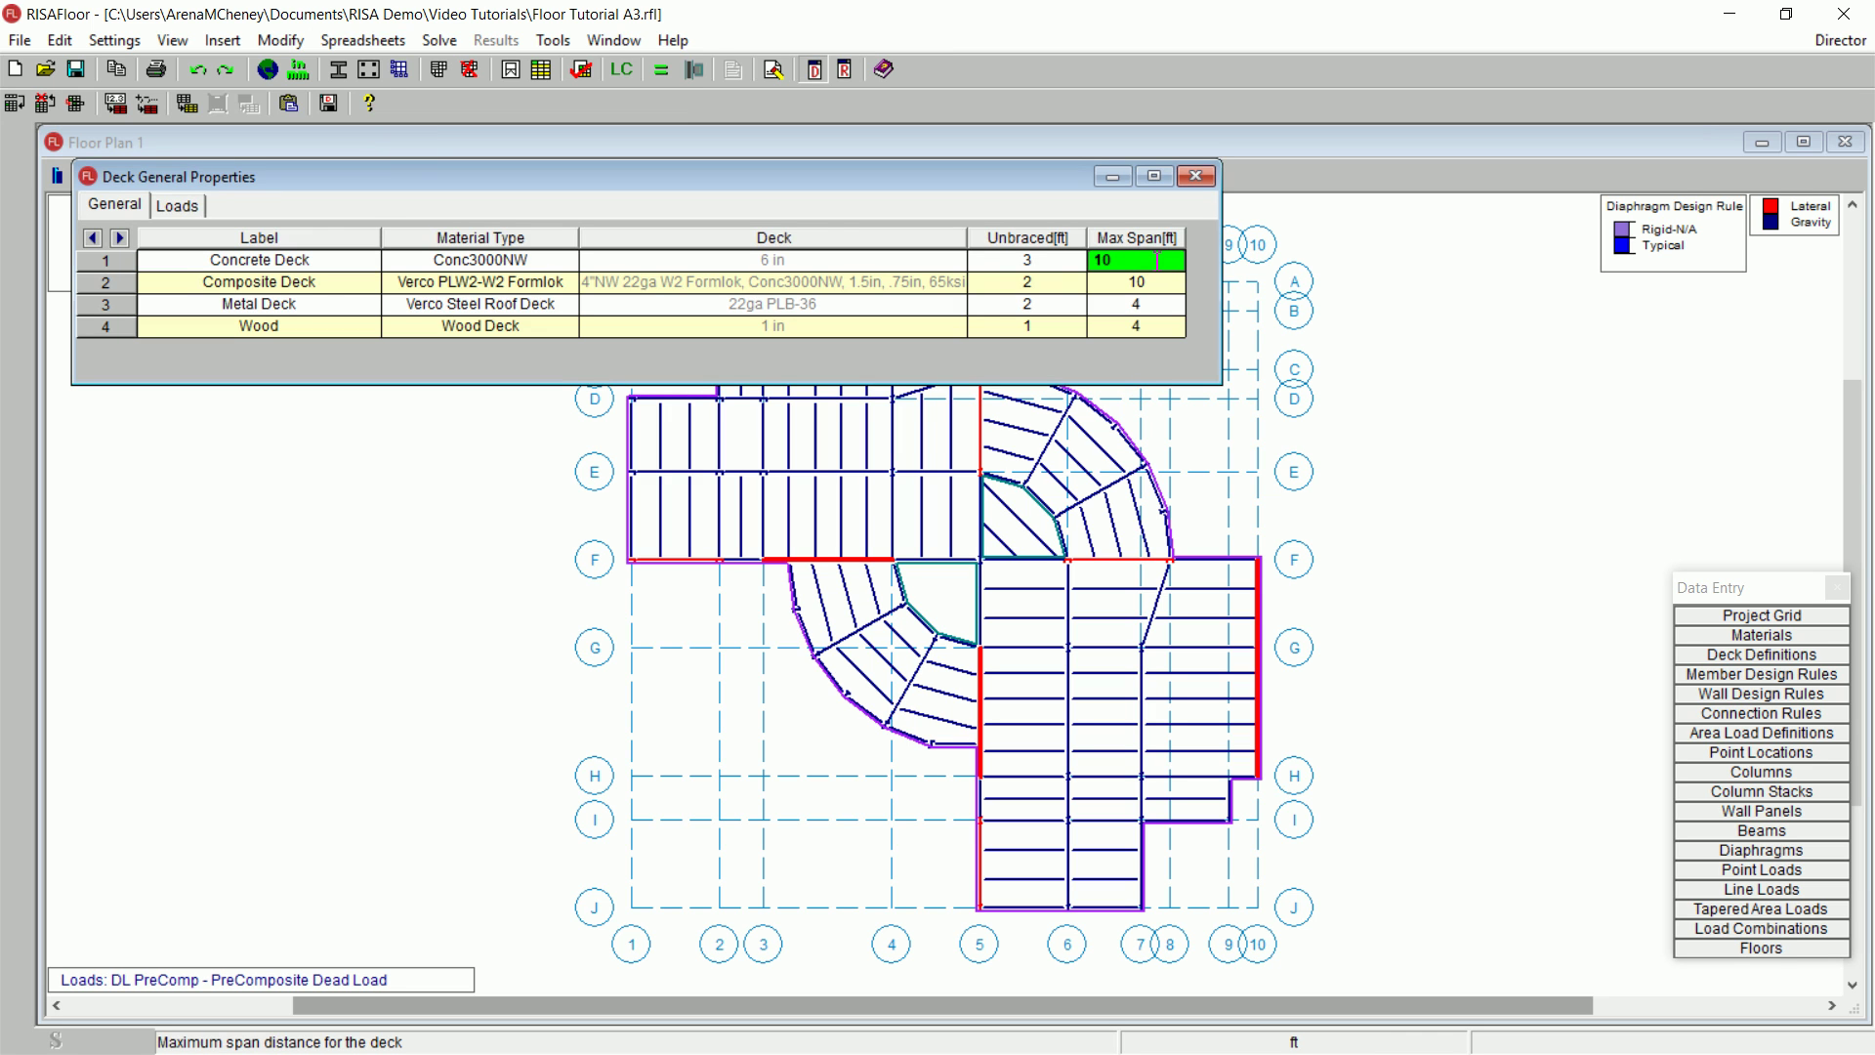
pyautogui.press('BackSpace')
pyautogui.write('2')
pyautogui.click(521, 293)
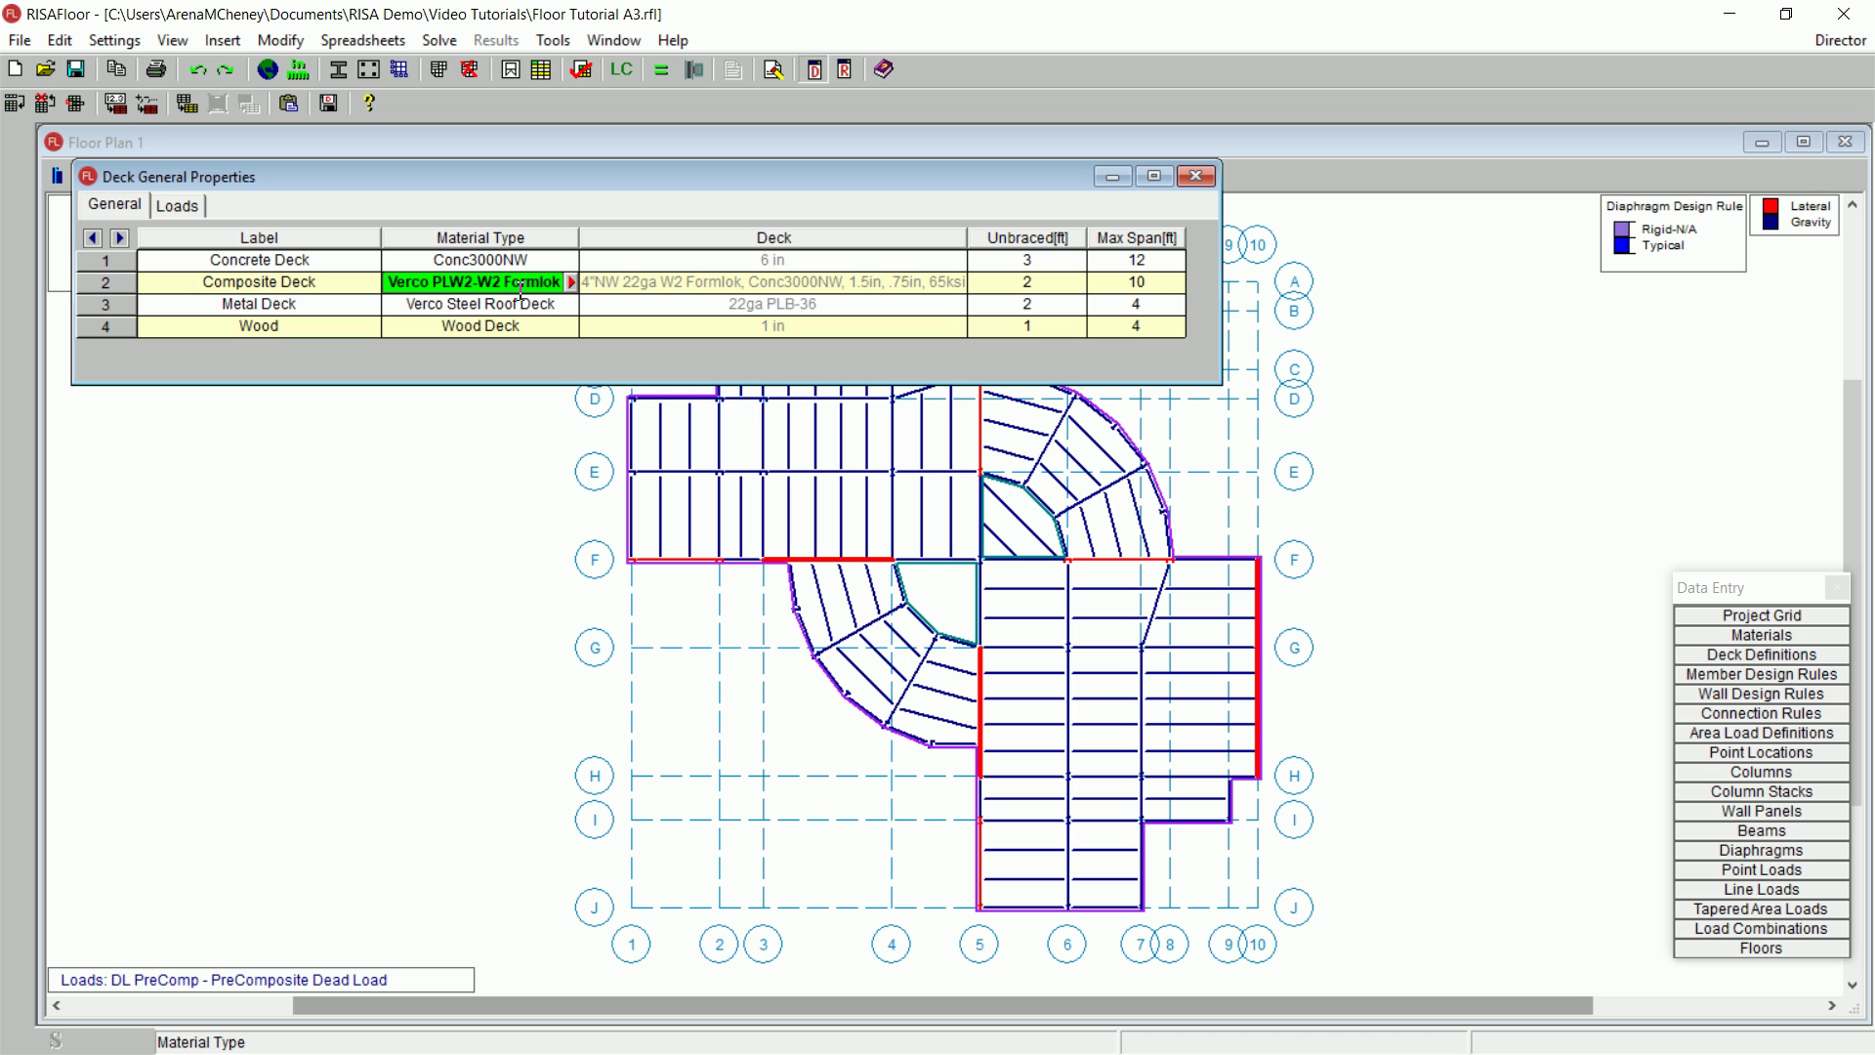
pyautogui.click(572, 285)
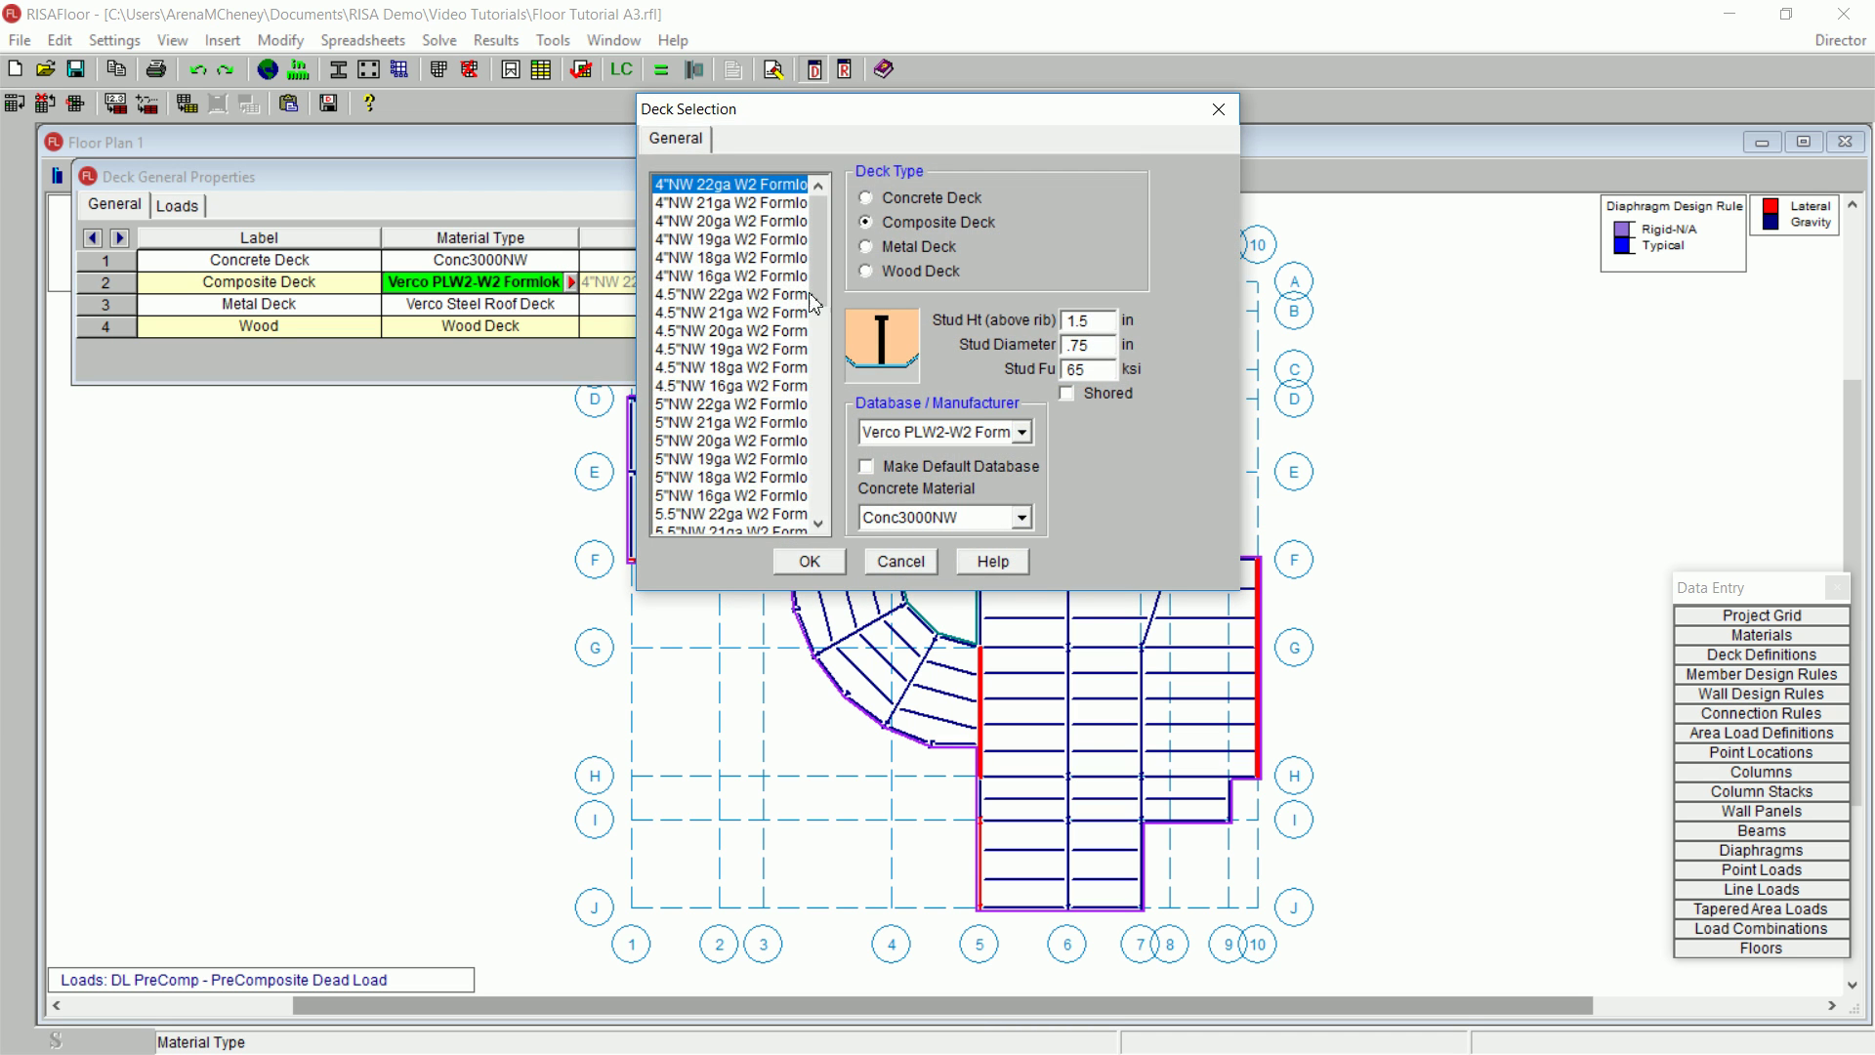
pyautogui.moveTo(825, 244); pyautogui.dragTo(826, 304)
pyautogui.click(1021, 432)
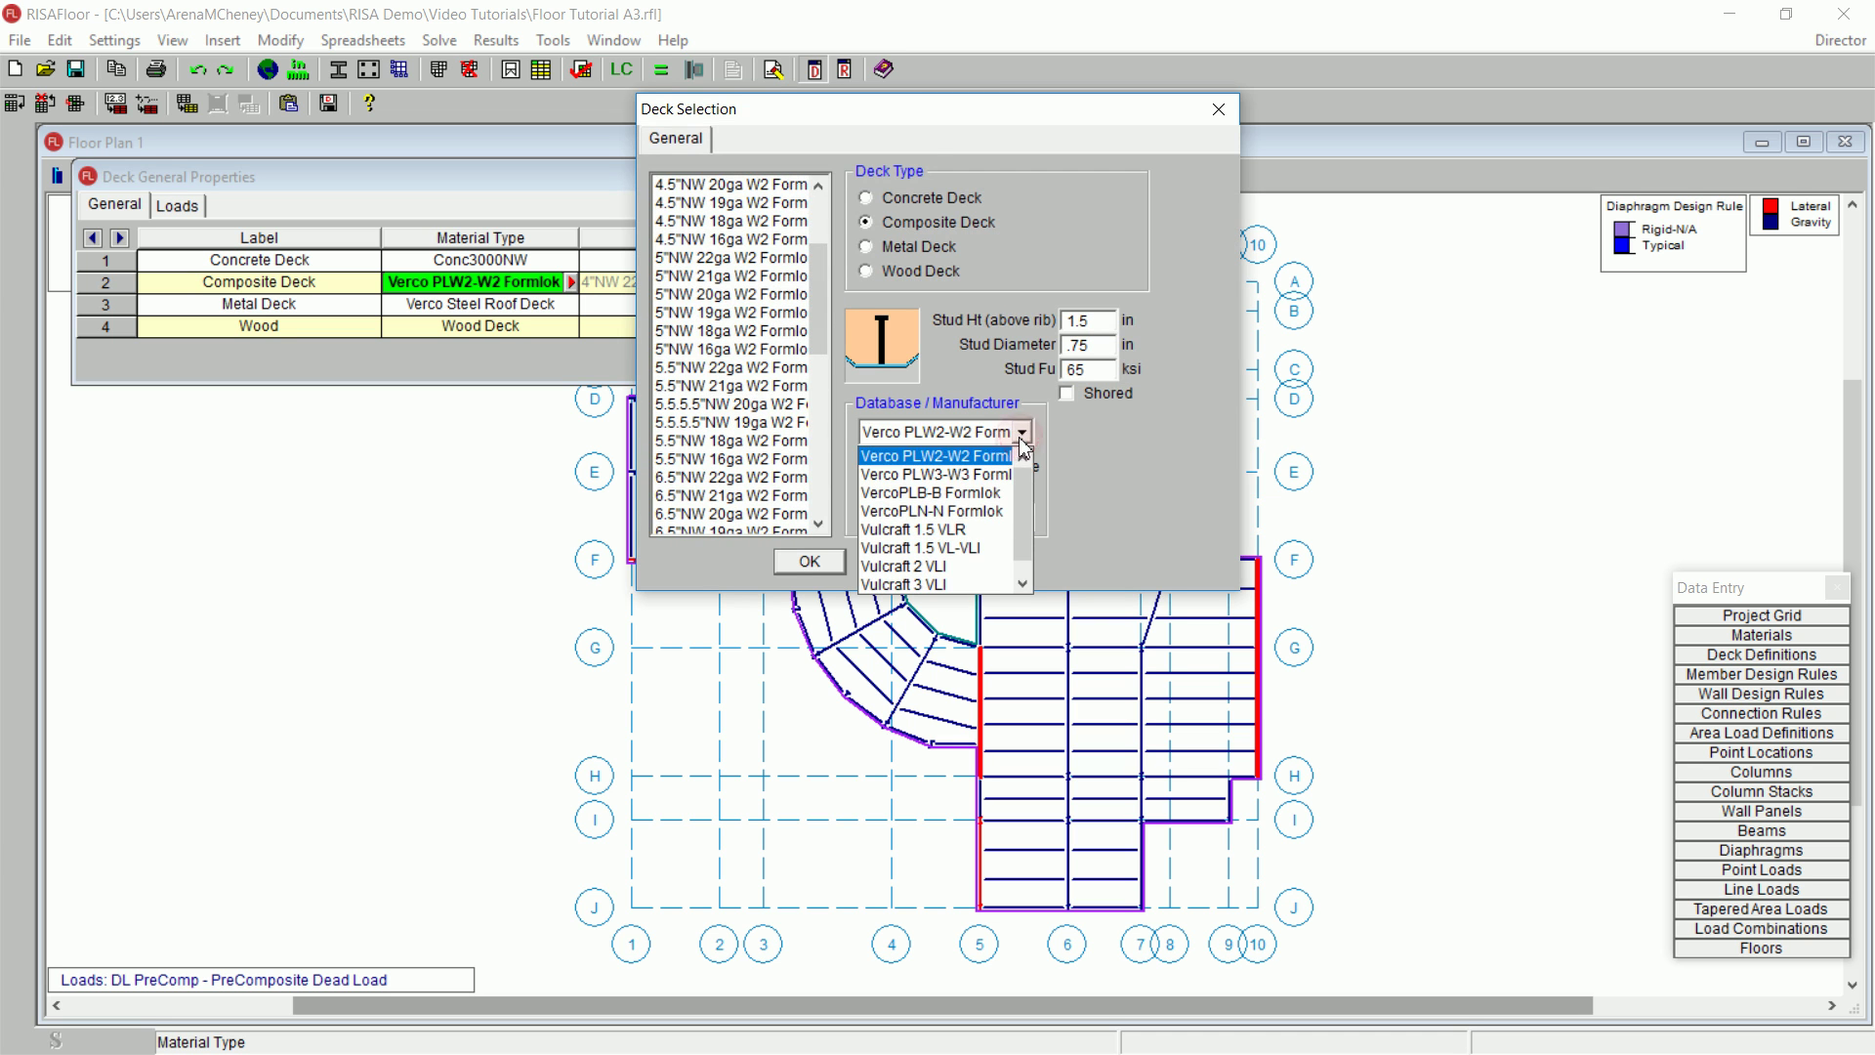
pyautogui.click(1032, 496)
pyautogui.moveTo(1031, 496); pyautogui.dragTo(1033, 482)
pyautogui.click(1068, 447)
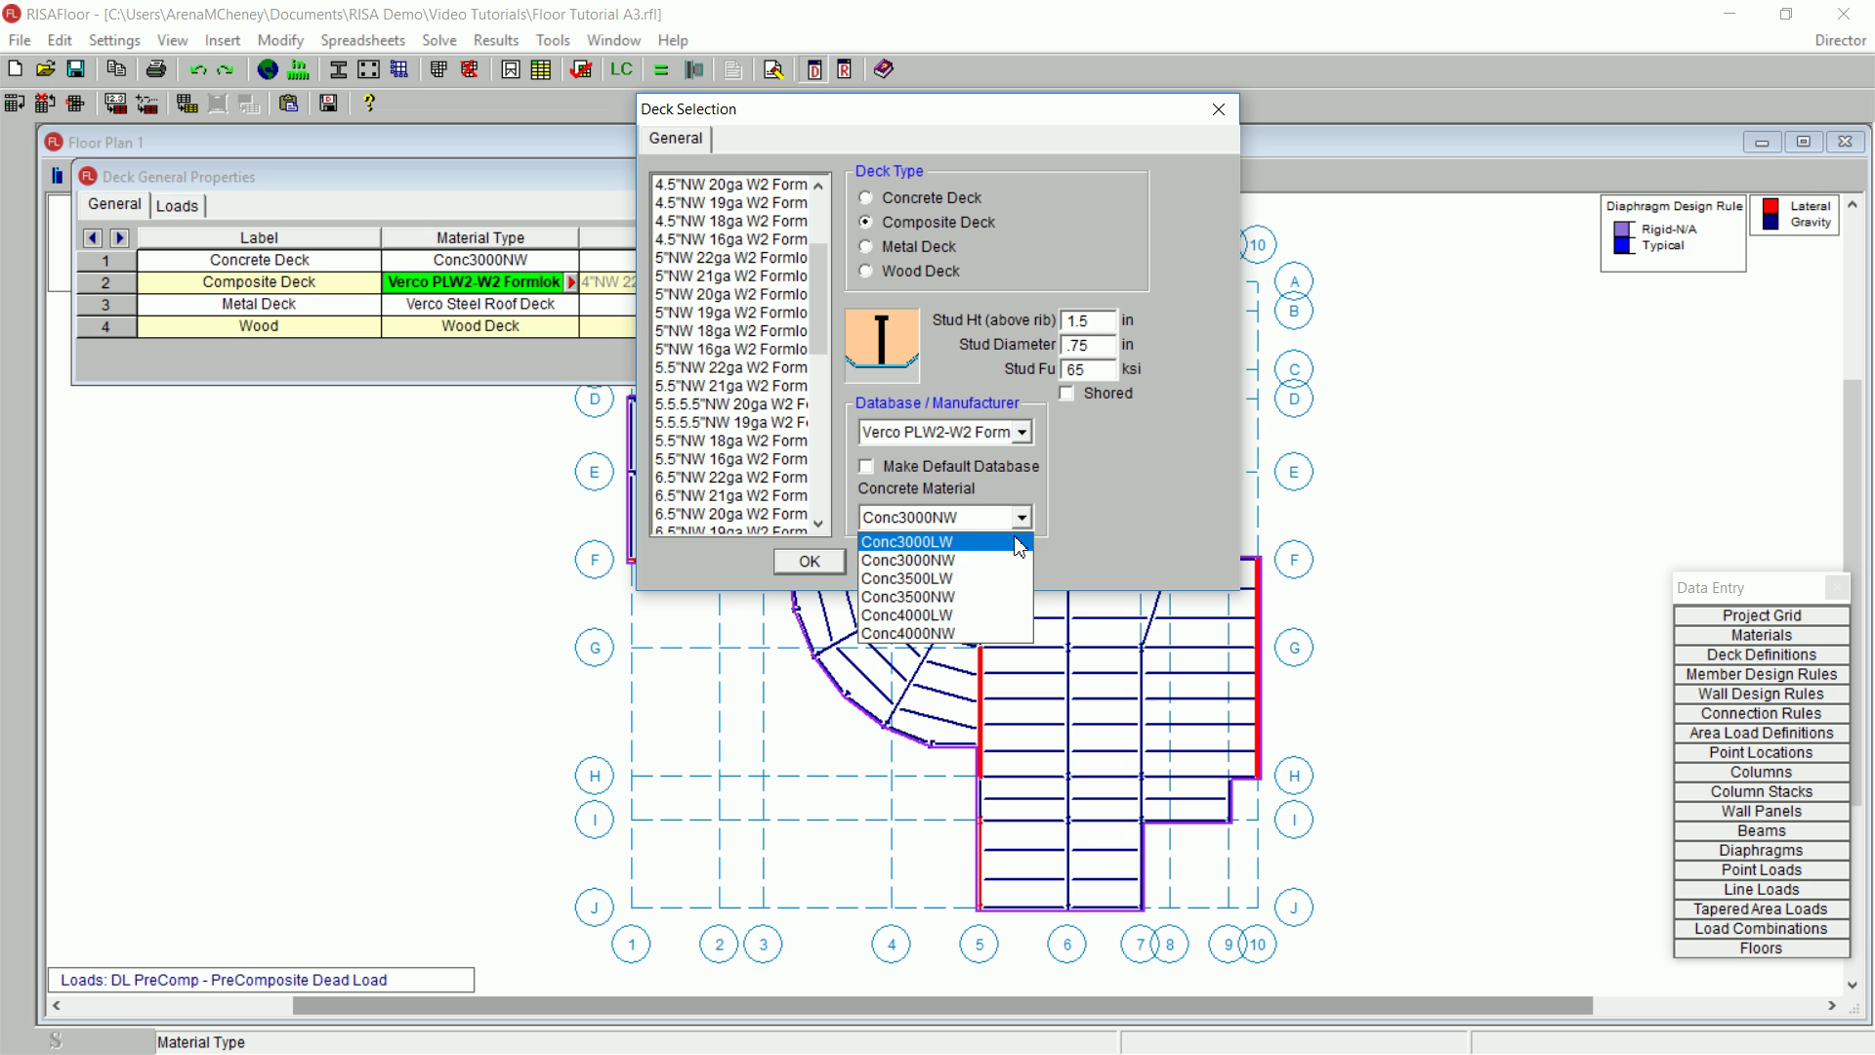
pyautogui.click(1092, 496)
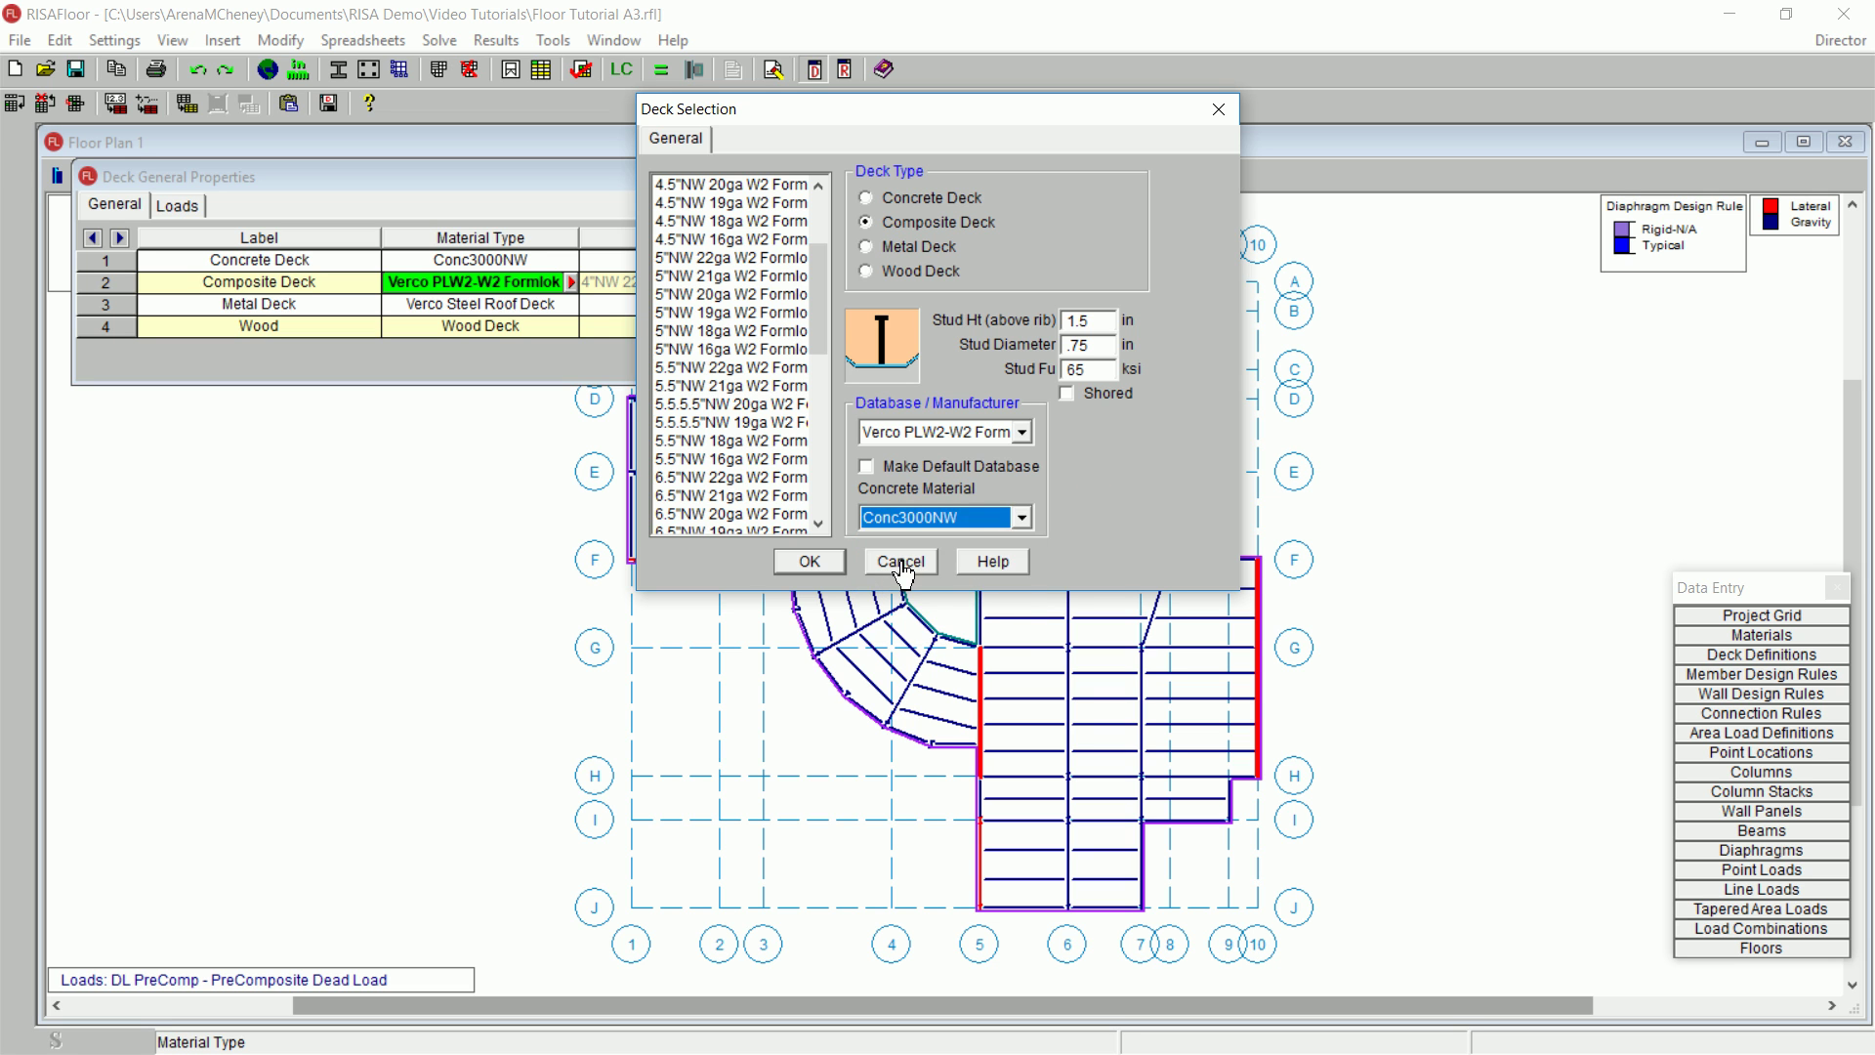
pyautogui.click(900, 562)
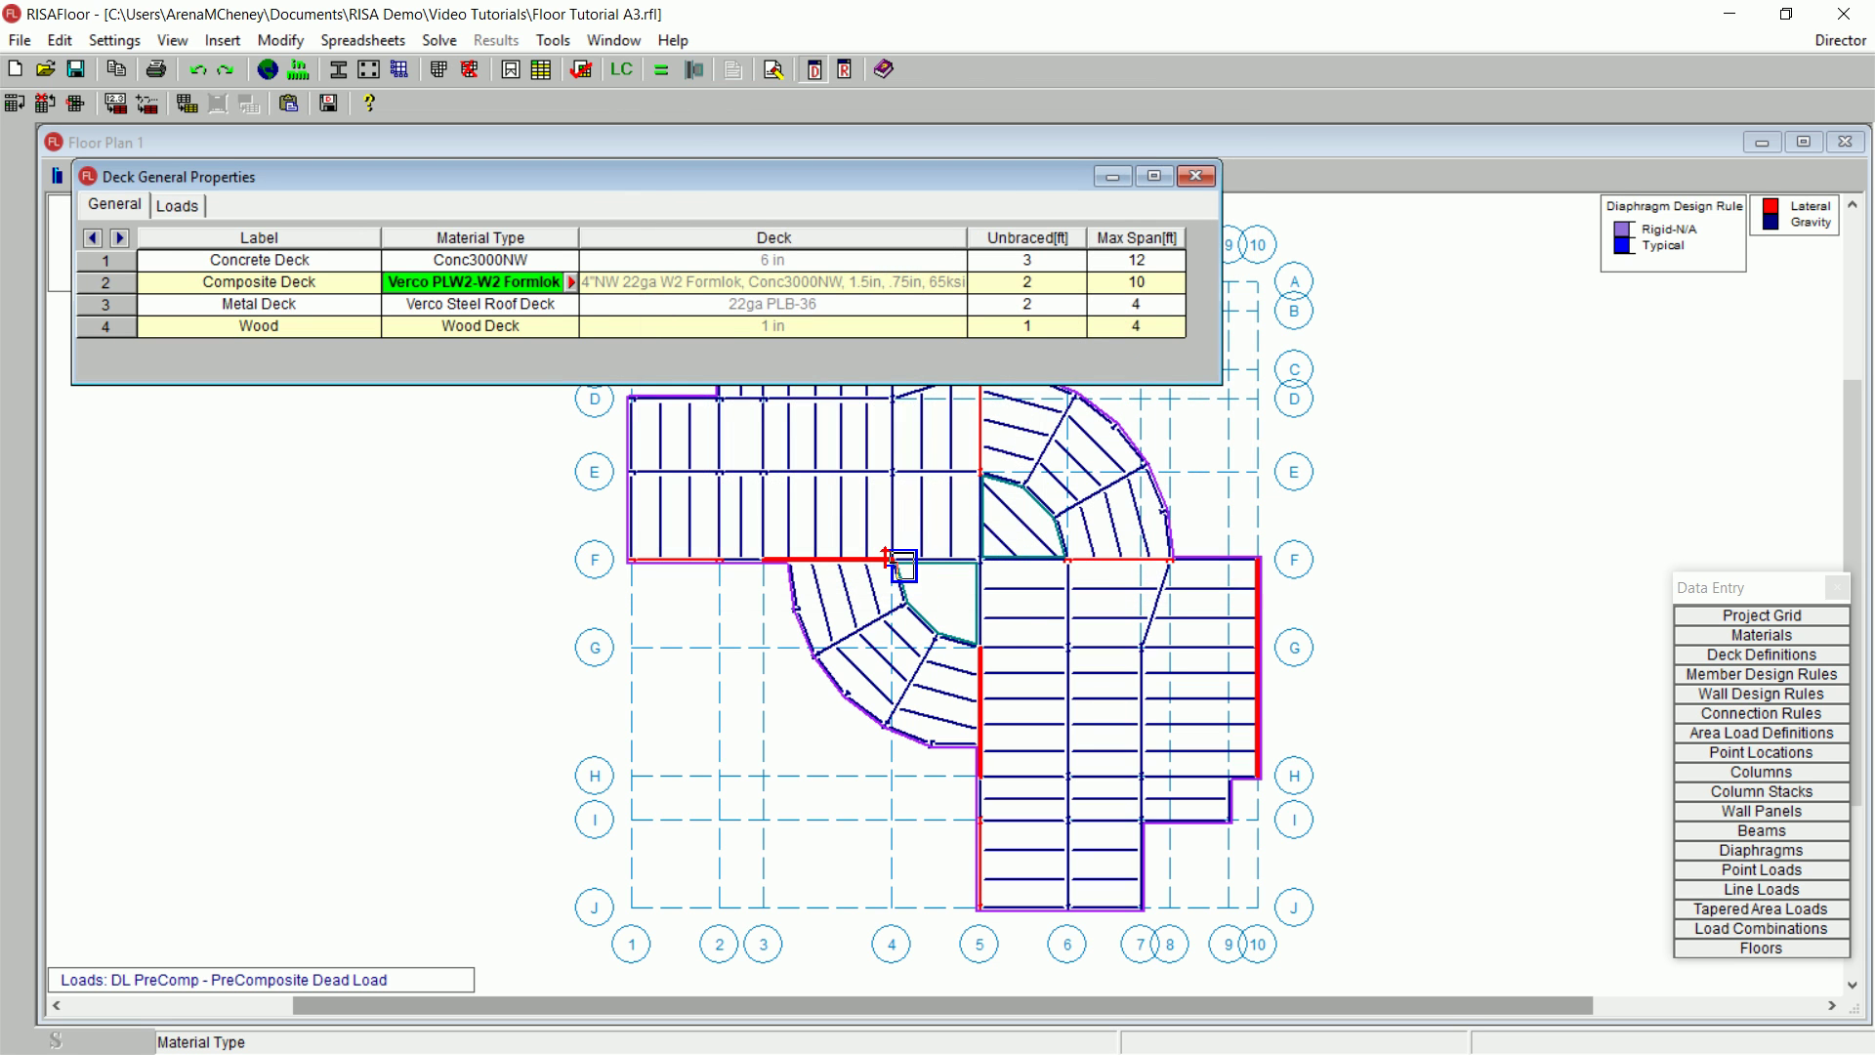
# Step: Review the deck load values, then close the deck spreadsheet
pyautogui.click(178, 206)
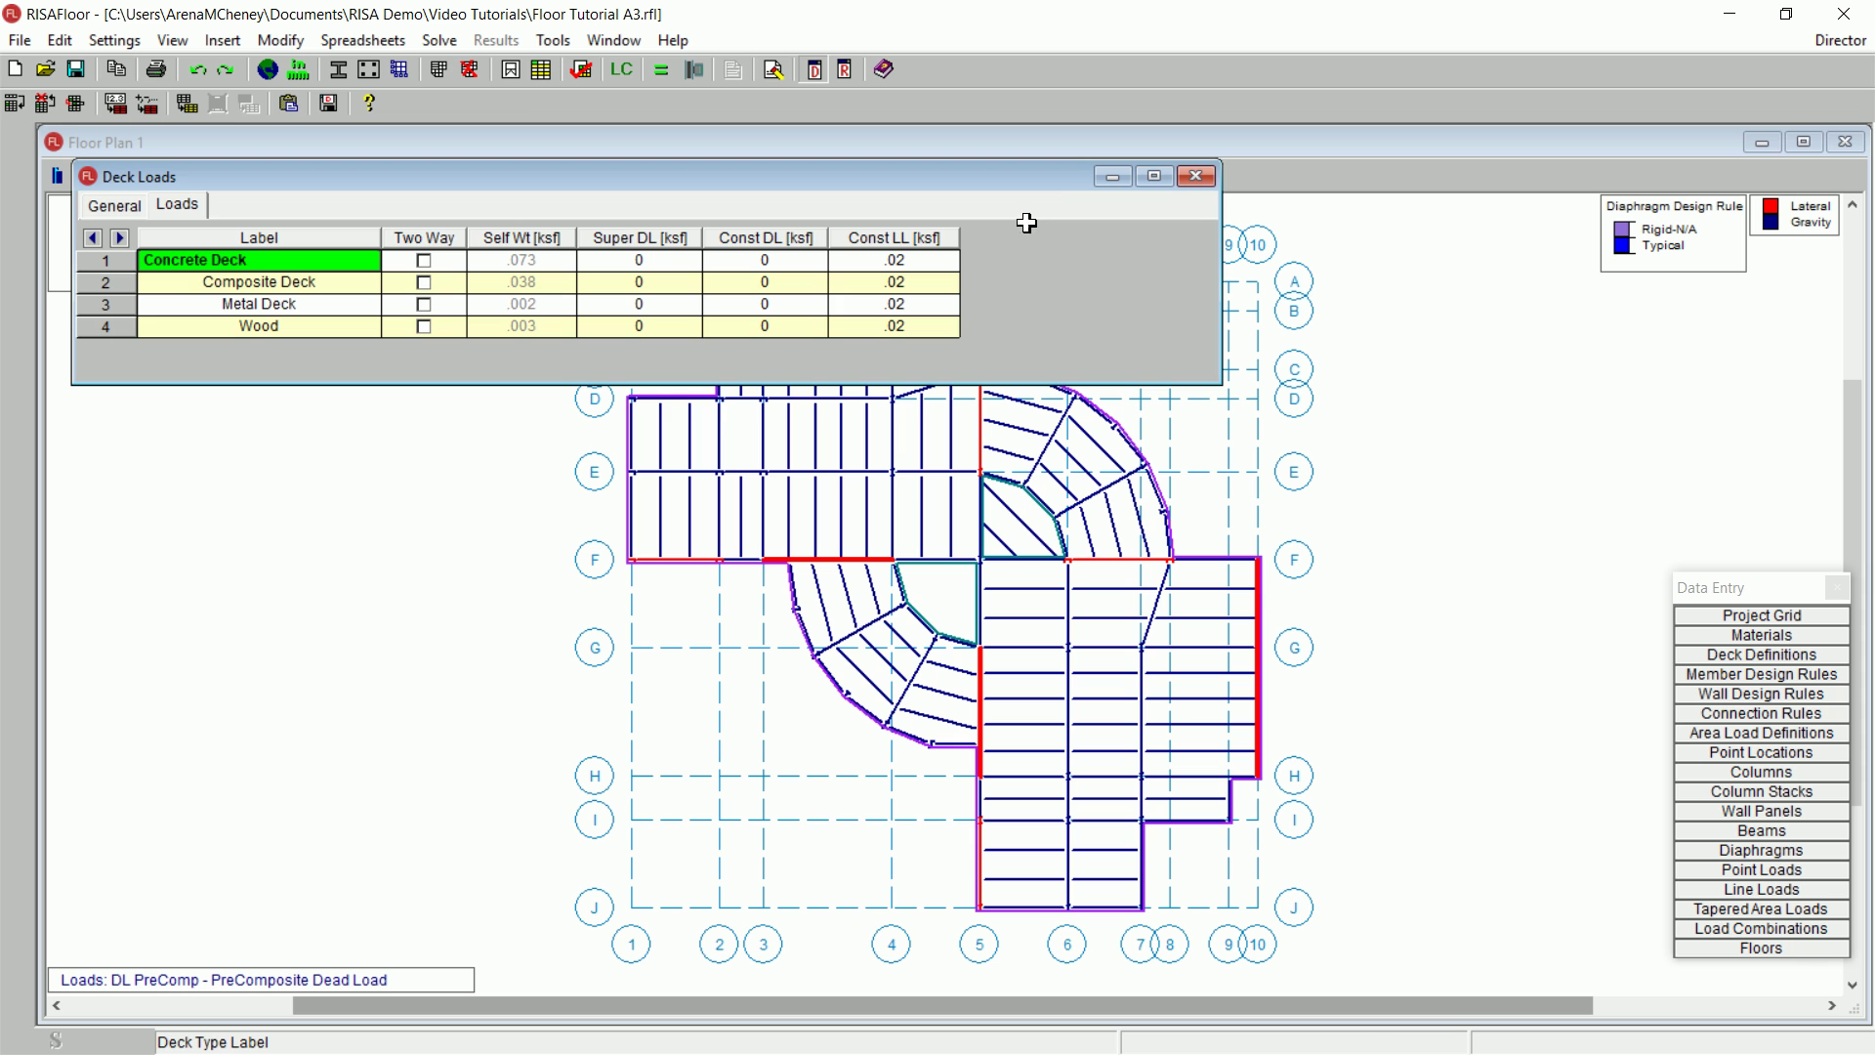
pyautogui.click(1196, 177)
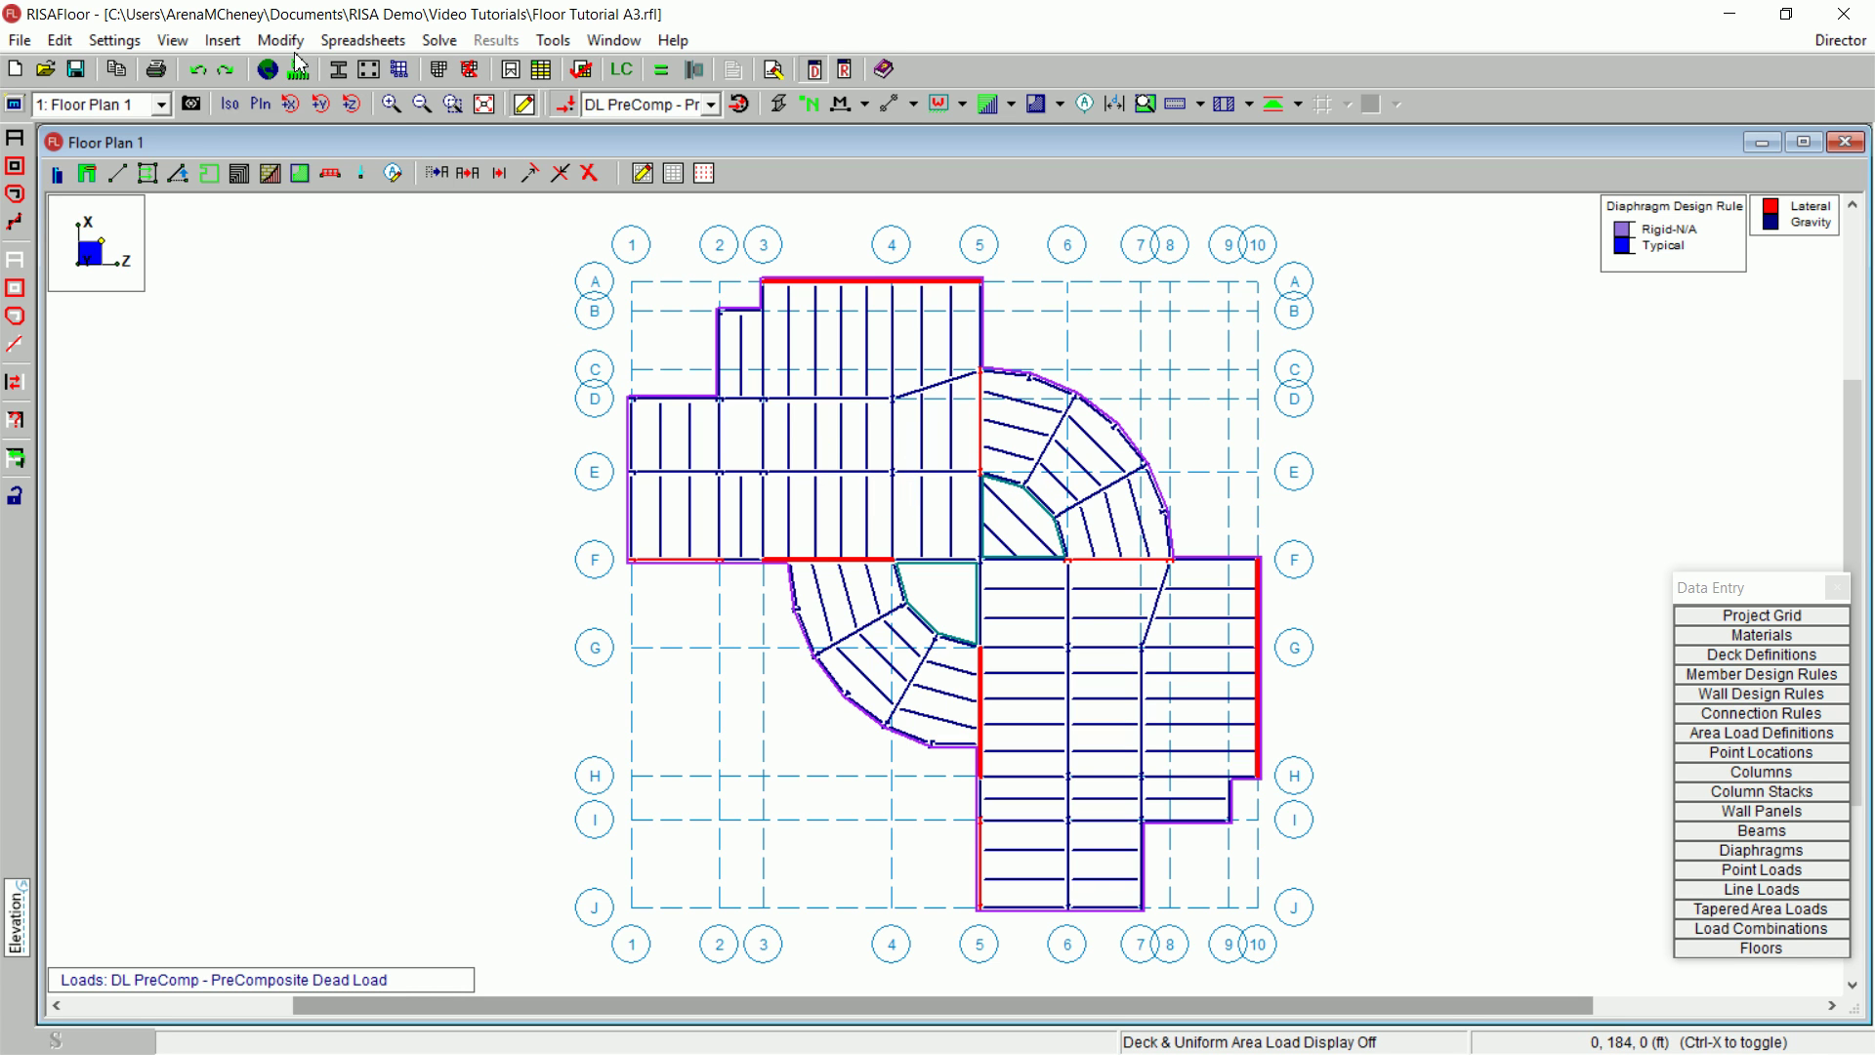
# Step: In the Floors spreadsheet, keep Office as default area load and make Composite Deck the default deck at 0°
pyautogui.click(363, 41)
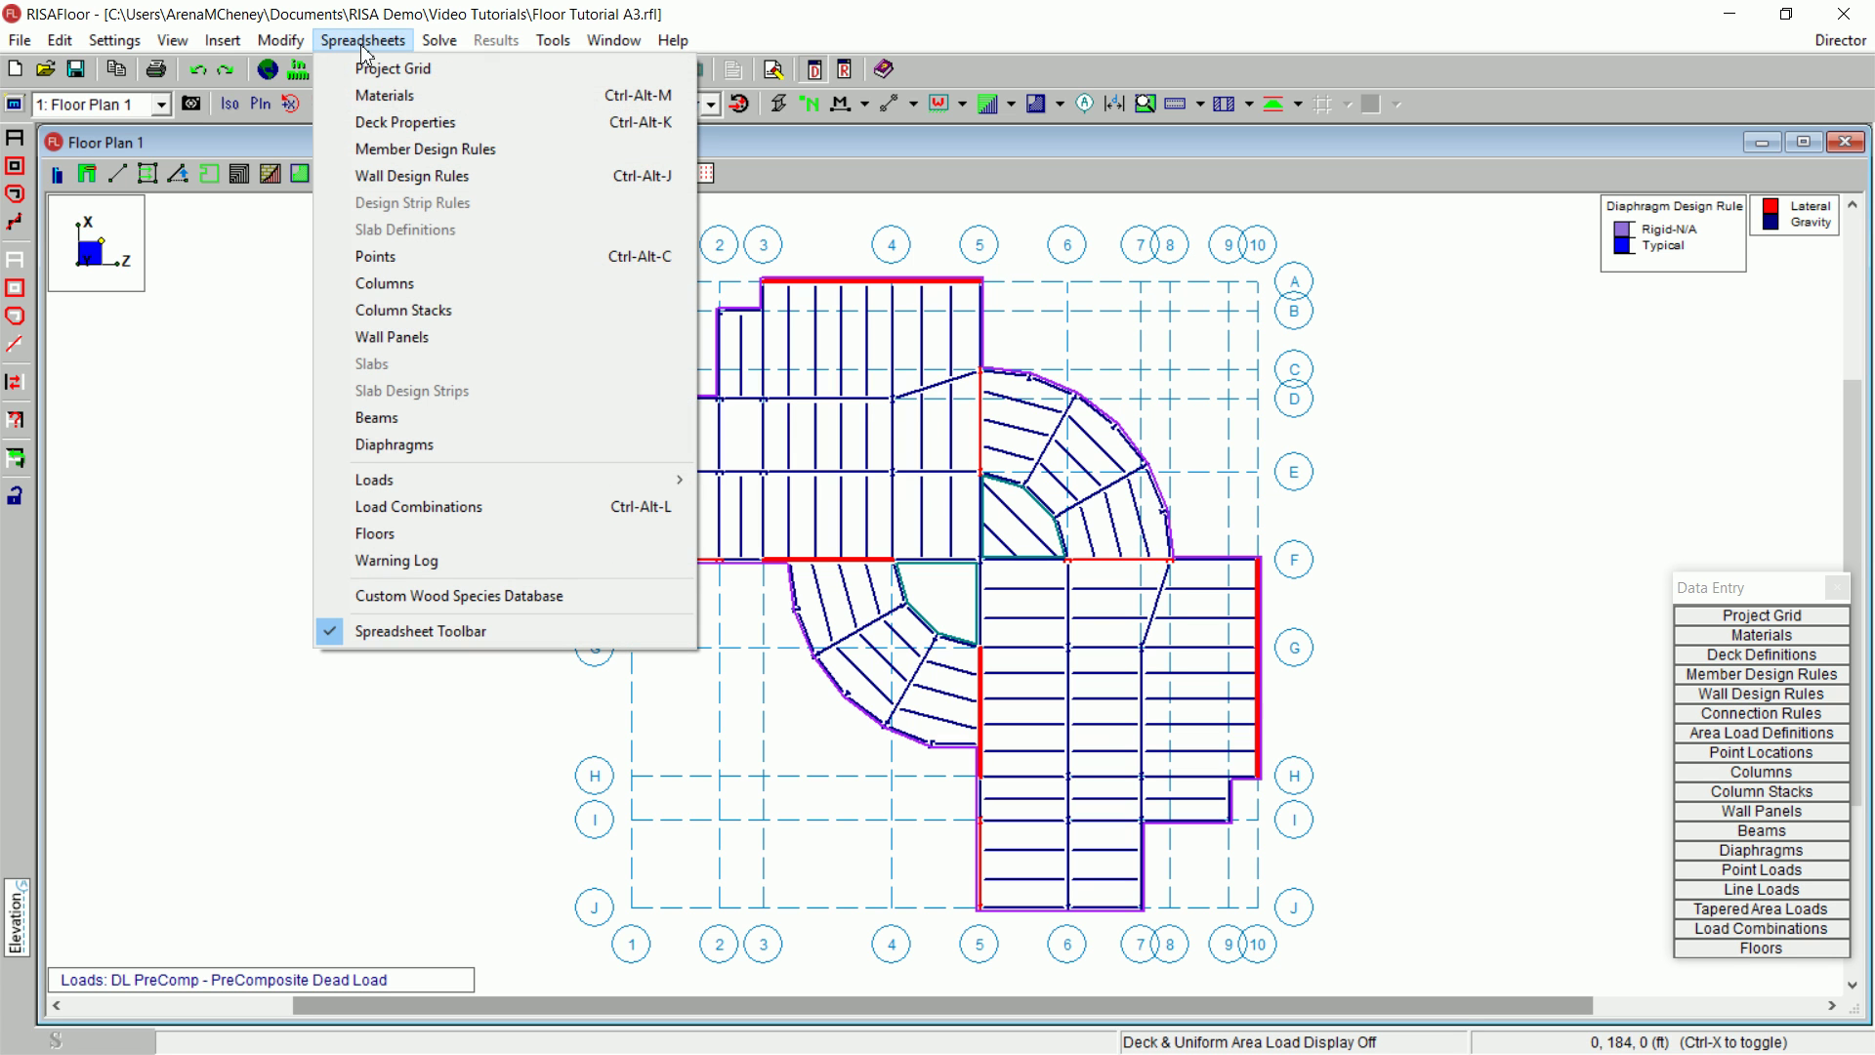
pyautogui.click(430, 535)
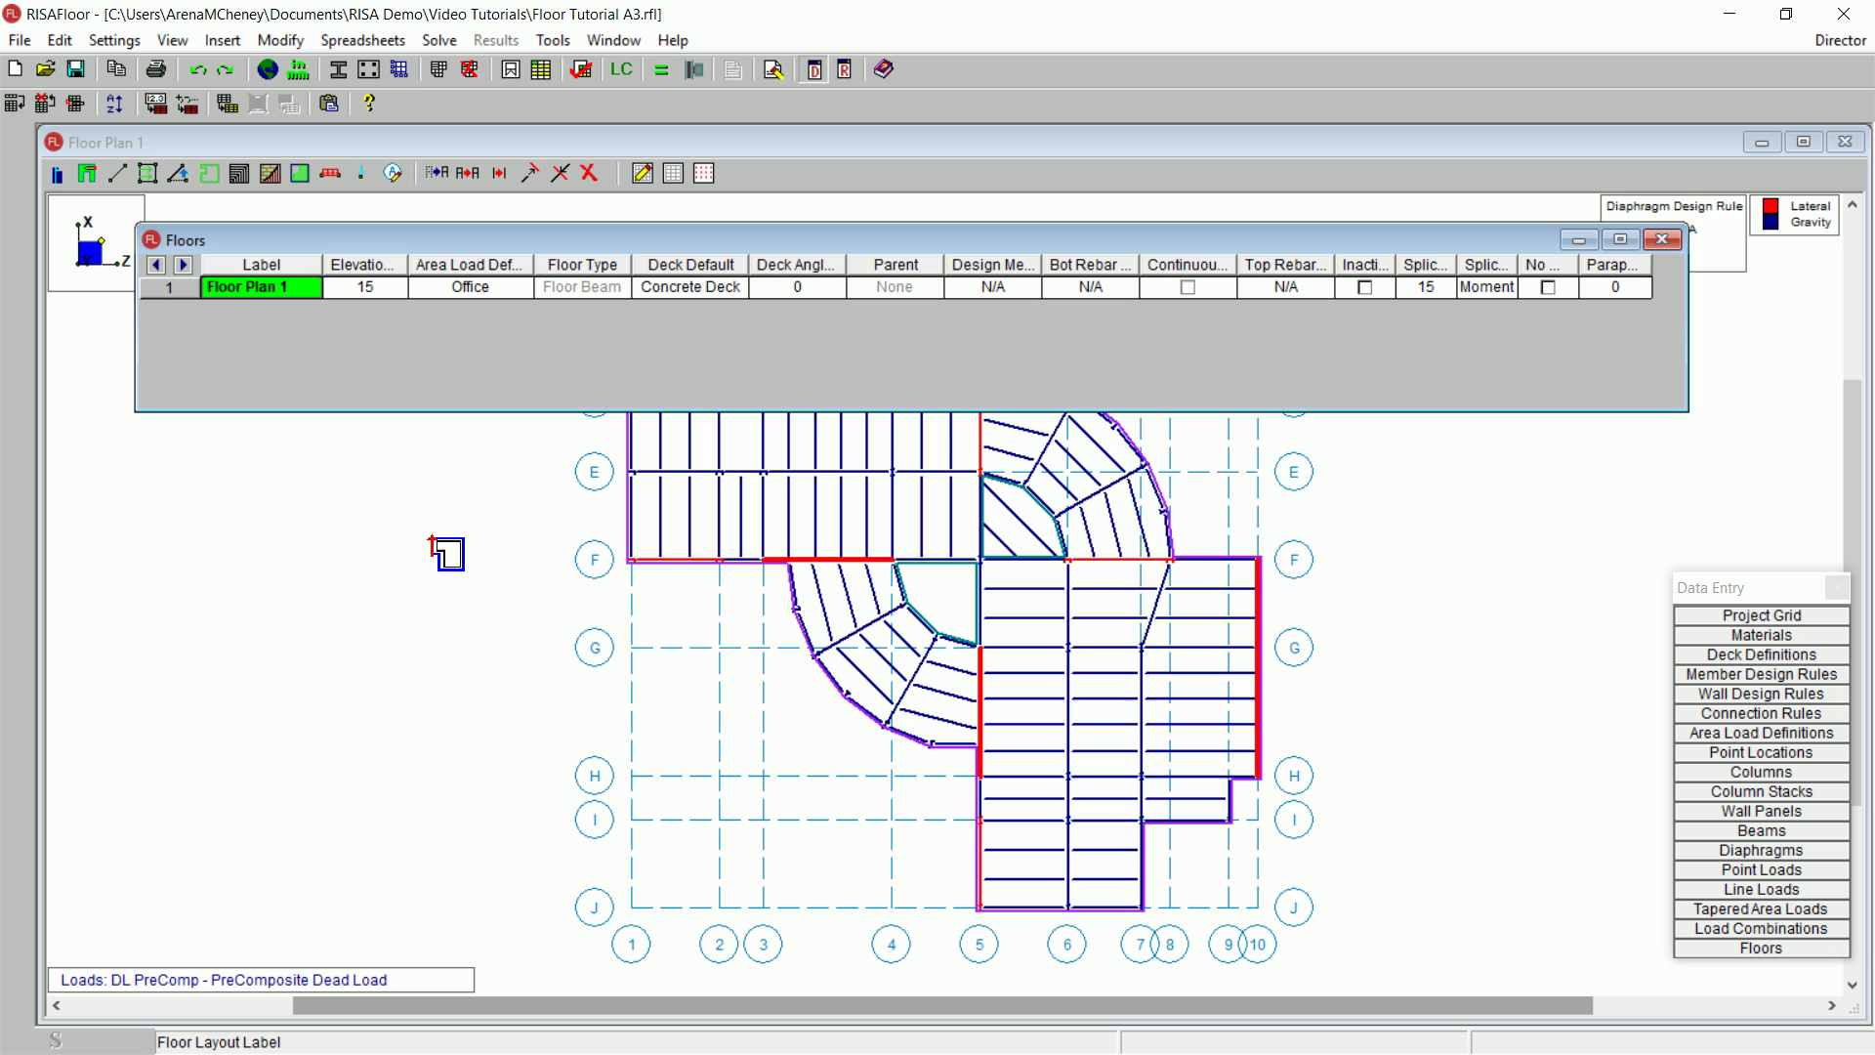
pyautogui.click(496, 288)
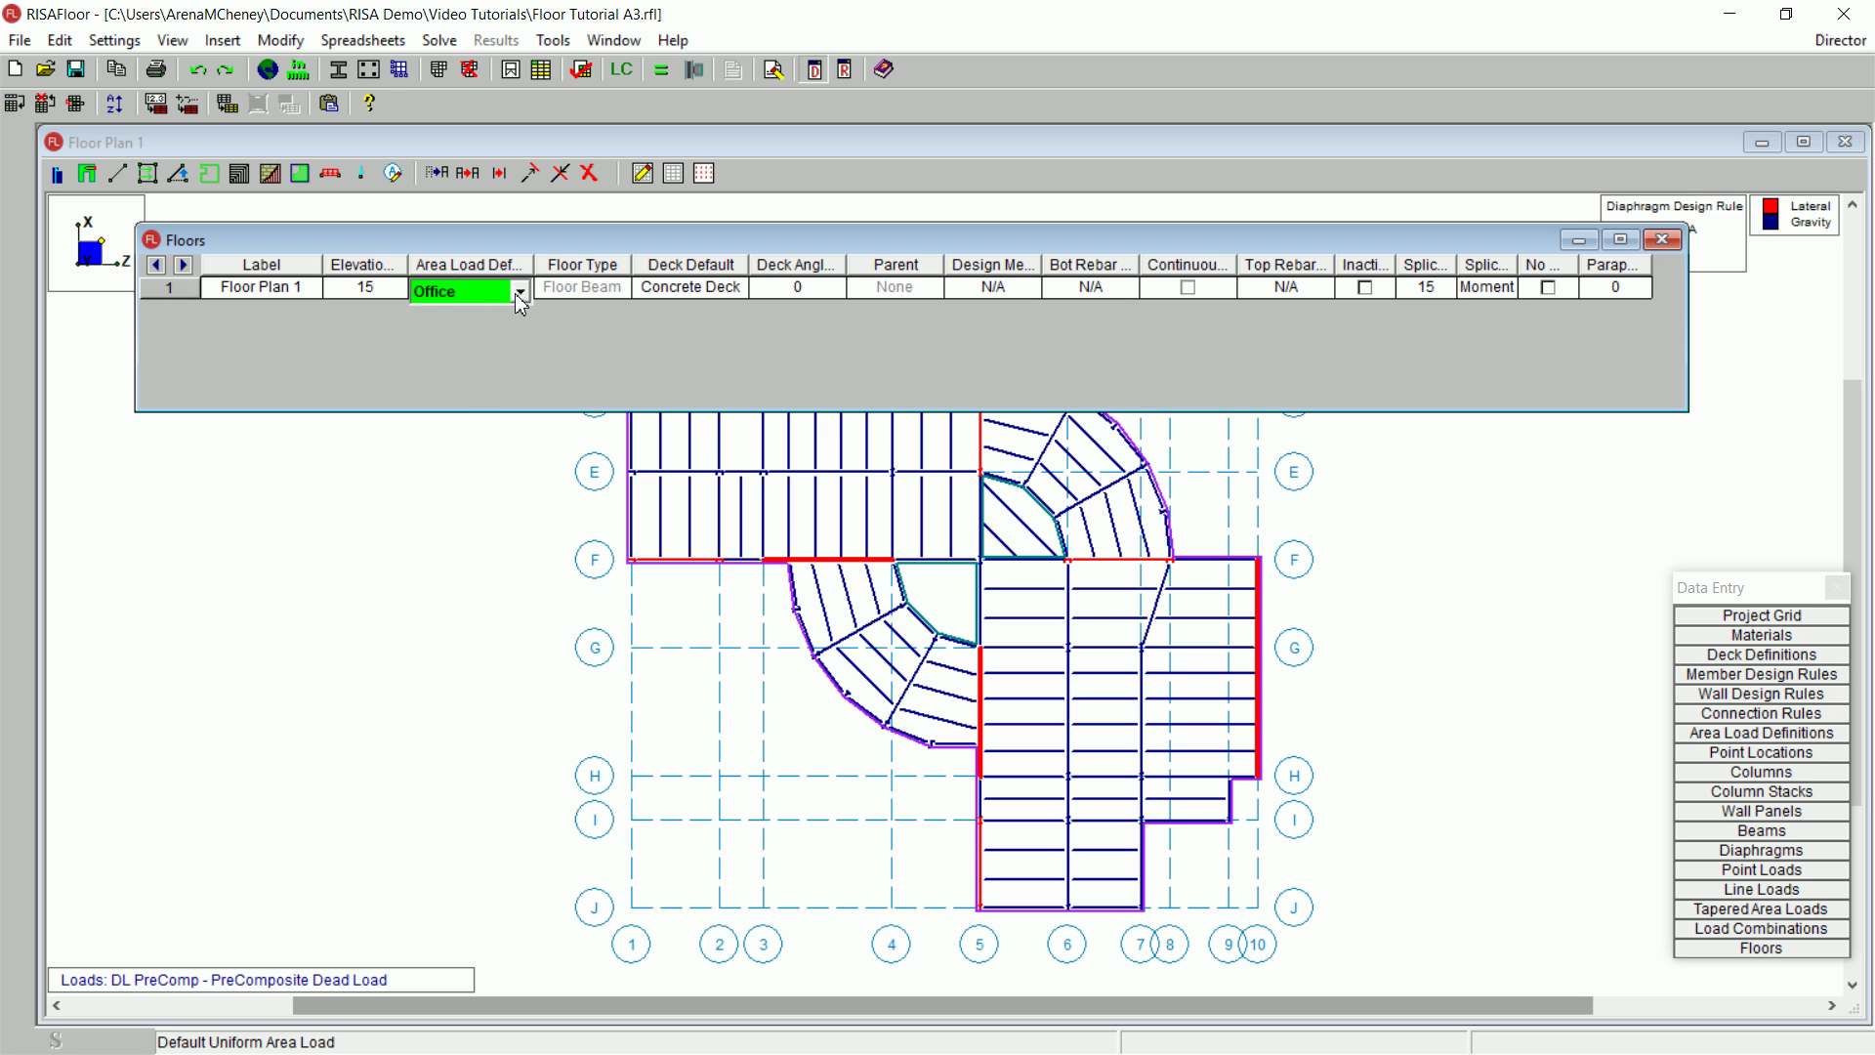
pyautogui.click(517, 293)
pyautogui.click(517, 294)
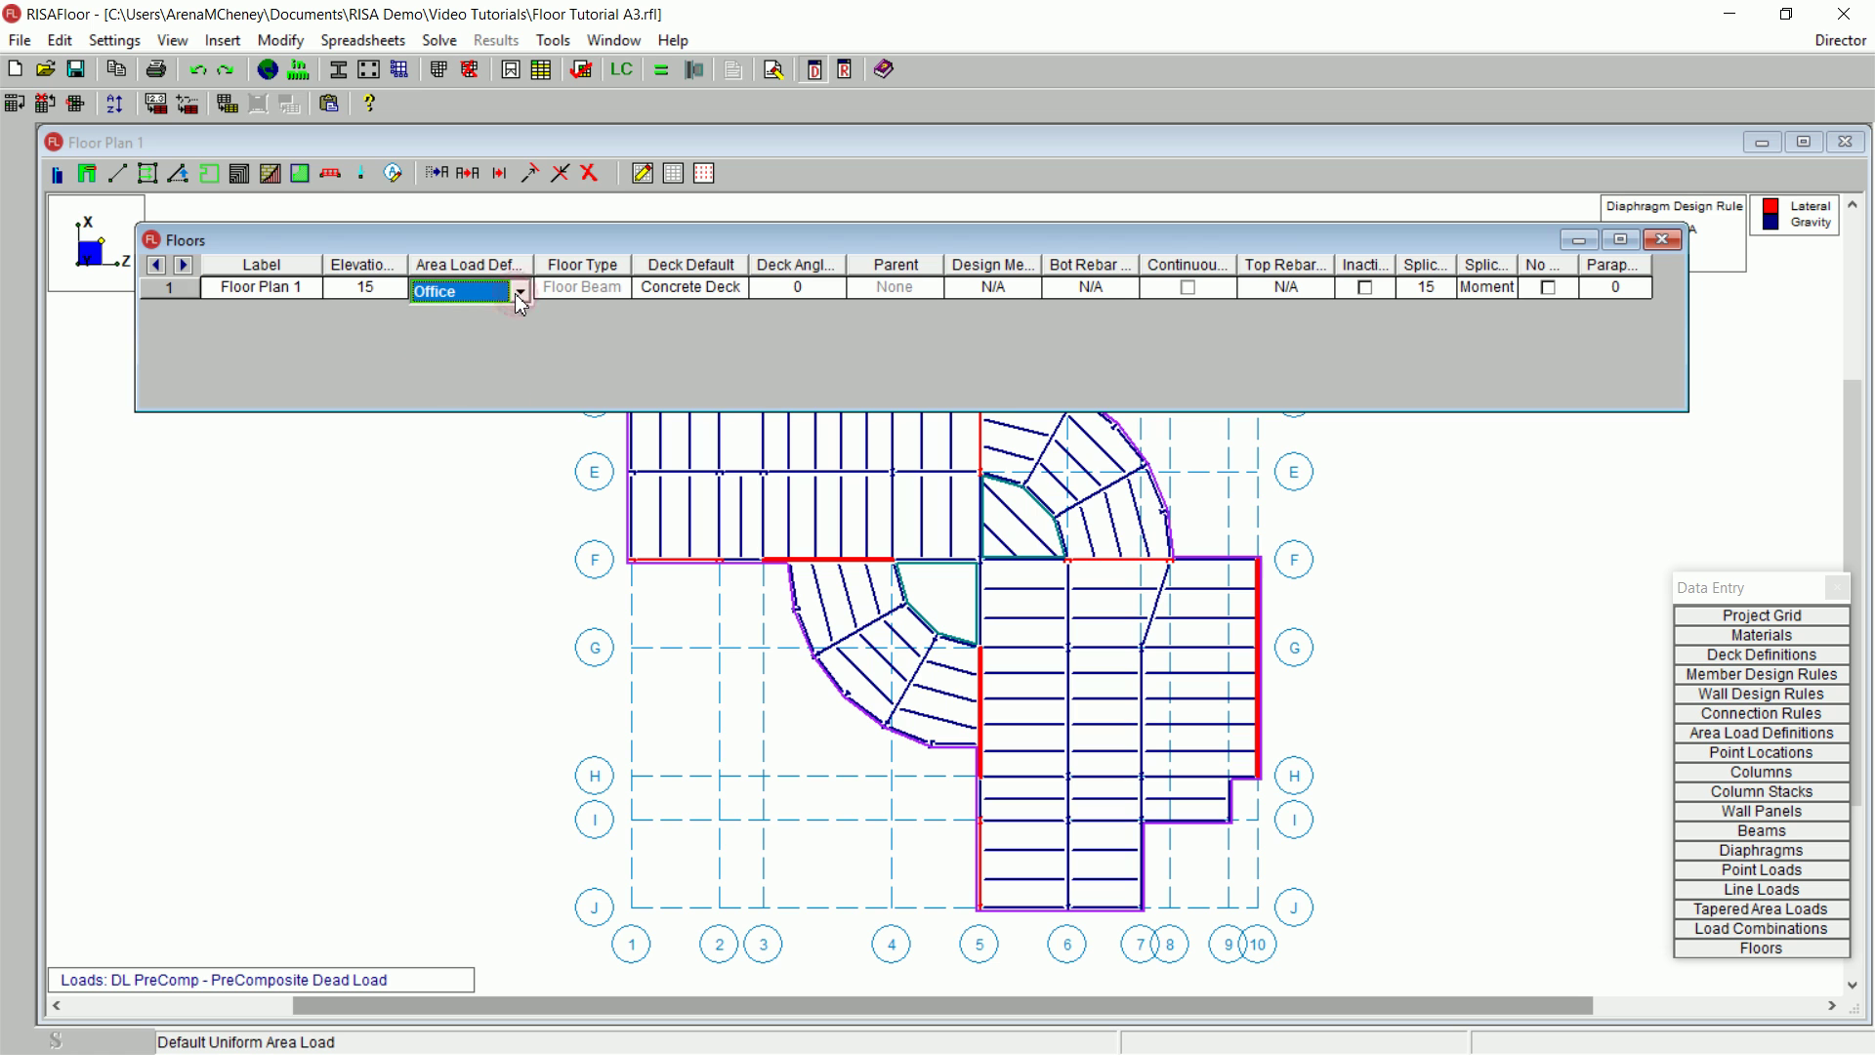
pyautogui.click(692, 298)
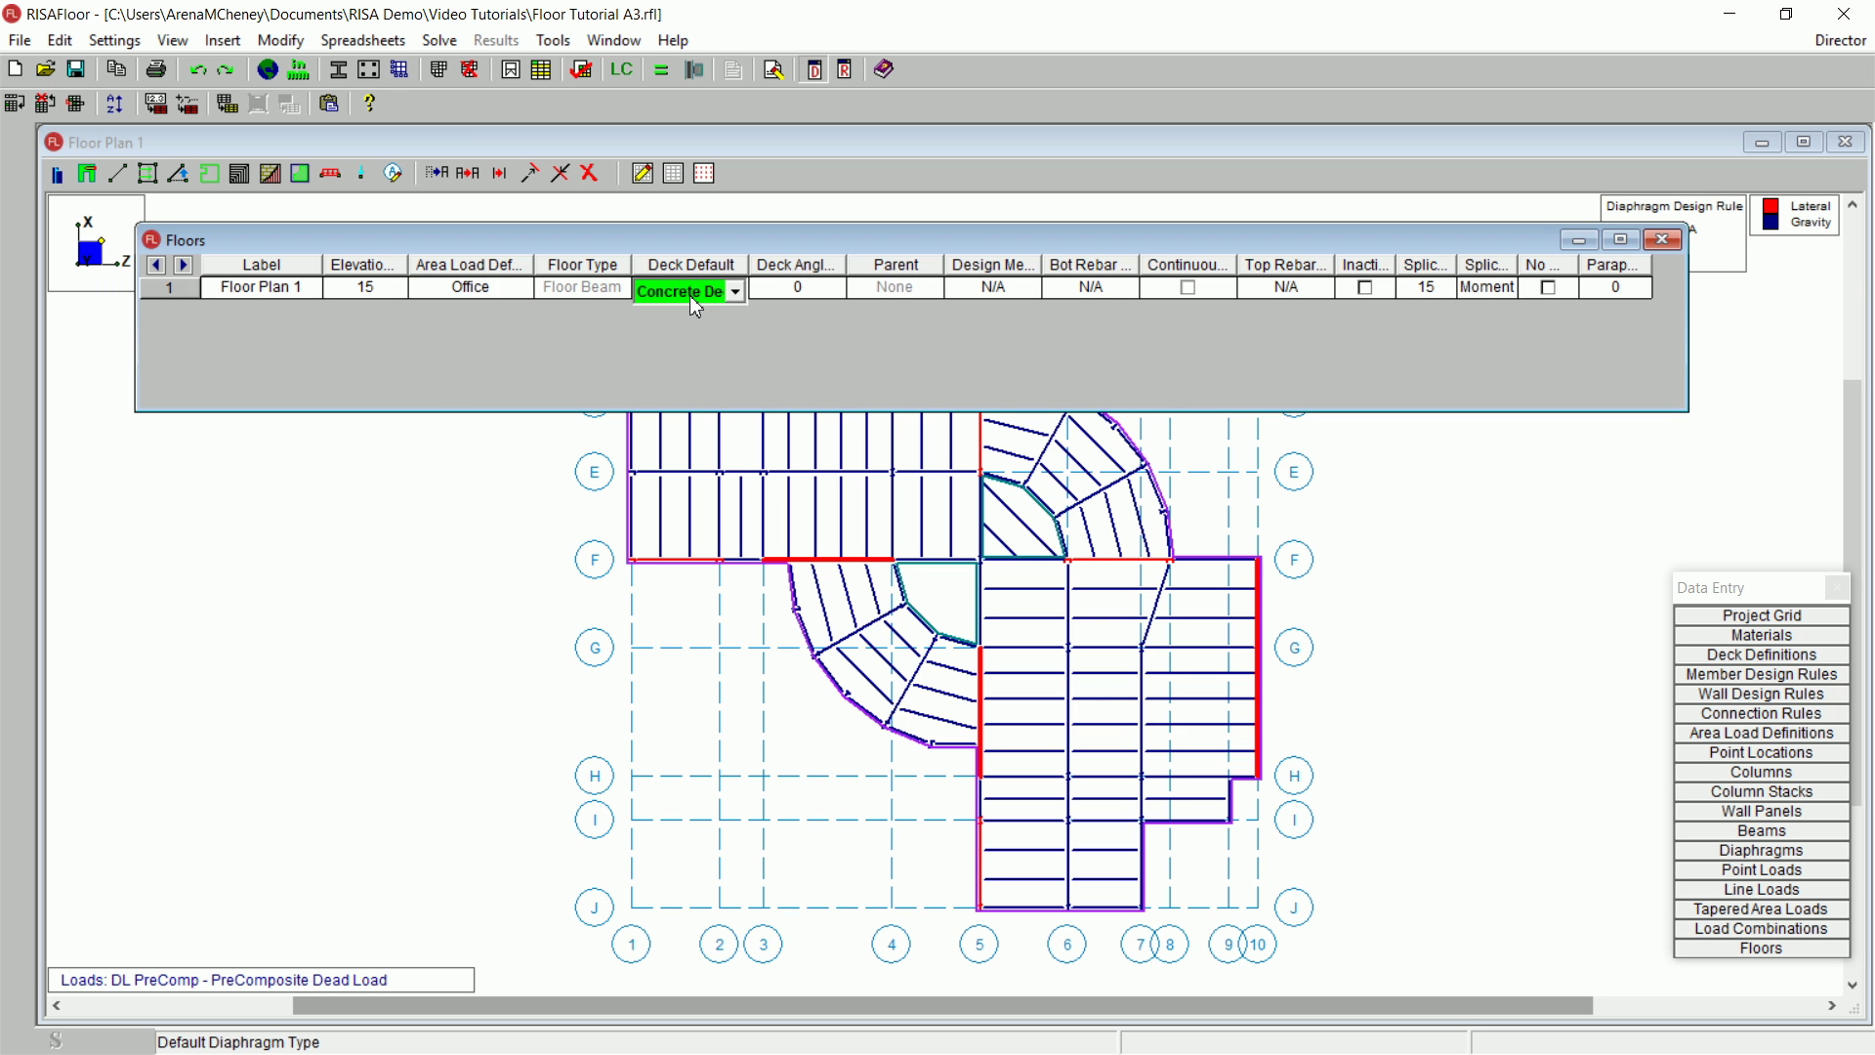
pyautogui.click(736, 296)
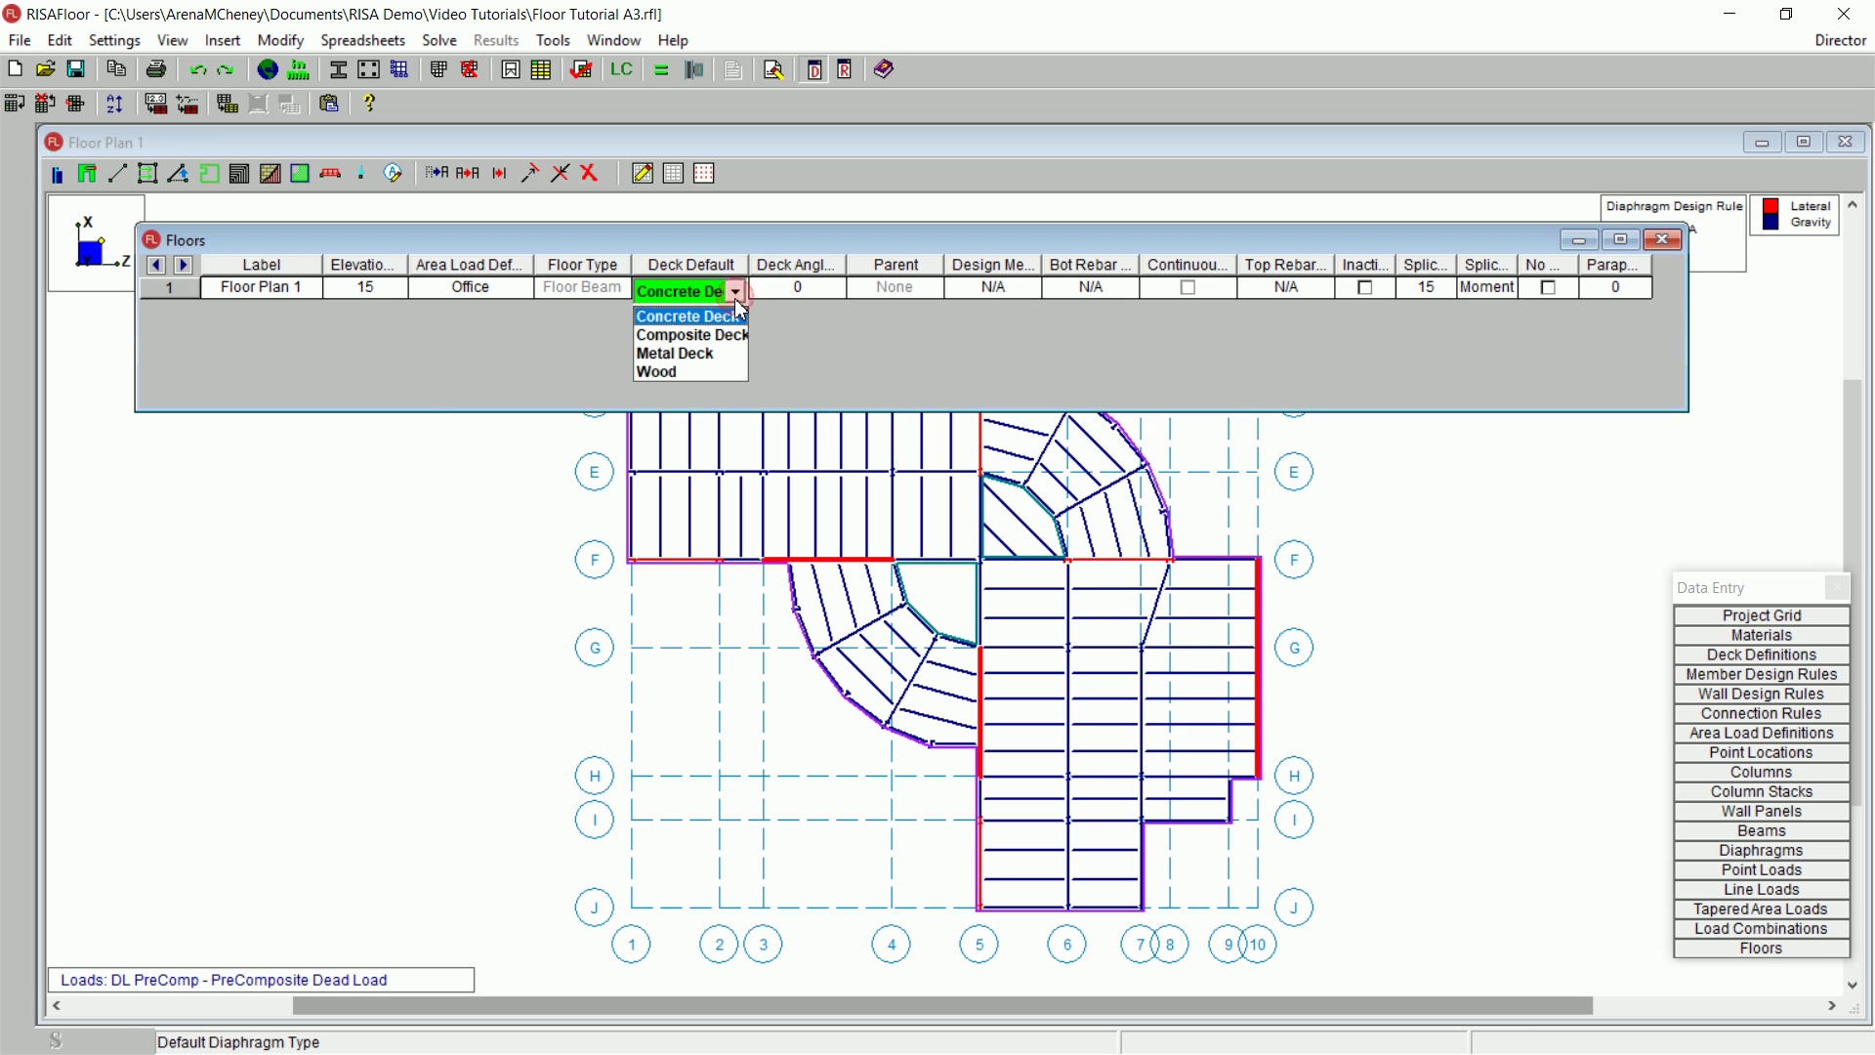
pyautogui.click(722, 336)
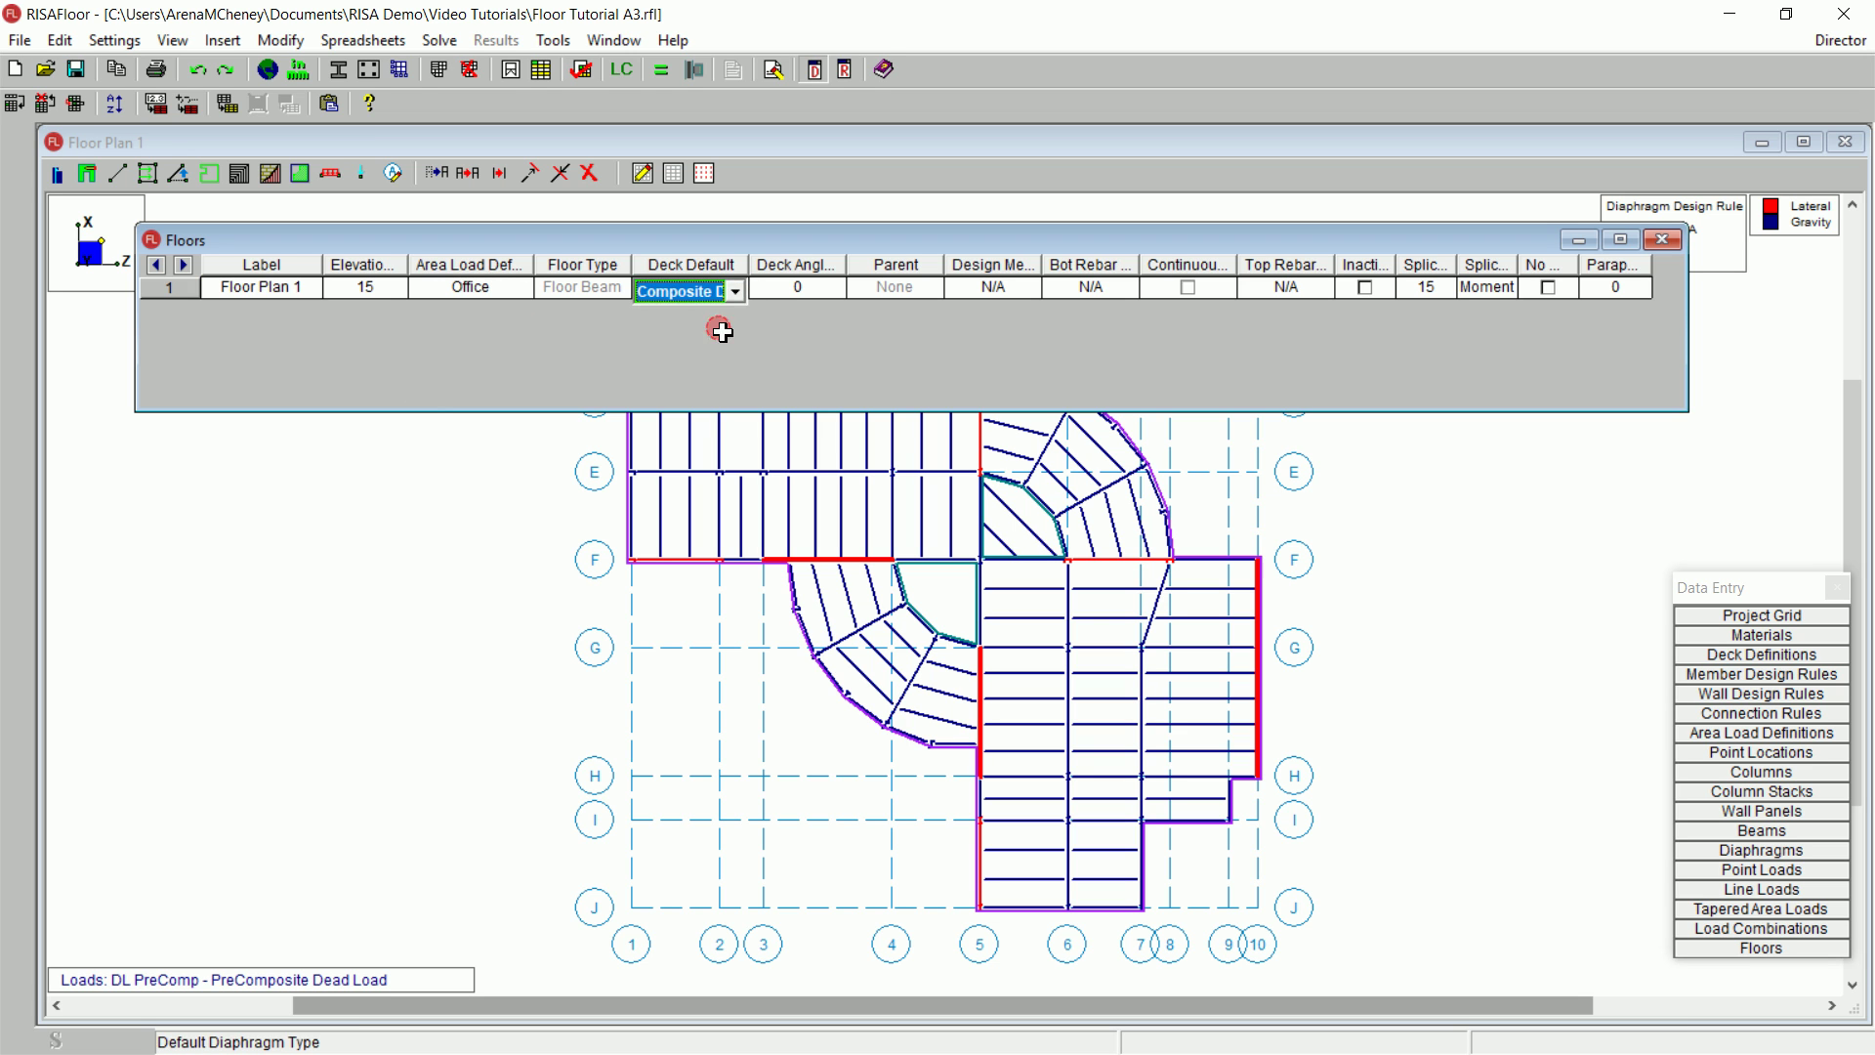
pyautogui.click(819, 290)
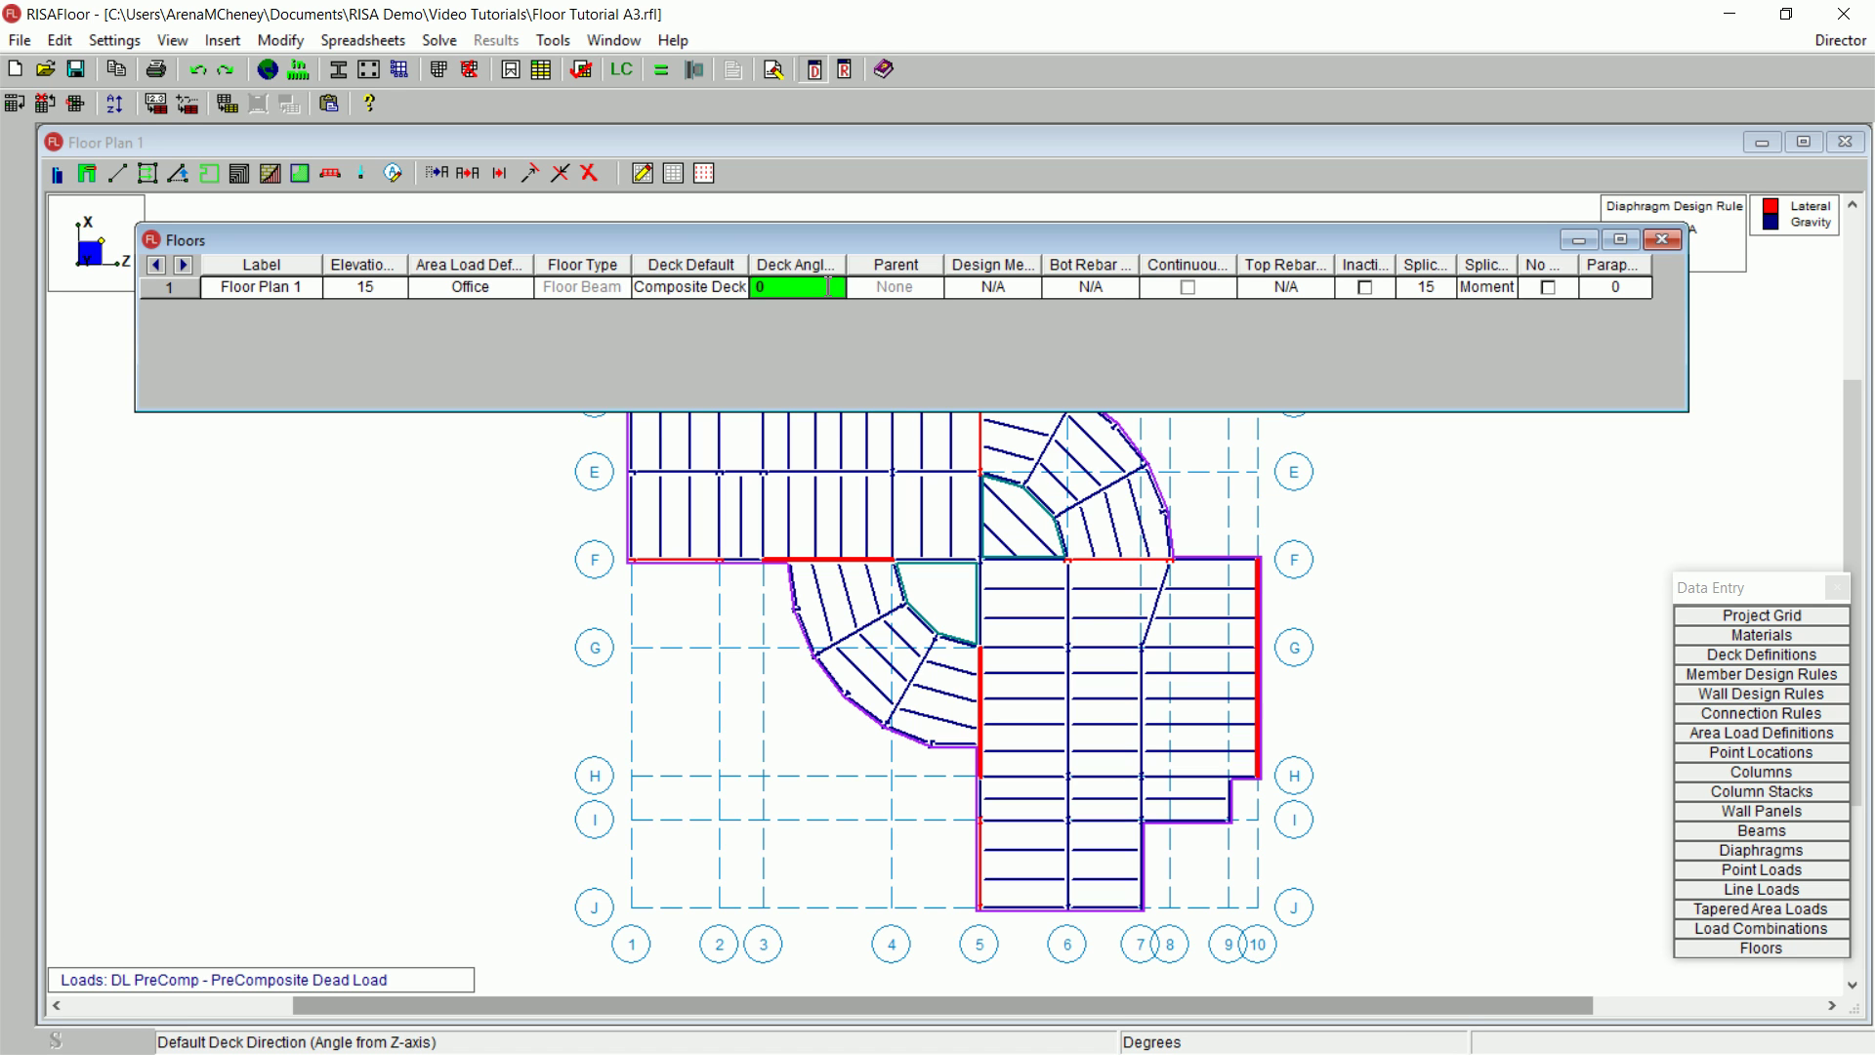
pyautogui.click(1665, 244)
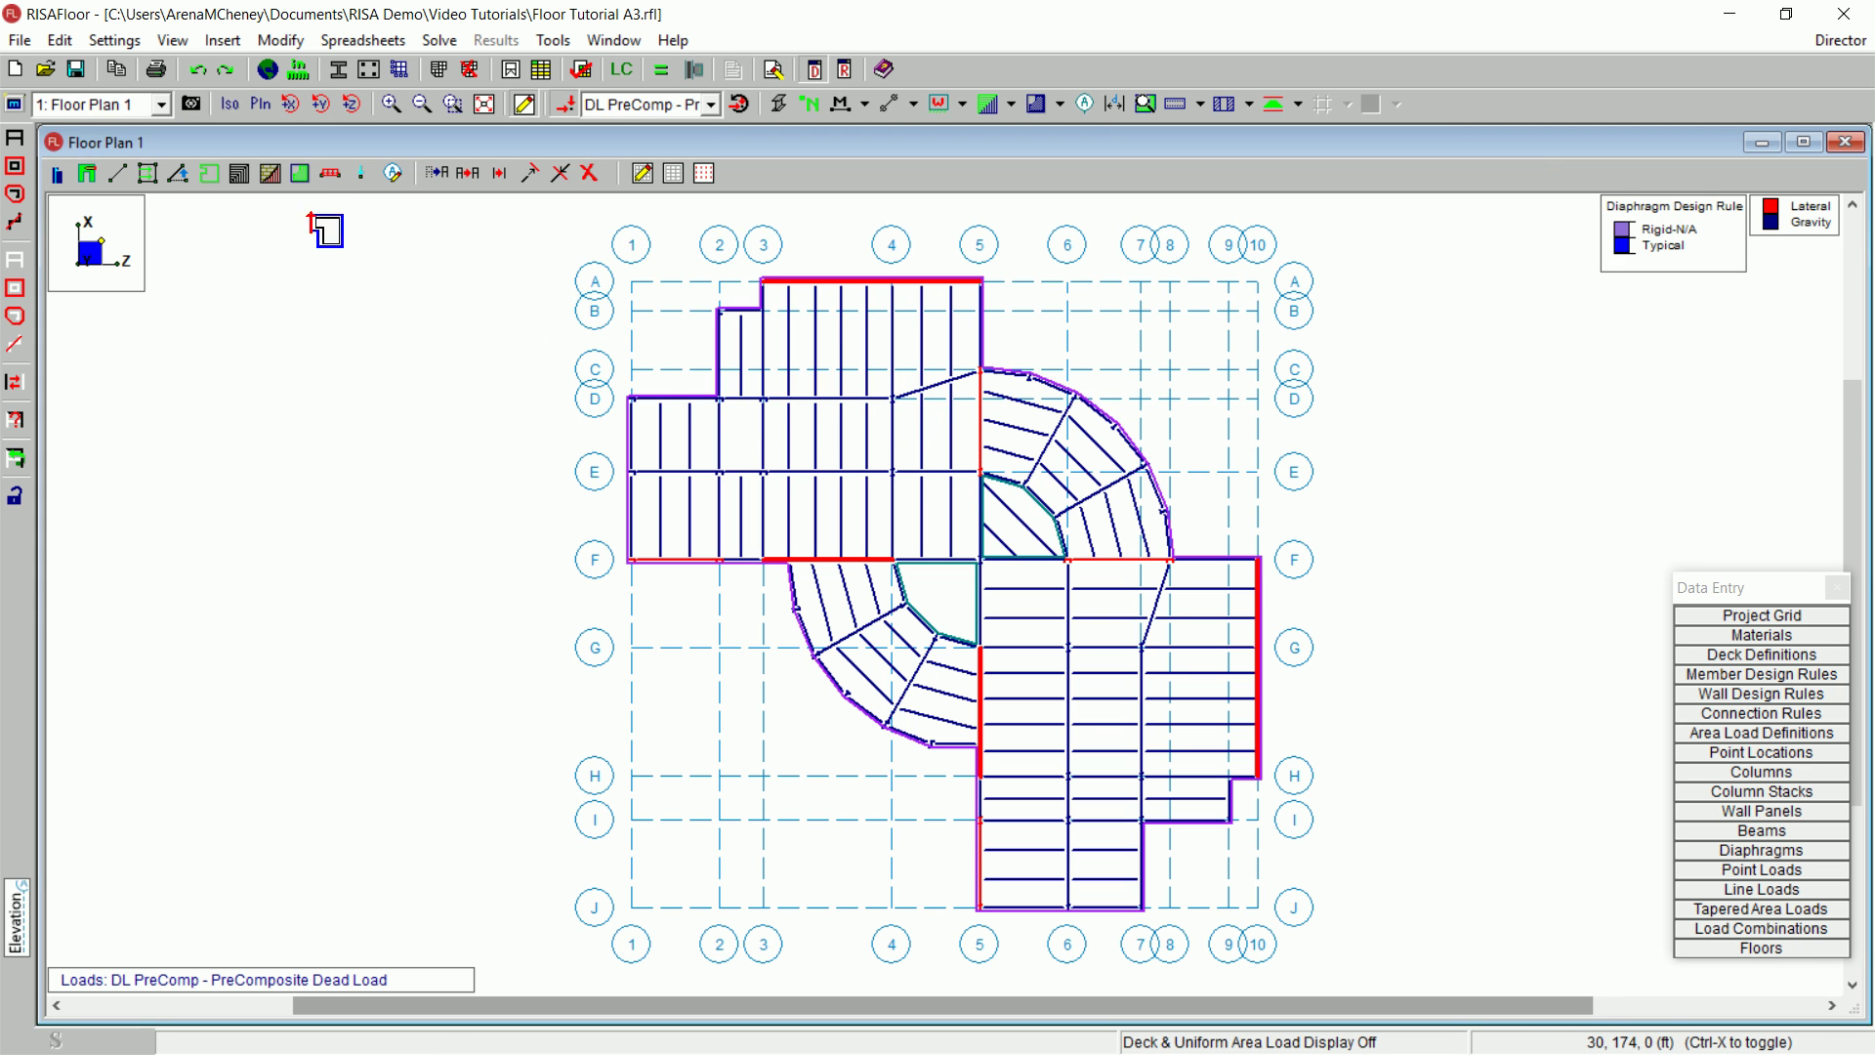
# Step: Assign Composite Deck parallel to the X axis to the region between grids F–J and 5–10
pyautogui.click(240, 173)
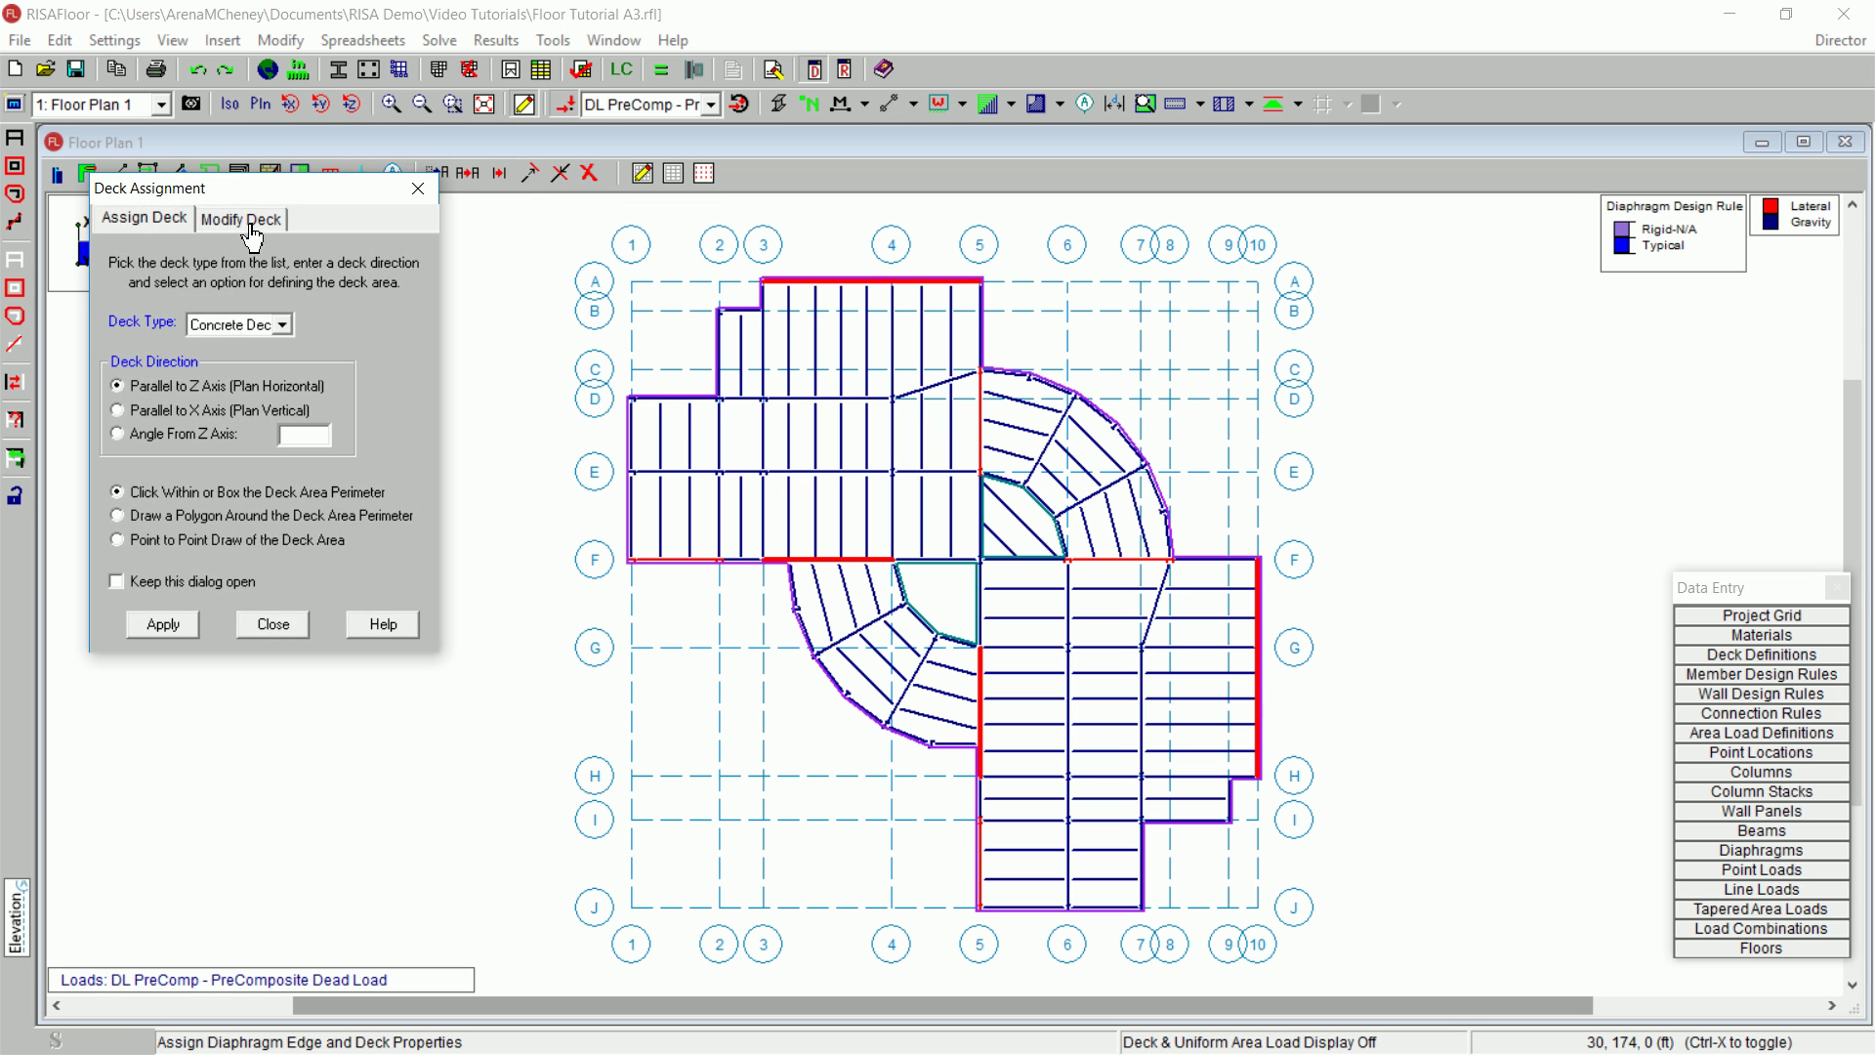
pyautogui.click(283, 327)
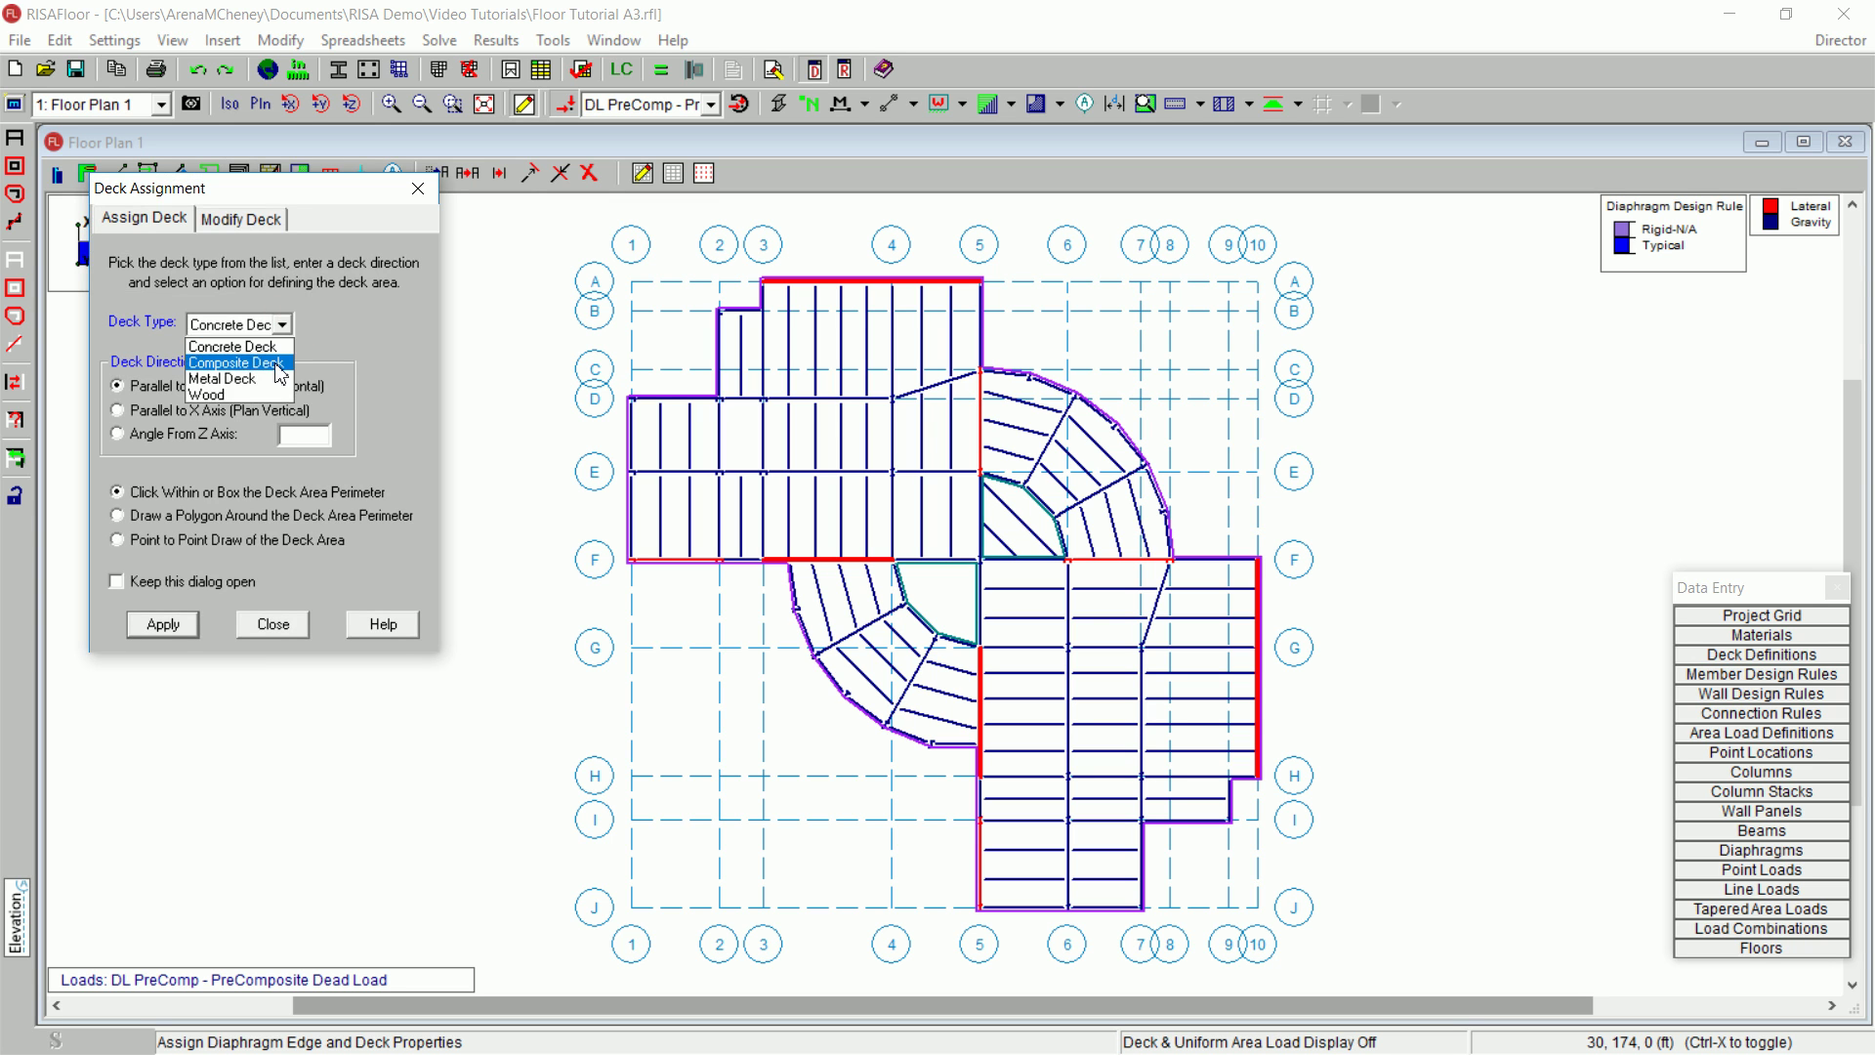
pyautogui.click(281, 362)
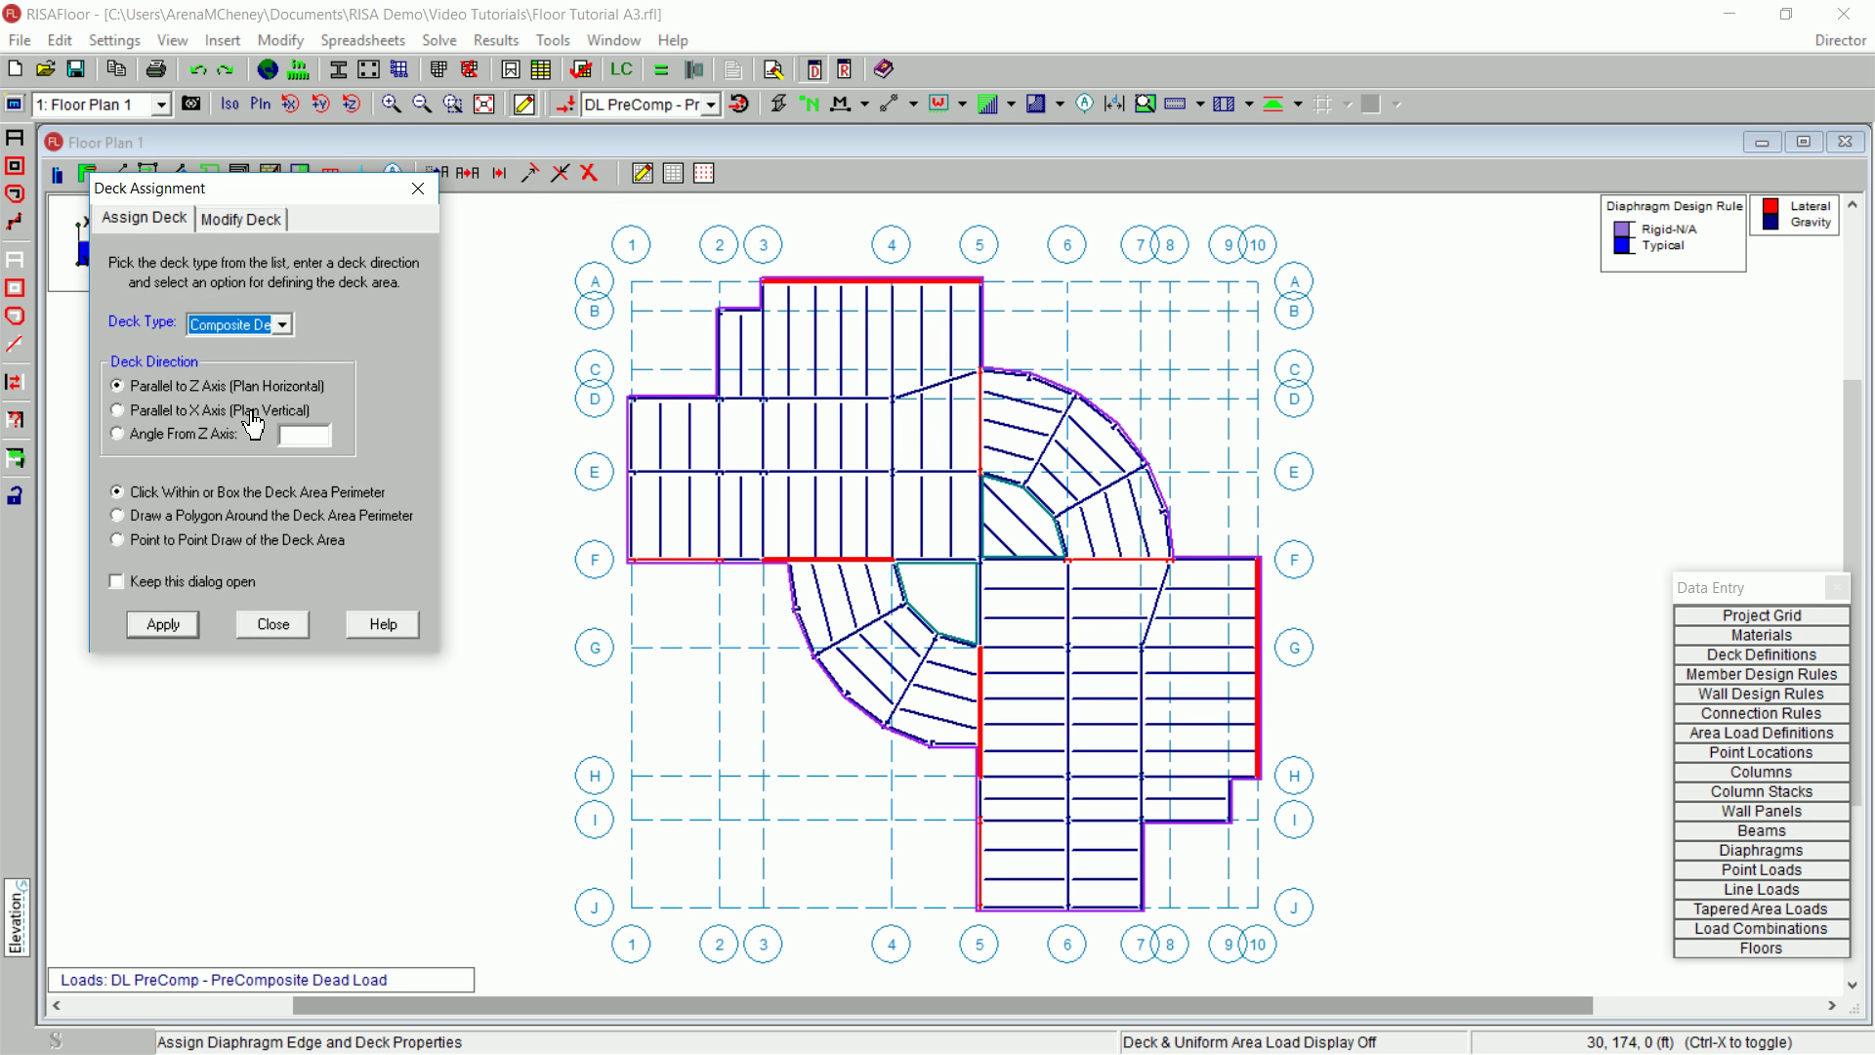
pyautogui.click(194, 422)
pyautogui.click(185, 630)
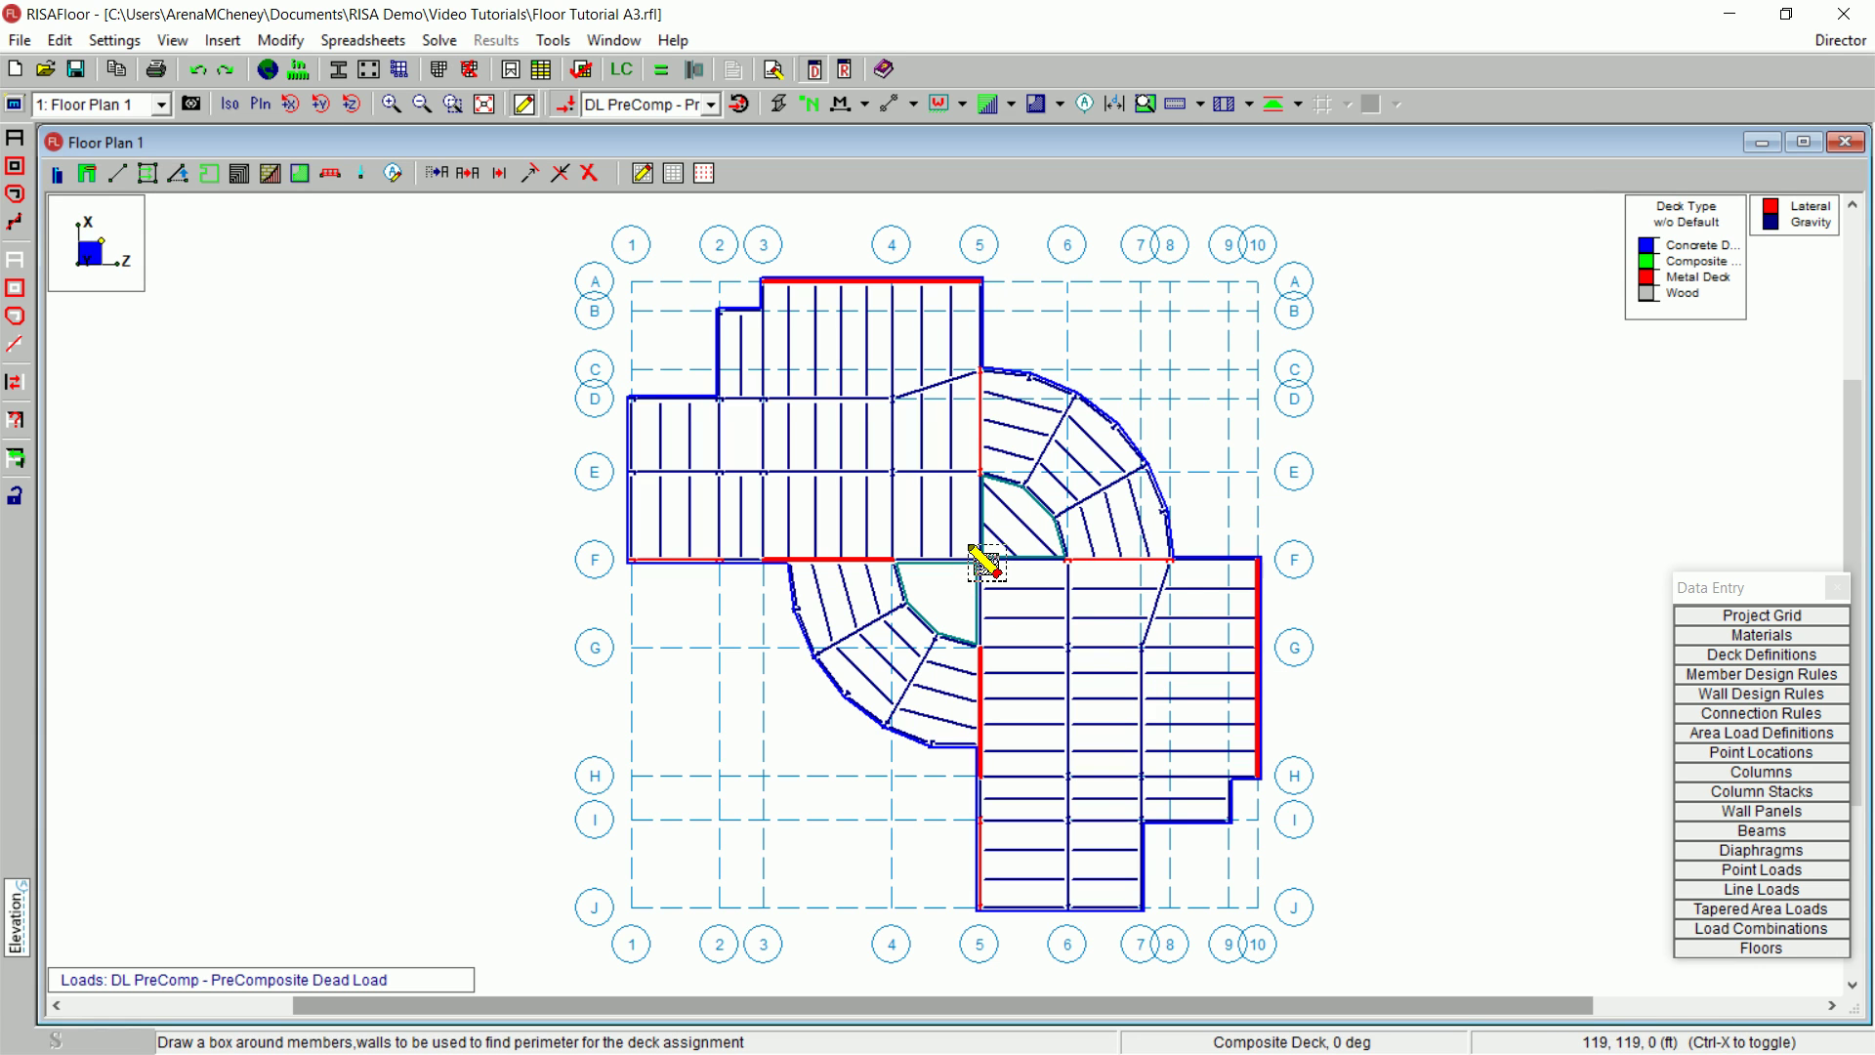
pyautogui.moveTo(970, 547)
pyautogui.mouseDown()
pyautogui.moveTo(1262, 872)
pyautogui.moveTo(1287, 927)
pyautogui.mouseUp()
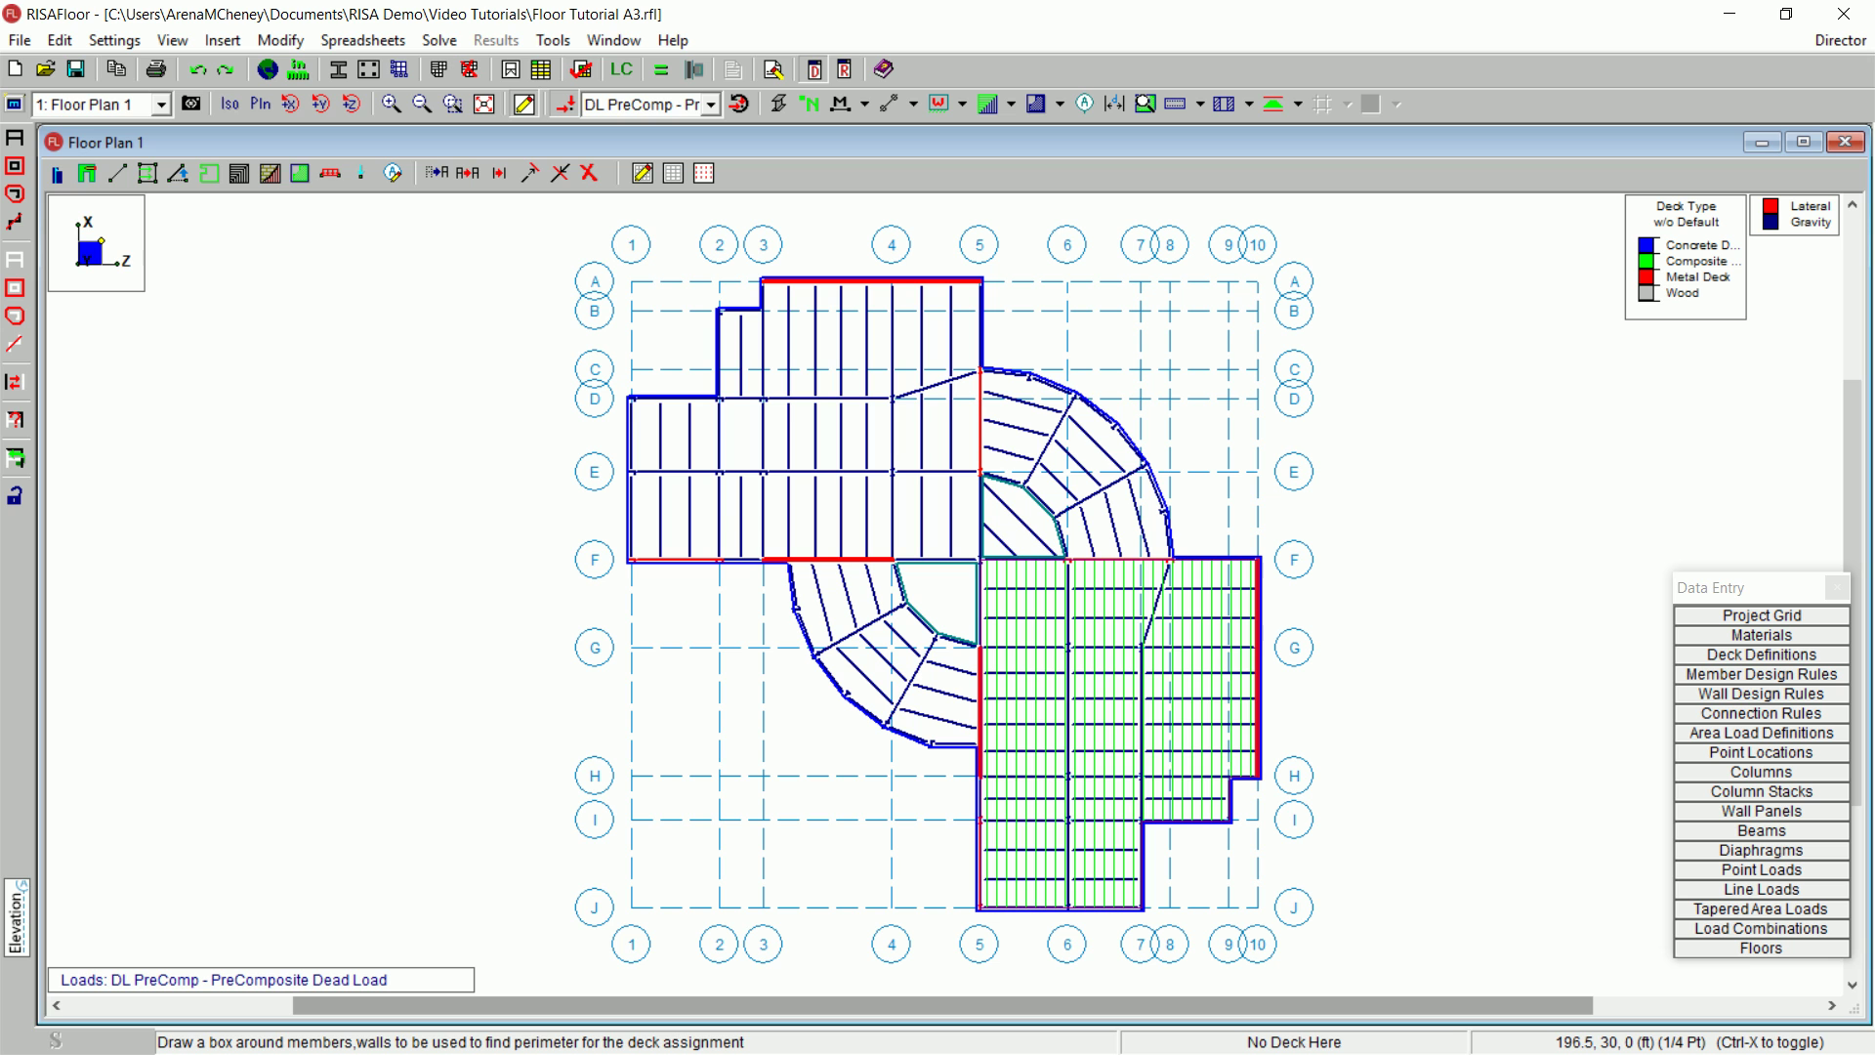
# Step: Assign Concrete Deck at 45° from the Z axis to the lower and upper curved bays
pyautogui.click(238, 172)
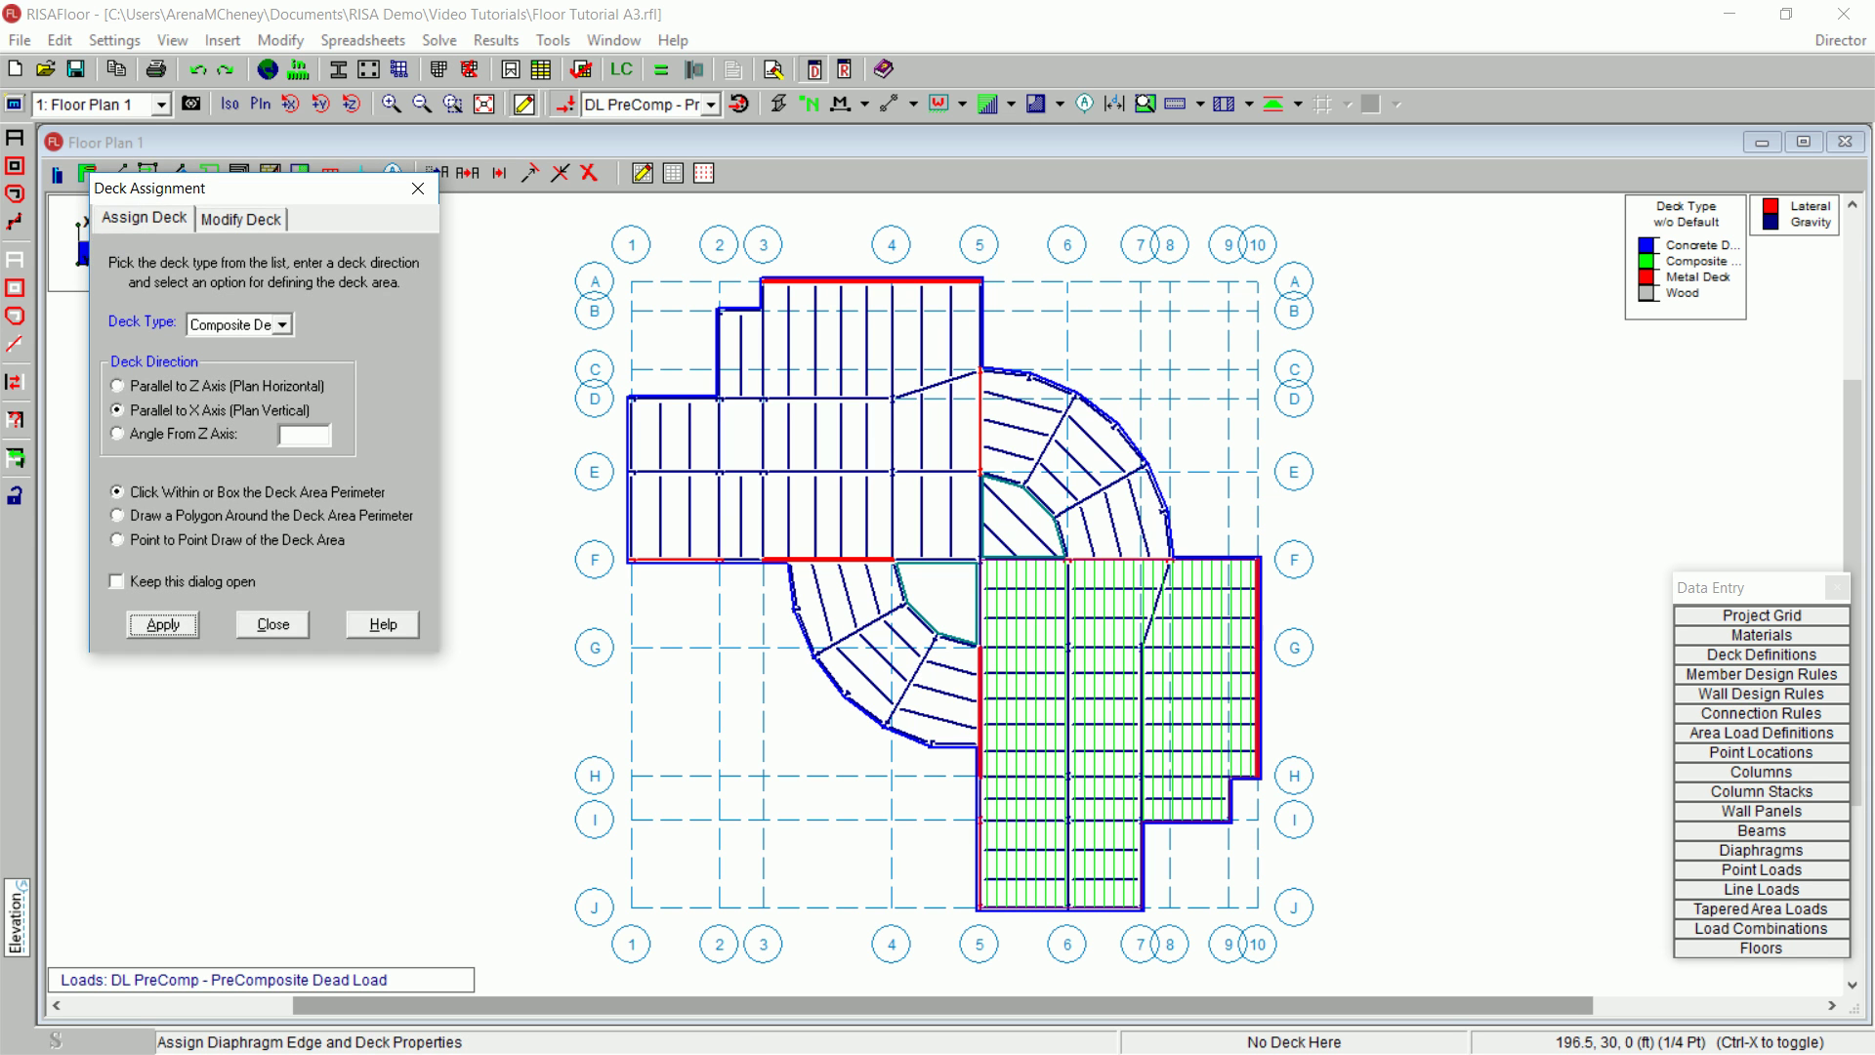
pyautogui.click(282, 324)
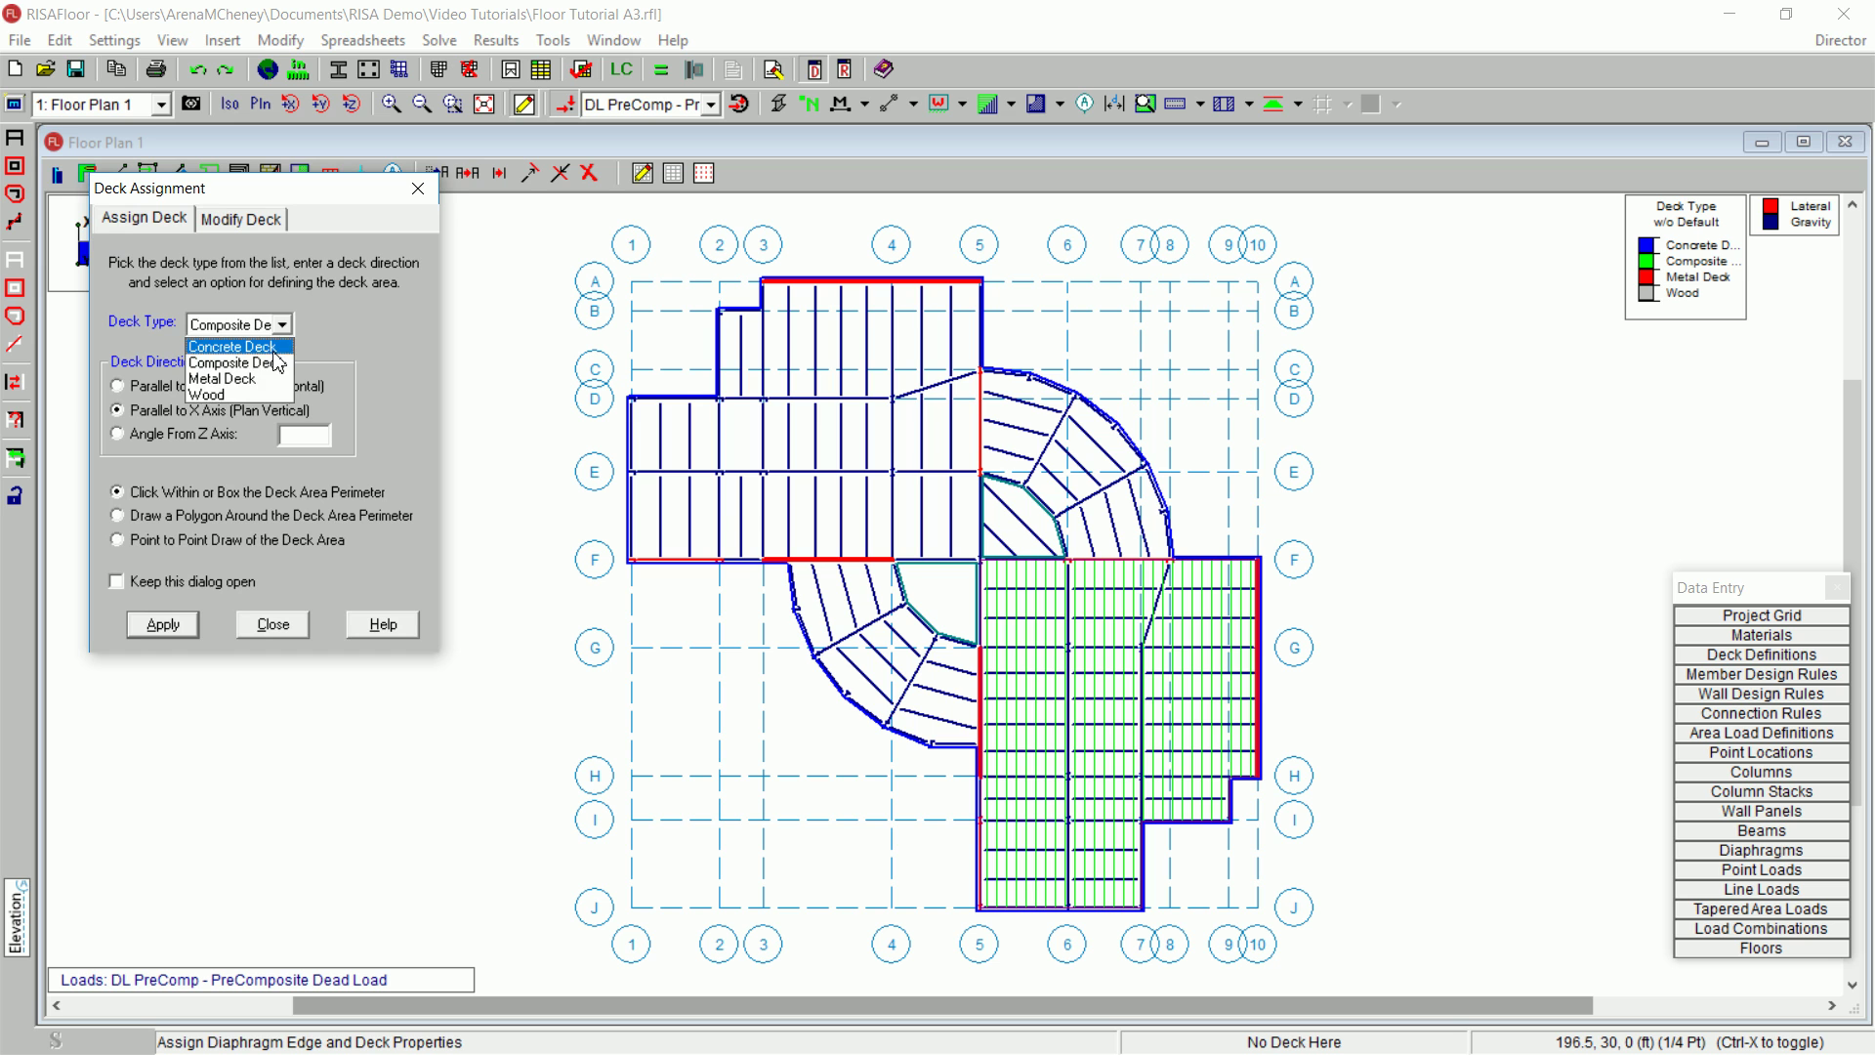
pyautogui.click(276, 351)
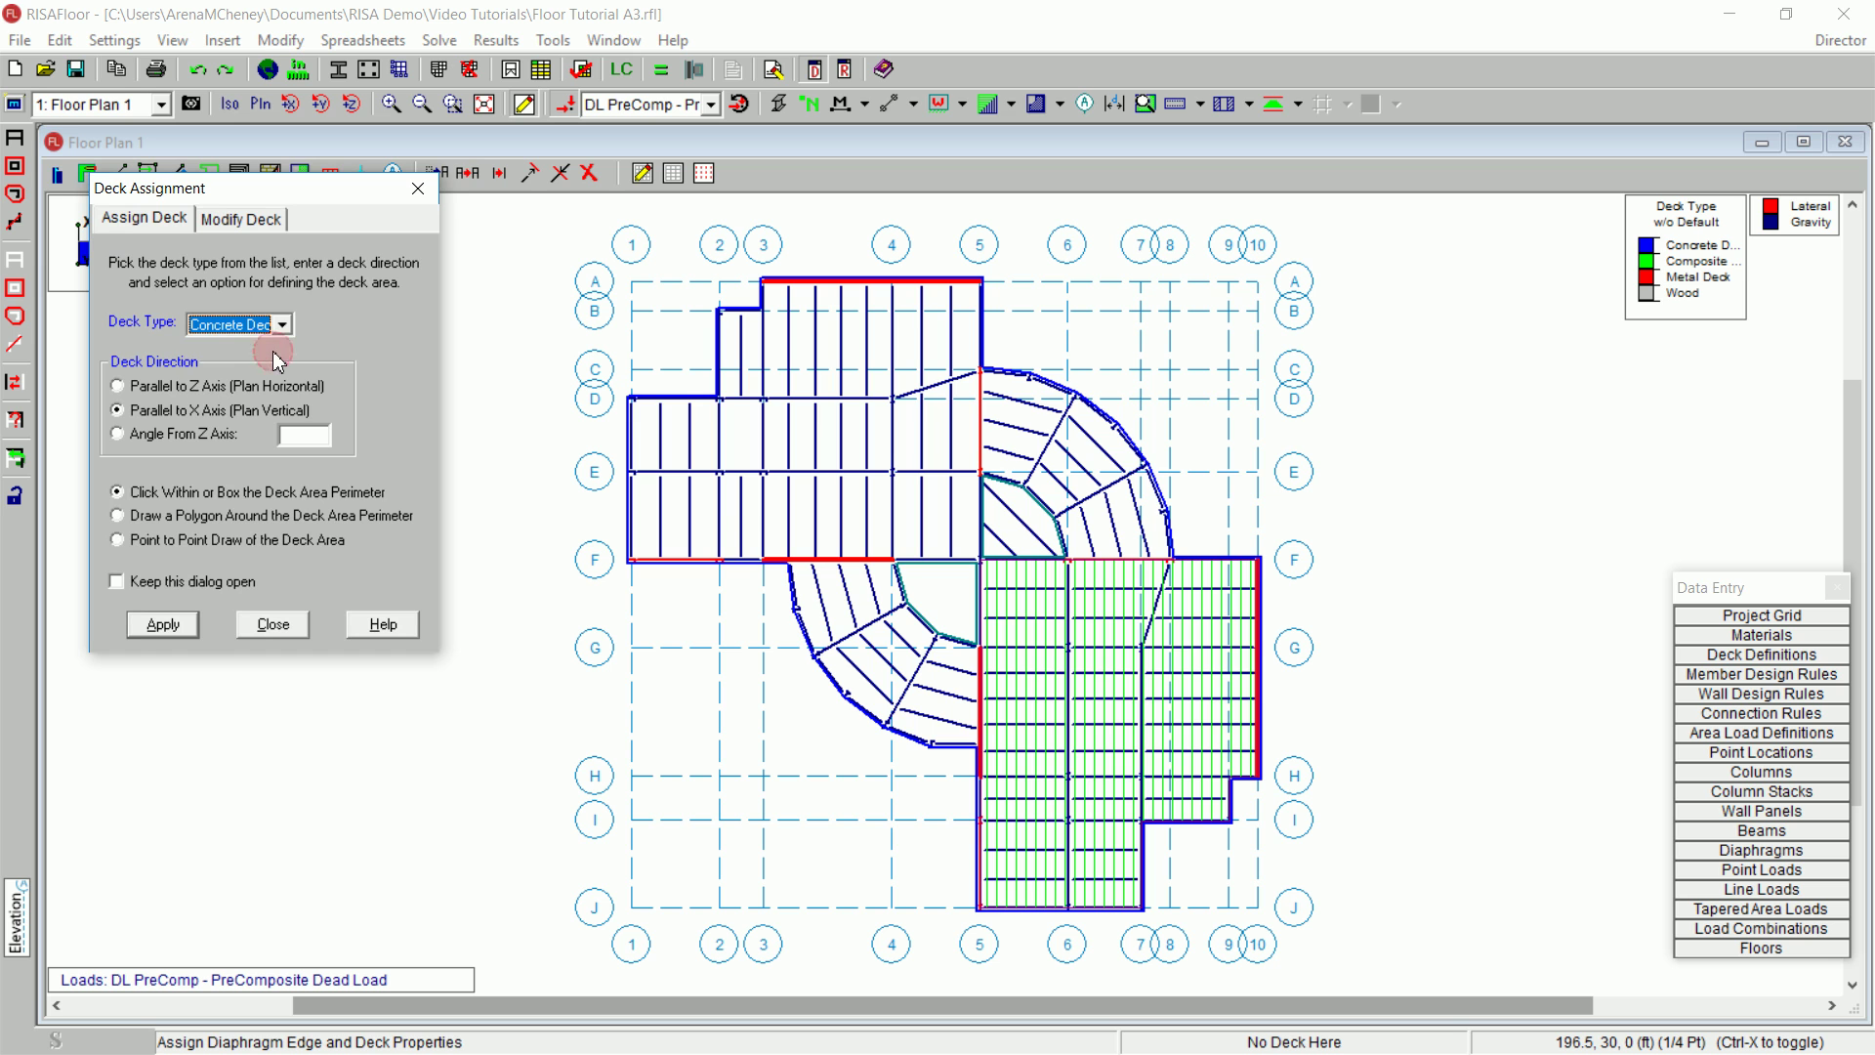
pyautogui.click(213, 435)
pyautogui.click(302, 436)
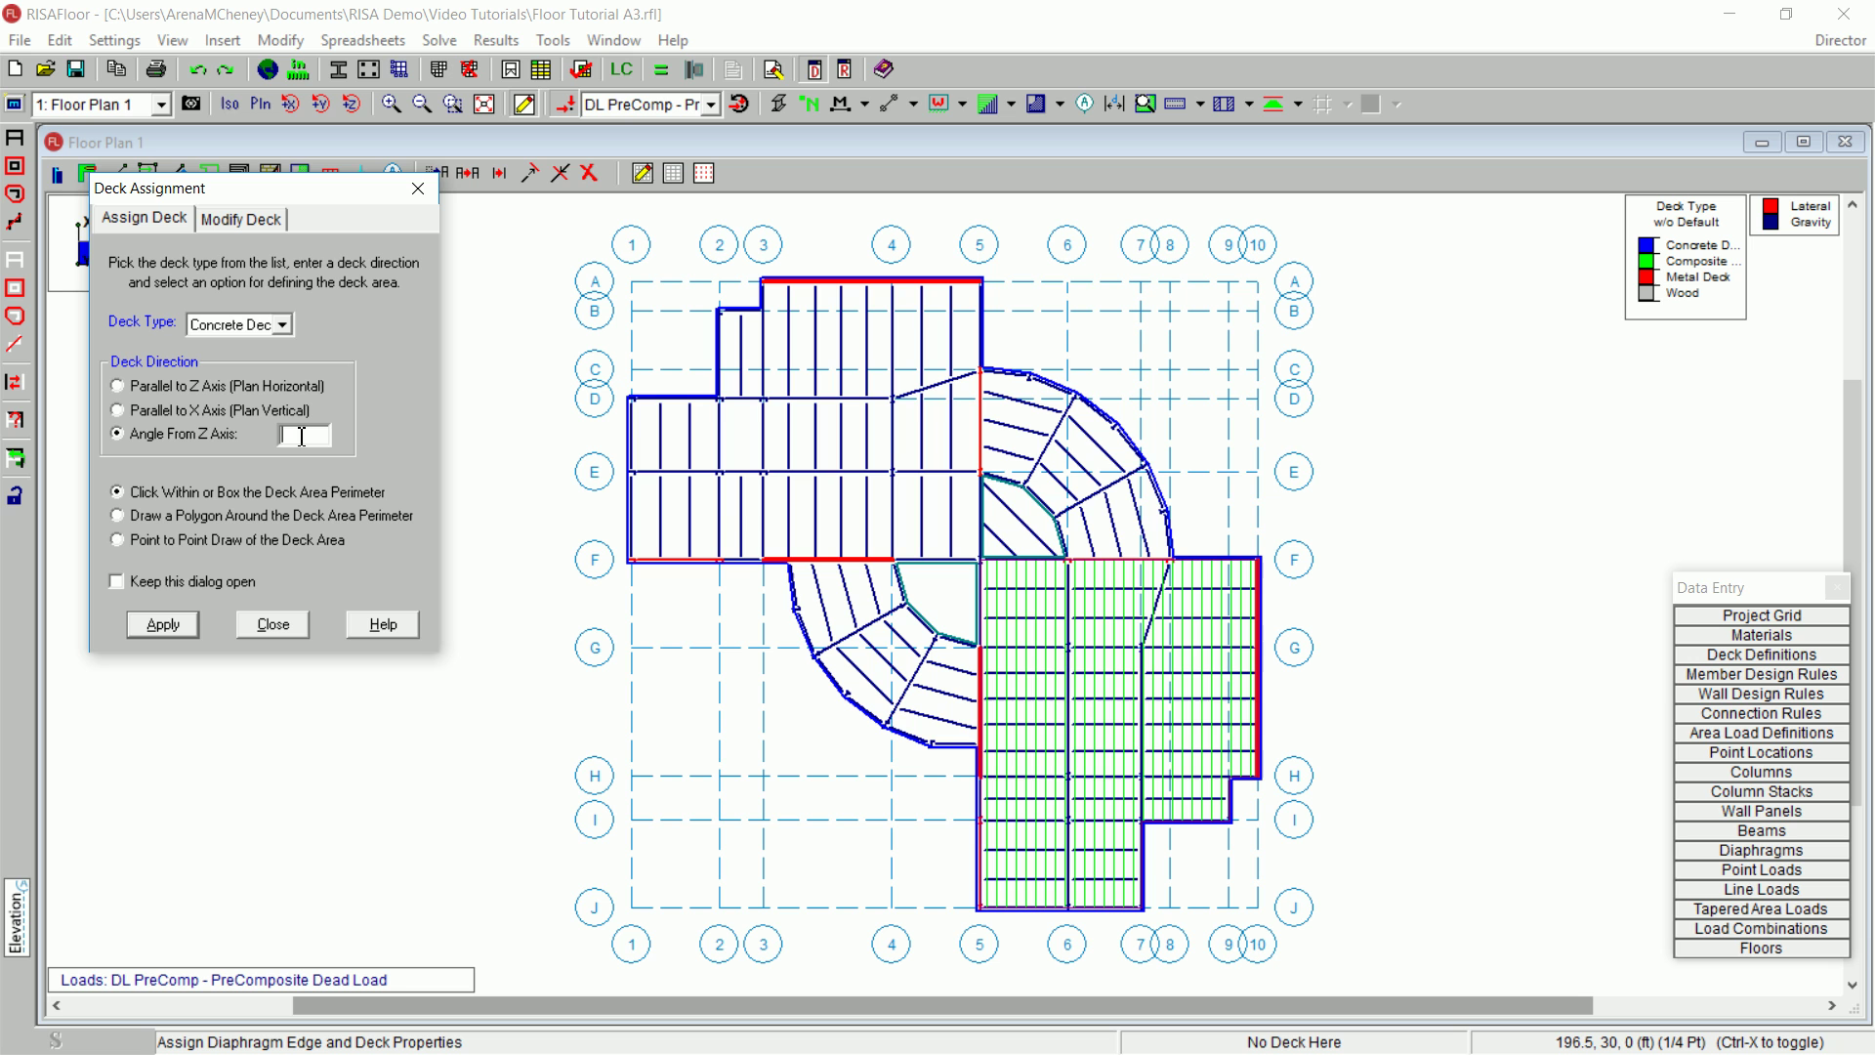
pyautogui.write('45')
pyautogui.click(166, 625)
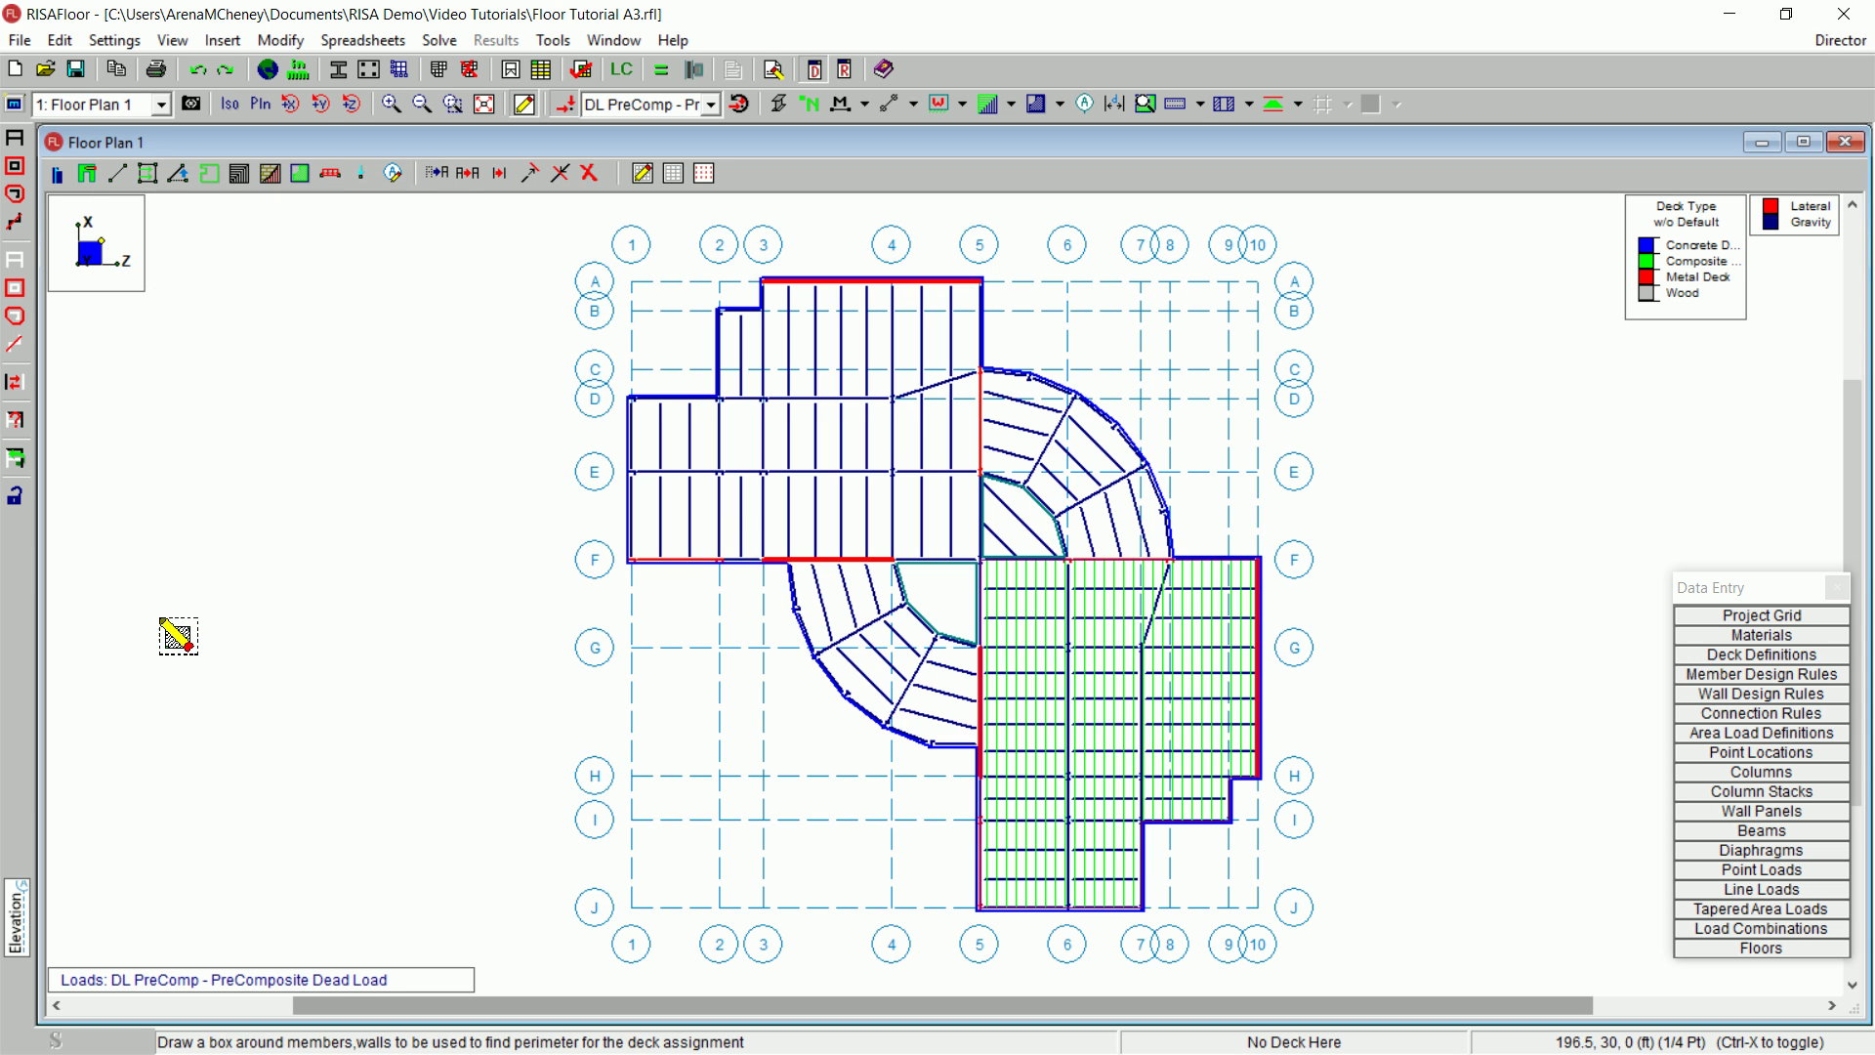
pyautogui.moveTo(771, 558); pyautogui.dragTo(997, 780)
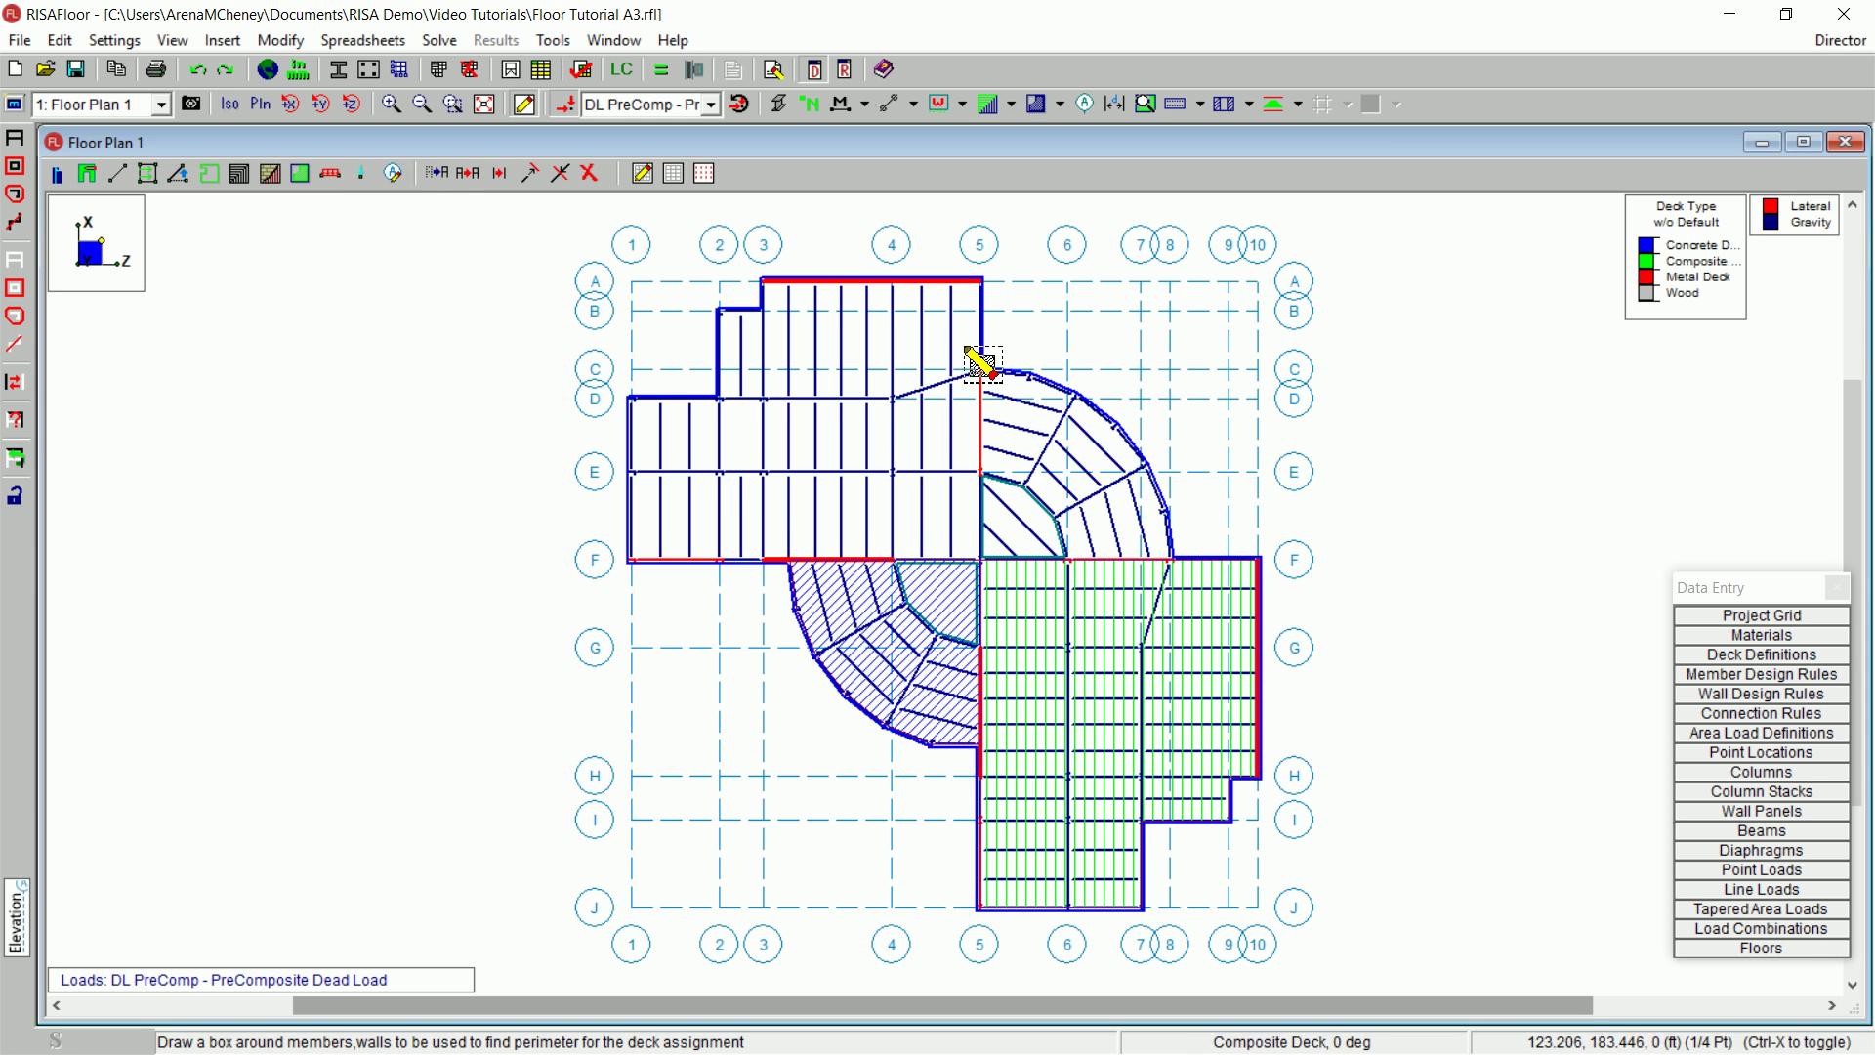
pyautogui.moveTo(965, 346)
pyautogui.mouseDown()
pyautogui.moveTo(1103, 550)
pyautogui.moveTo(1193, 583)
pyautogui.mouseUp()
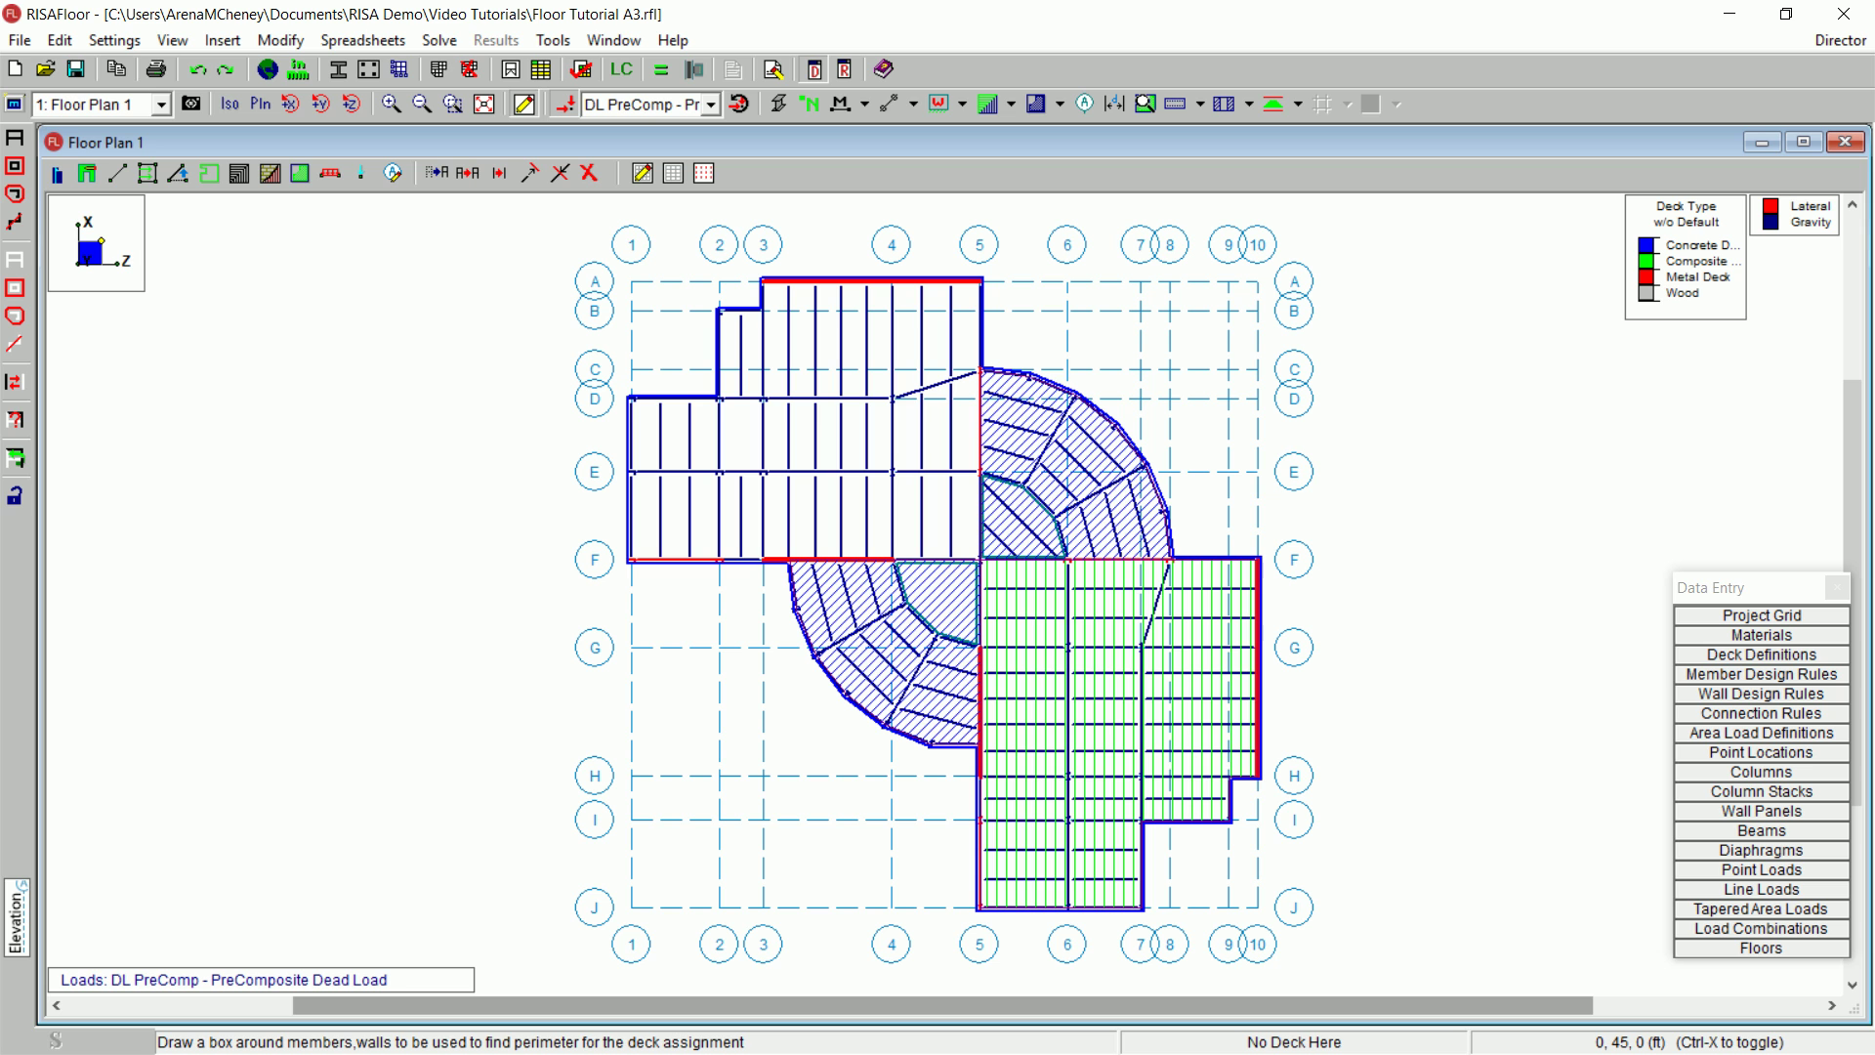
# Step: Set the Model Display Options to show decks As Applied
pyautogui.click(173, 41)
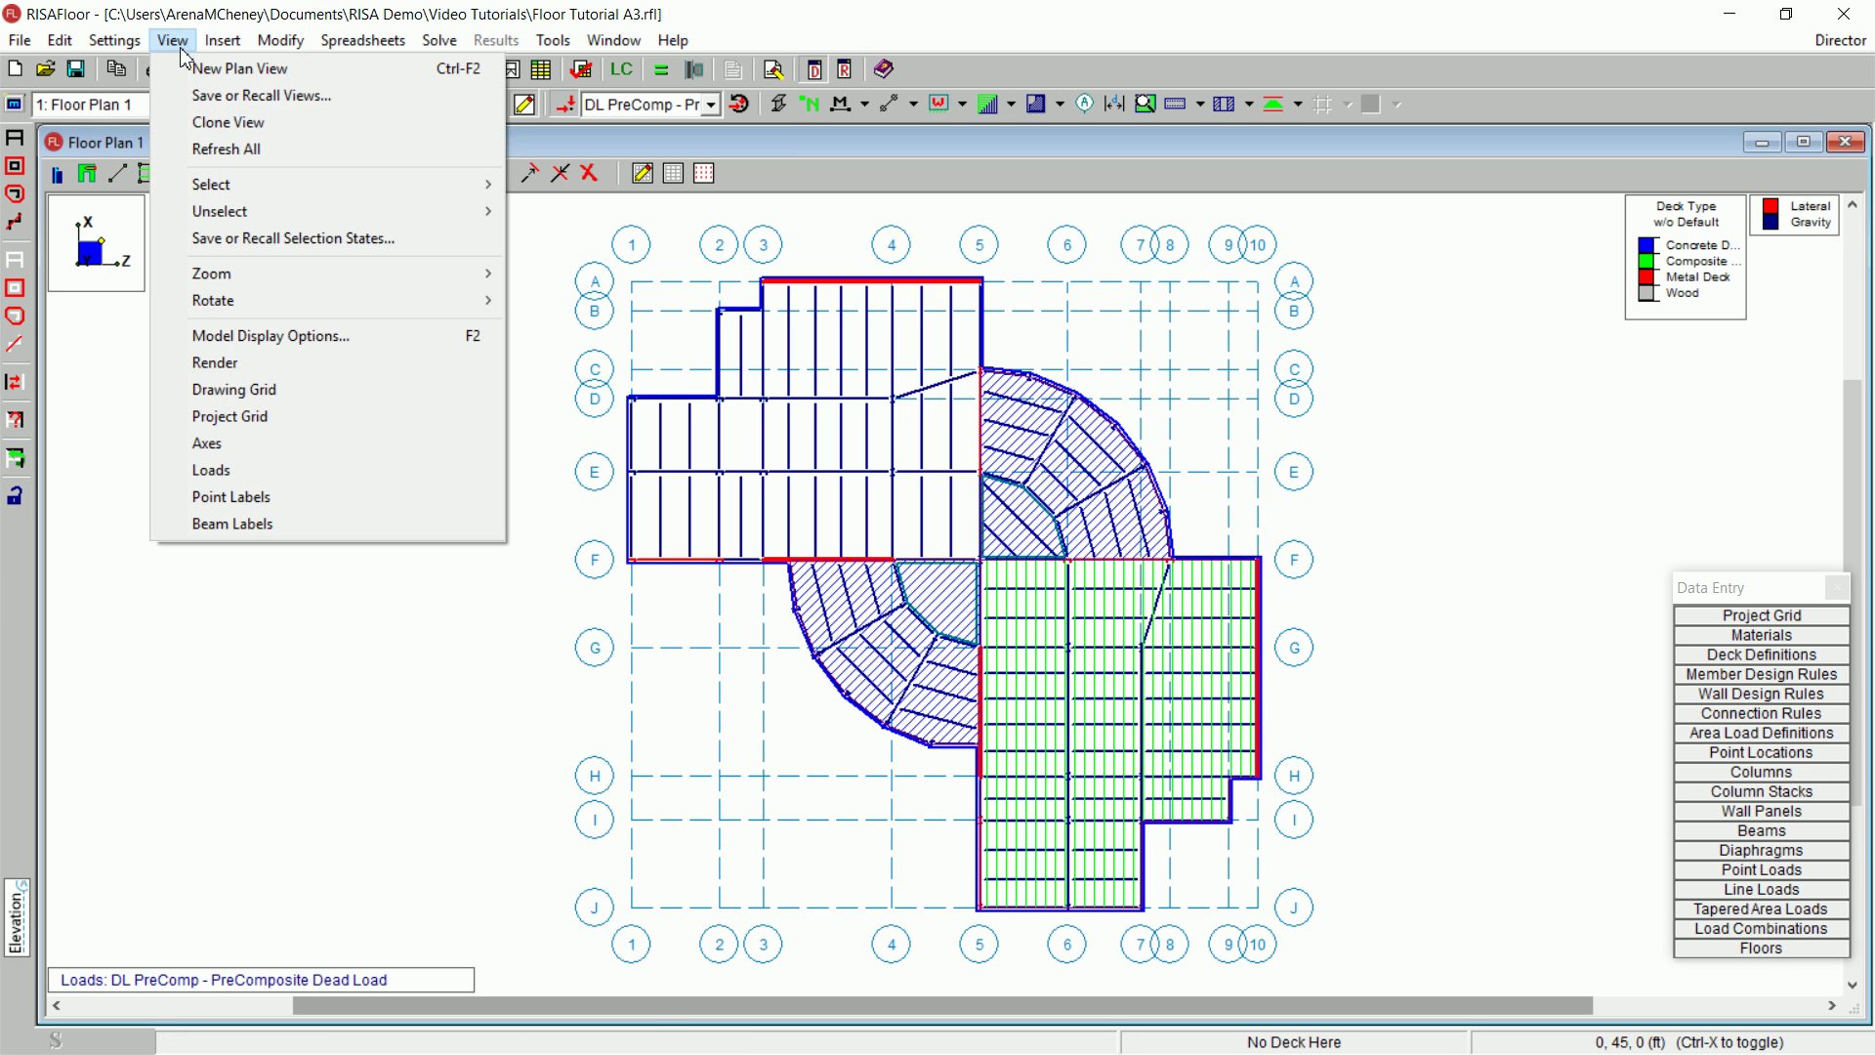
pyautogui.click(251, 341)
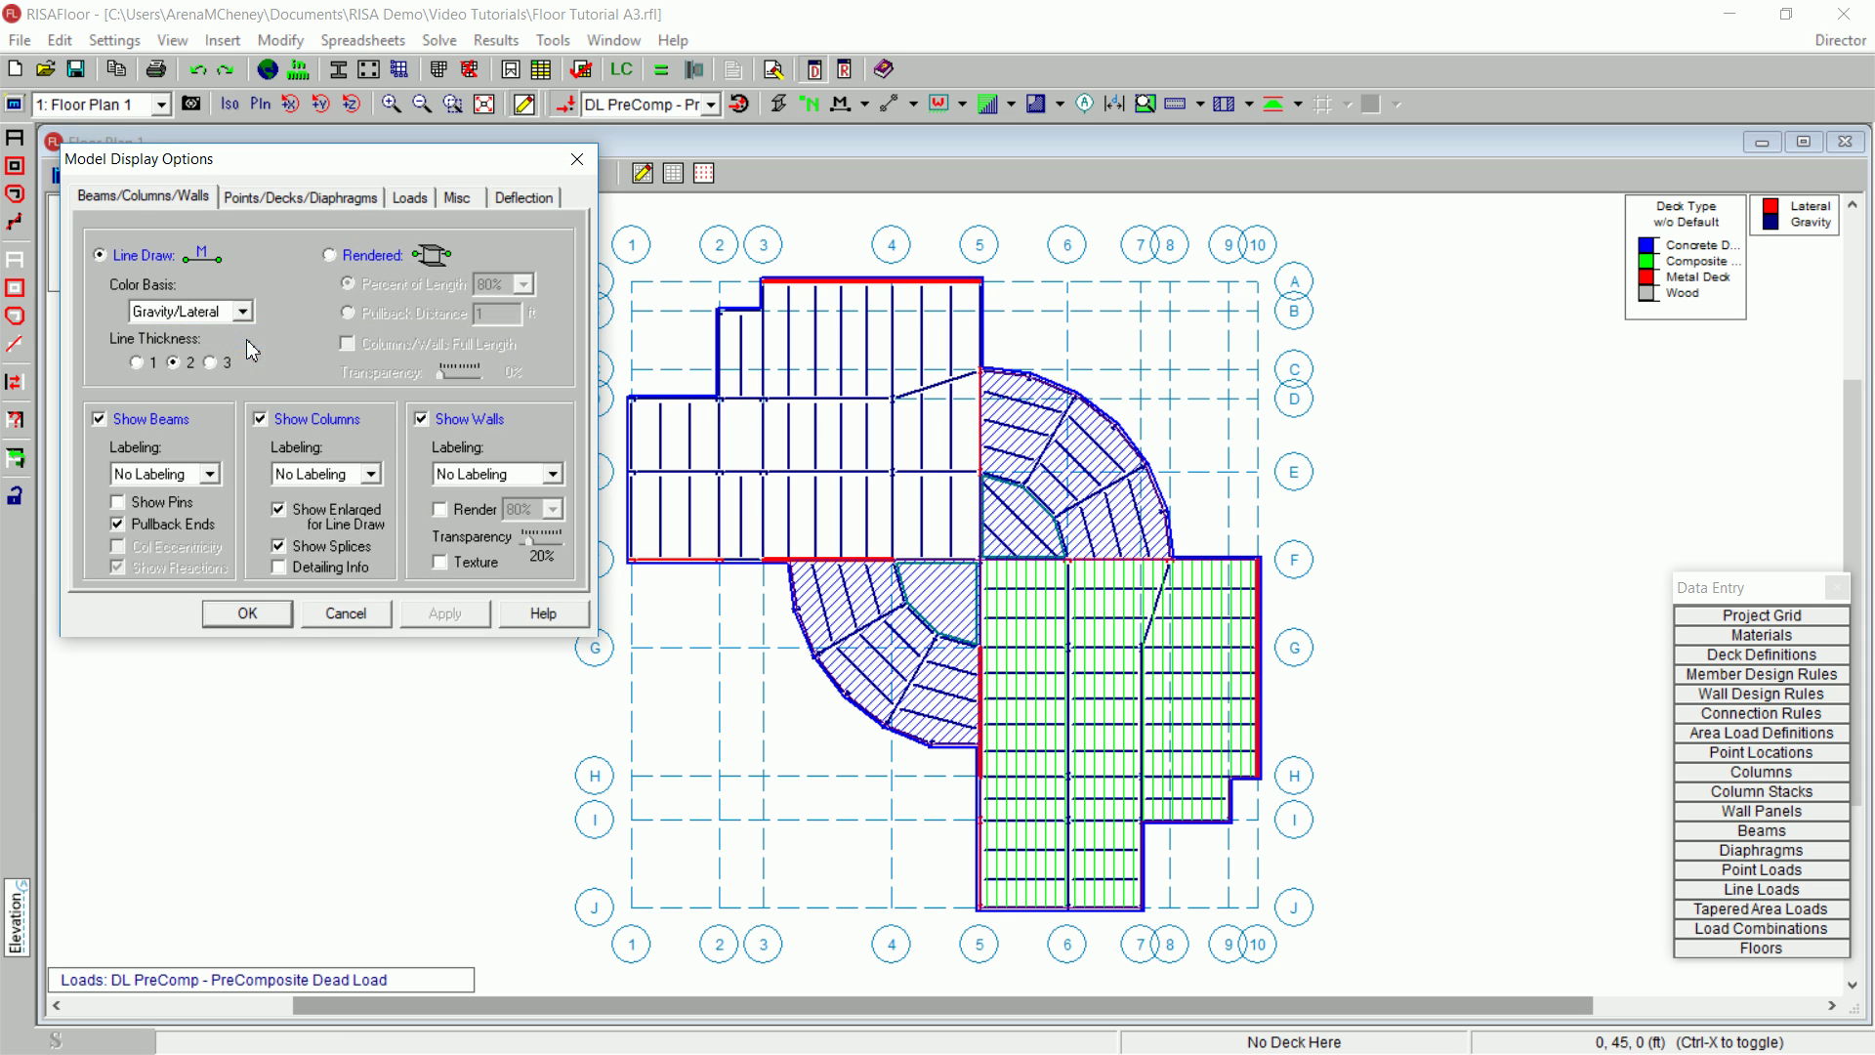
pyautogui.click(253, 203)
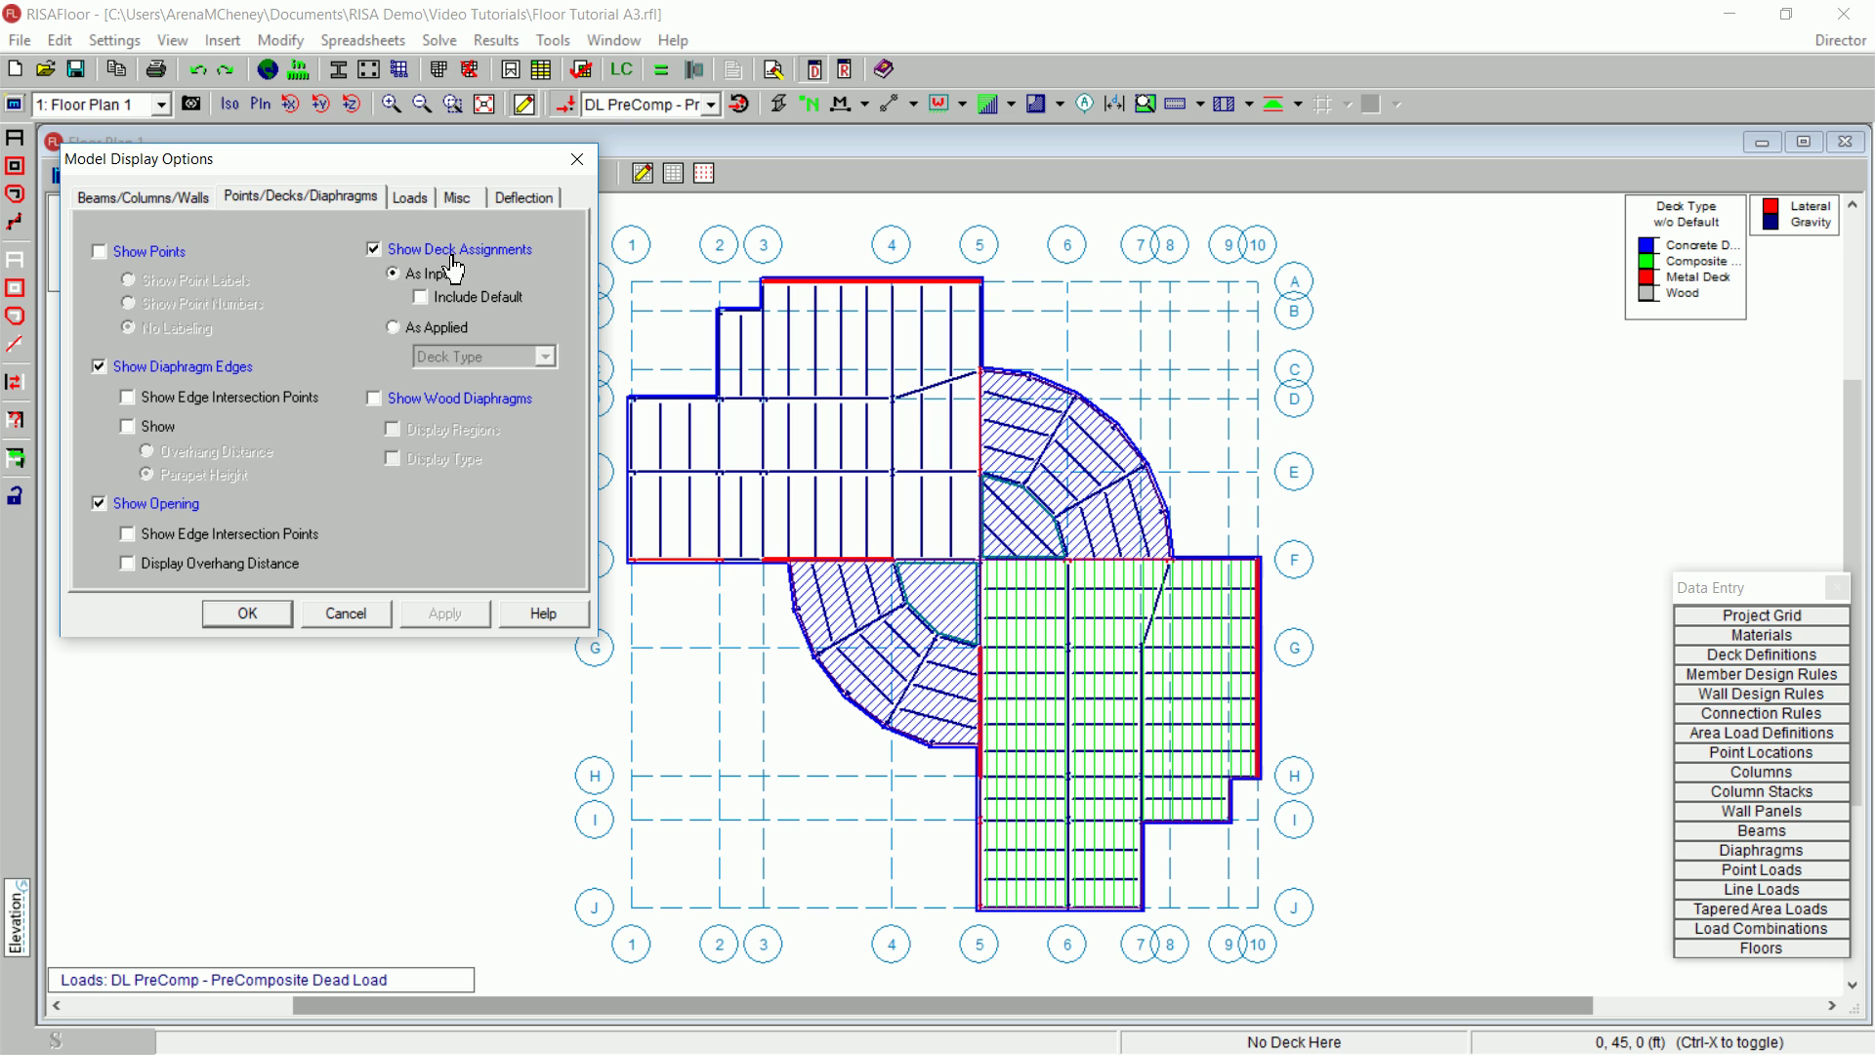
pyautogui.click(448, 329)
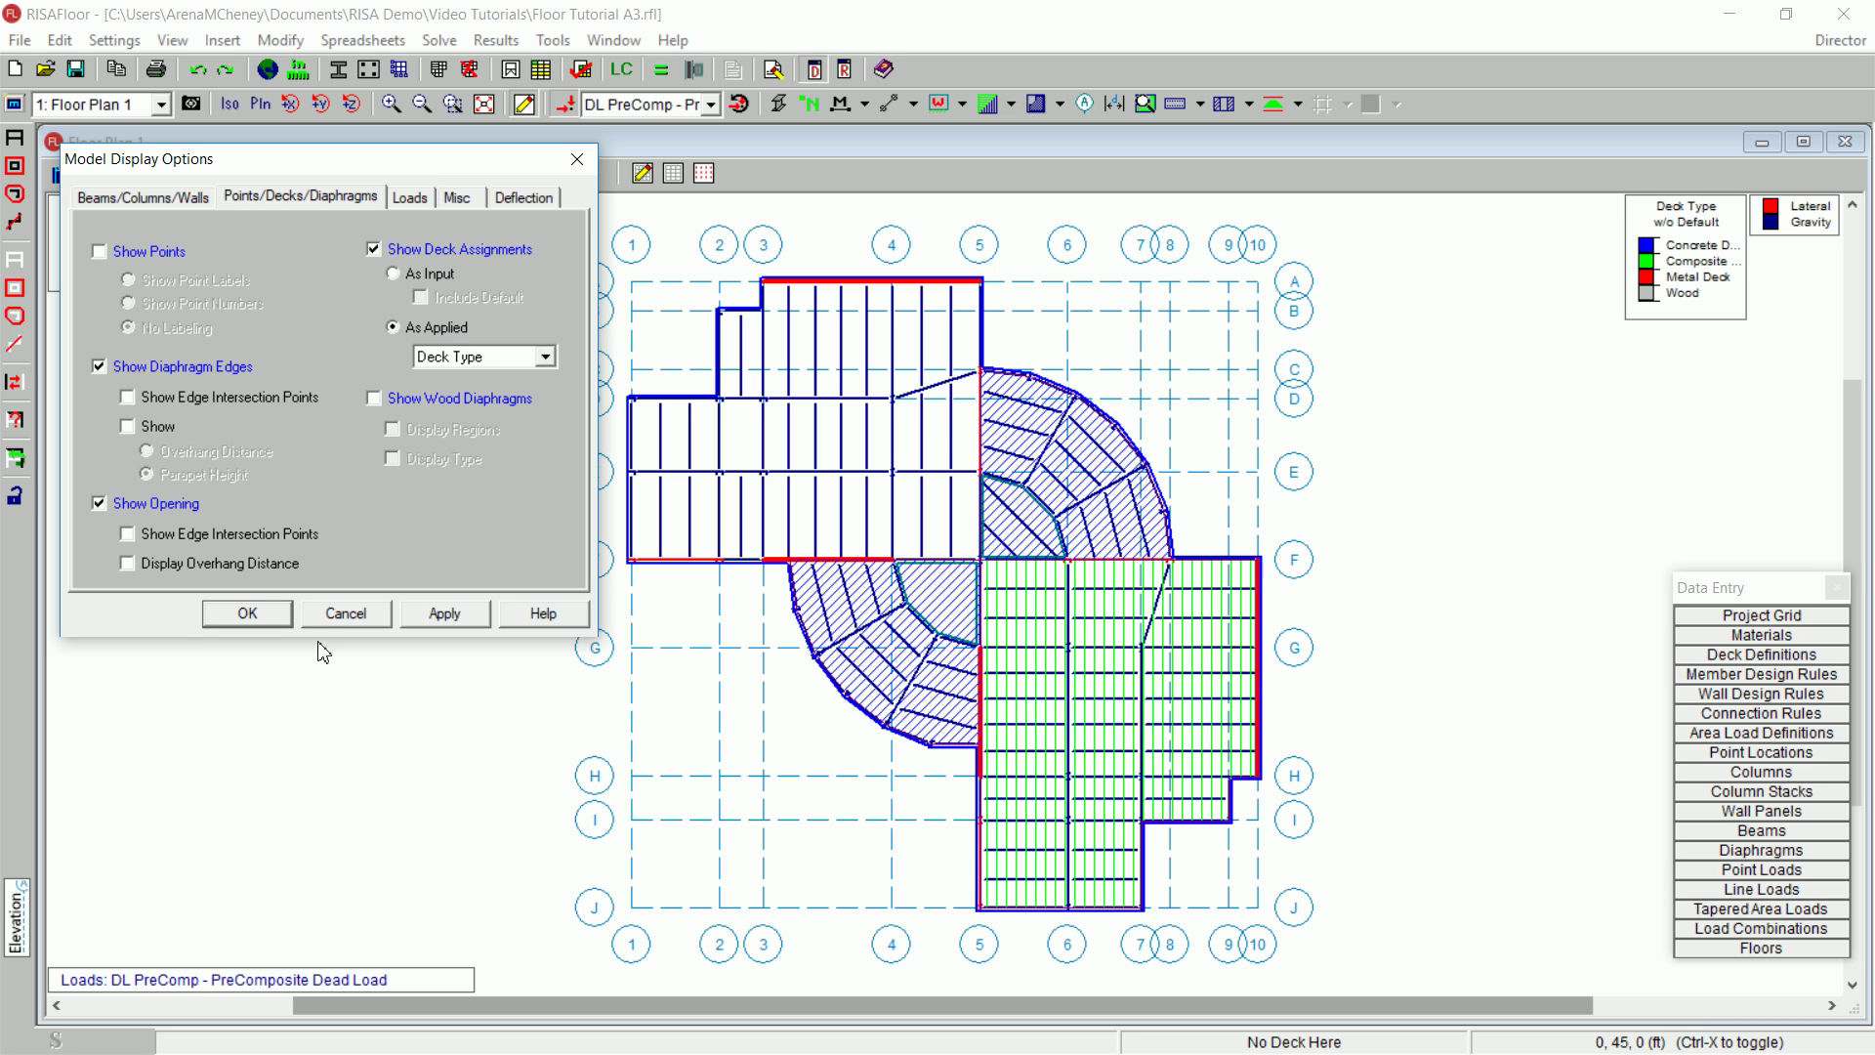
pyautogui.click(256, 615)
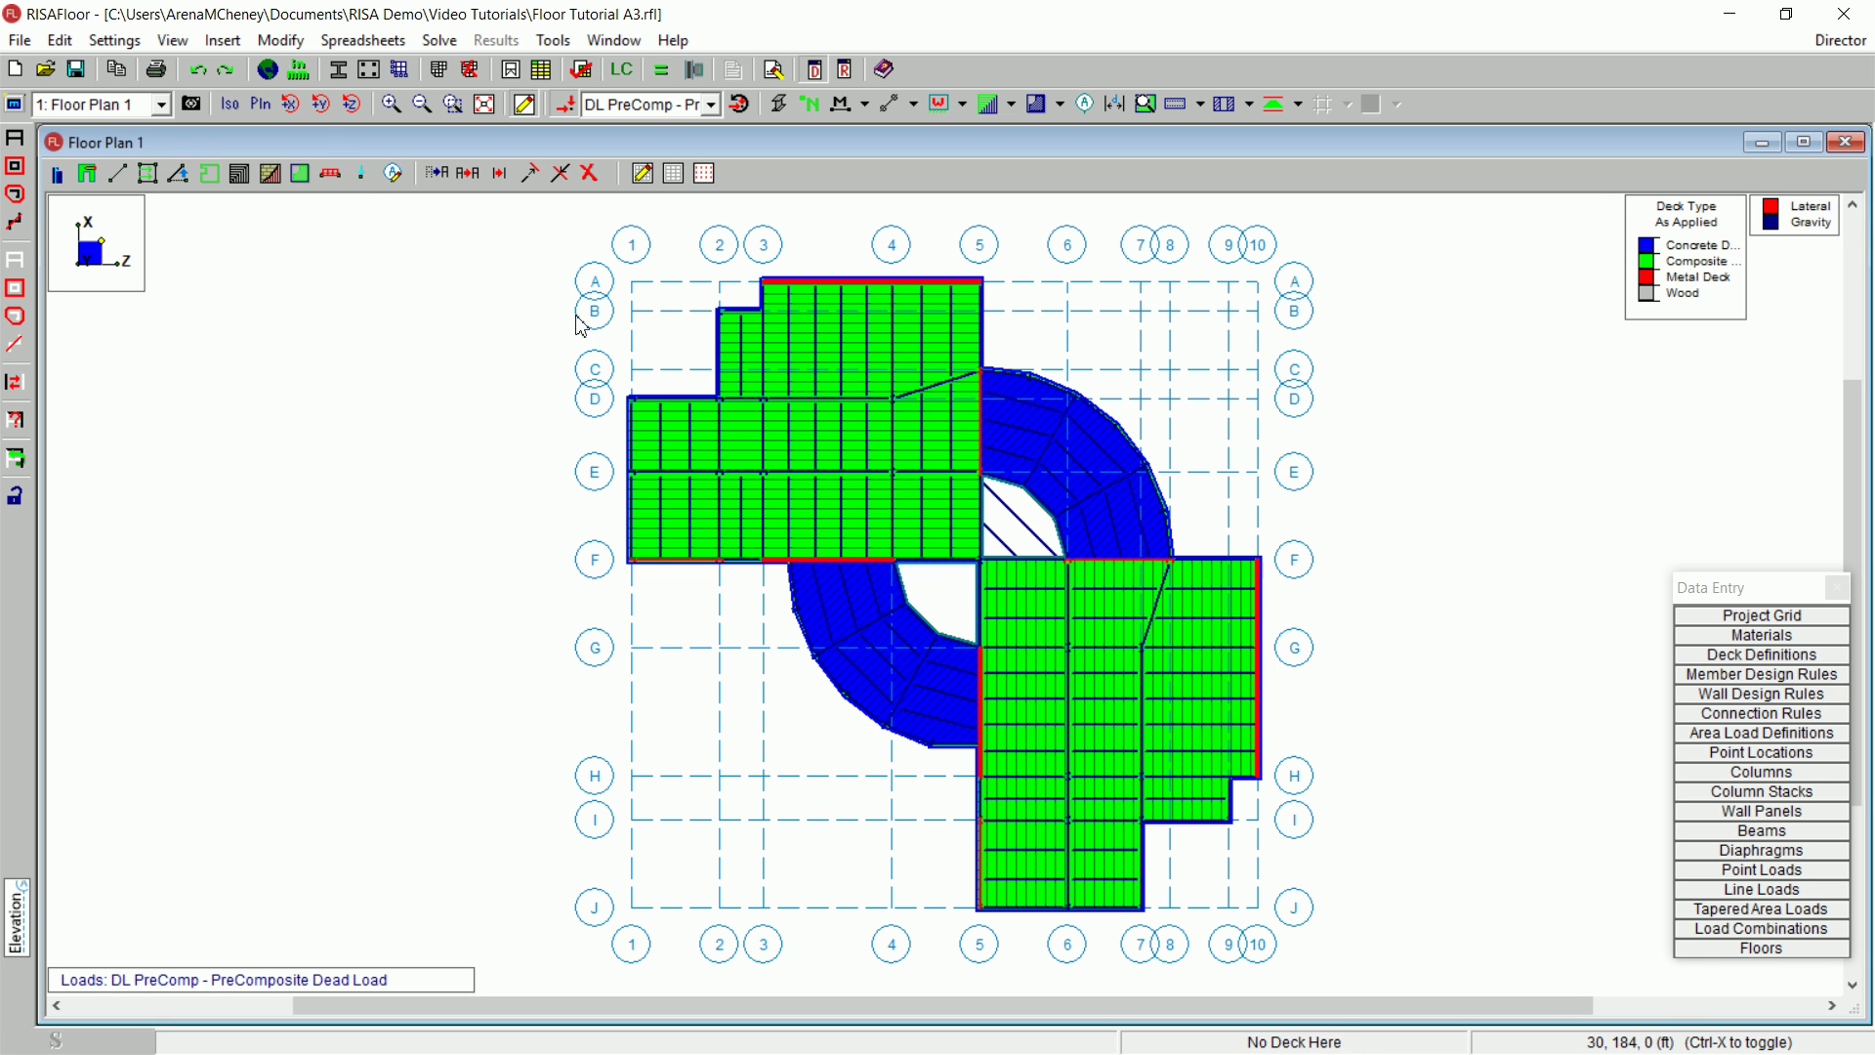
# Step: Turn off Show Deck Assignments in Model Display Options so only framing appears
pyautogui.click(176, 41)
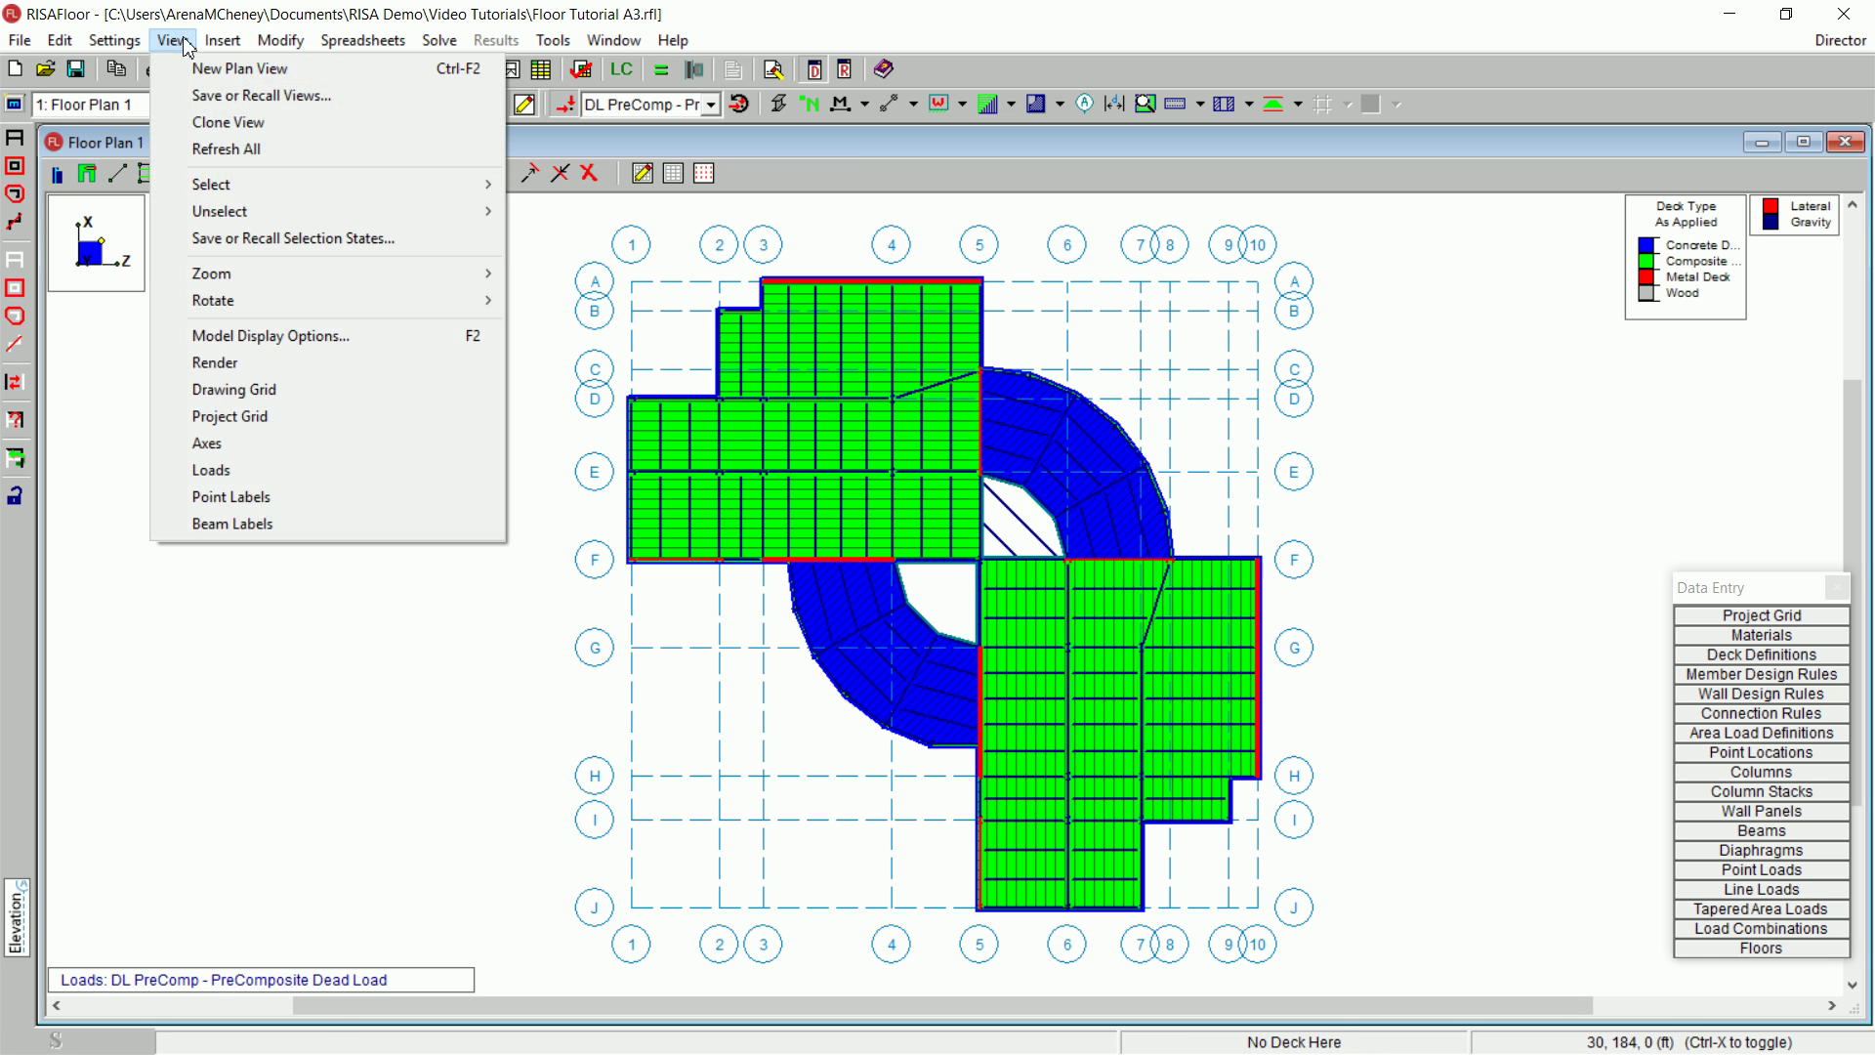
pyautogui.click(292, 342)
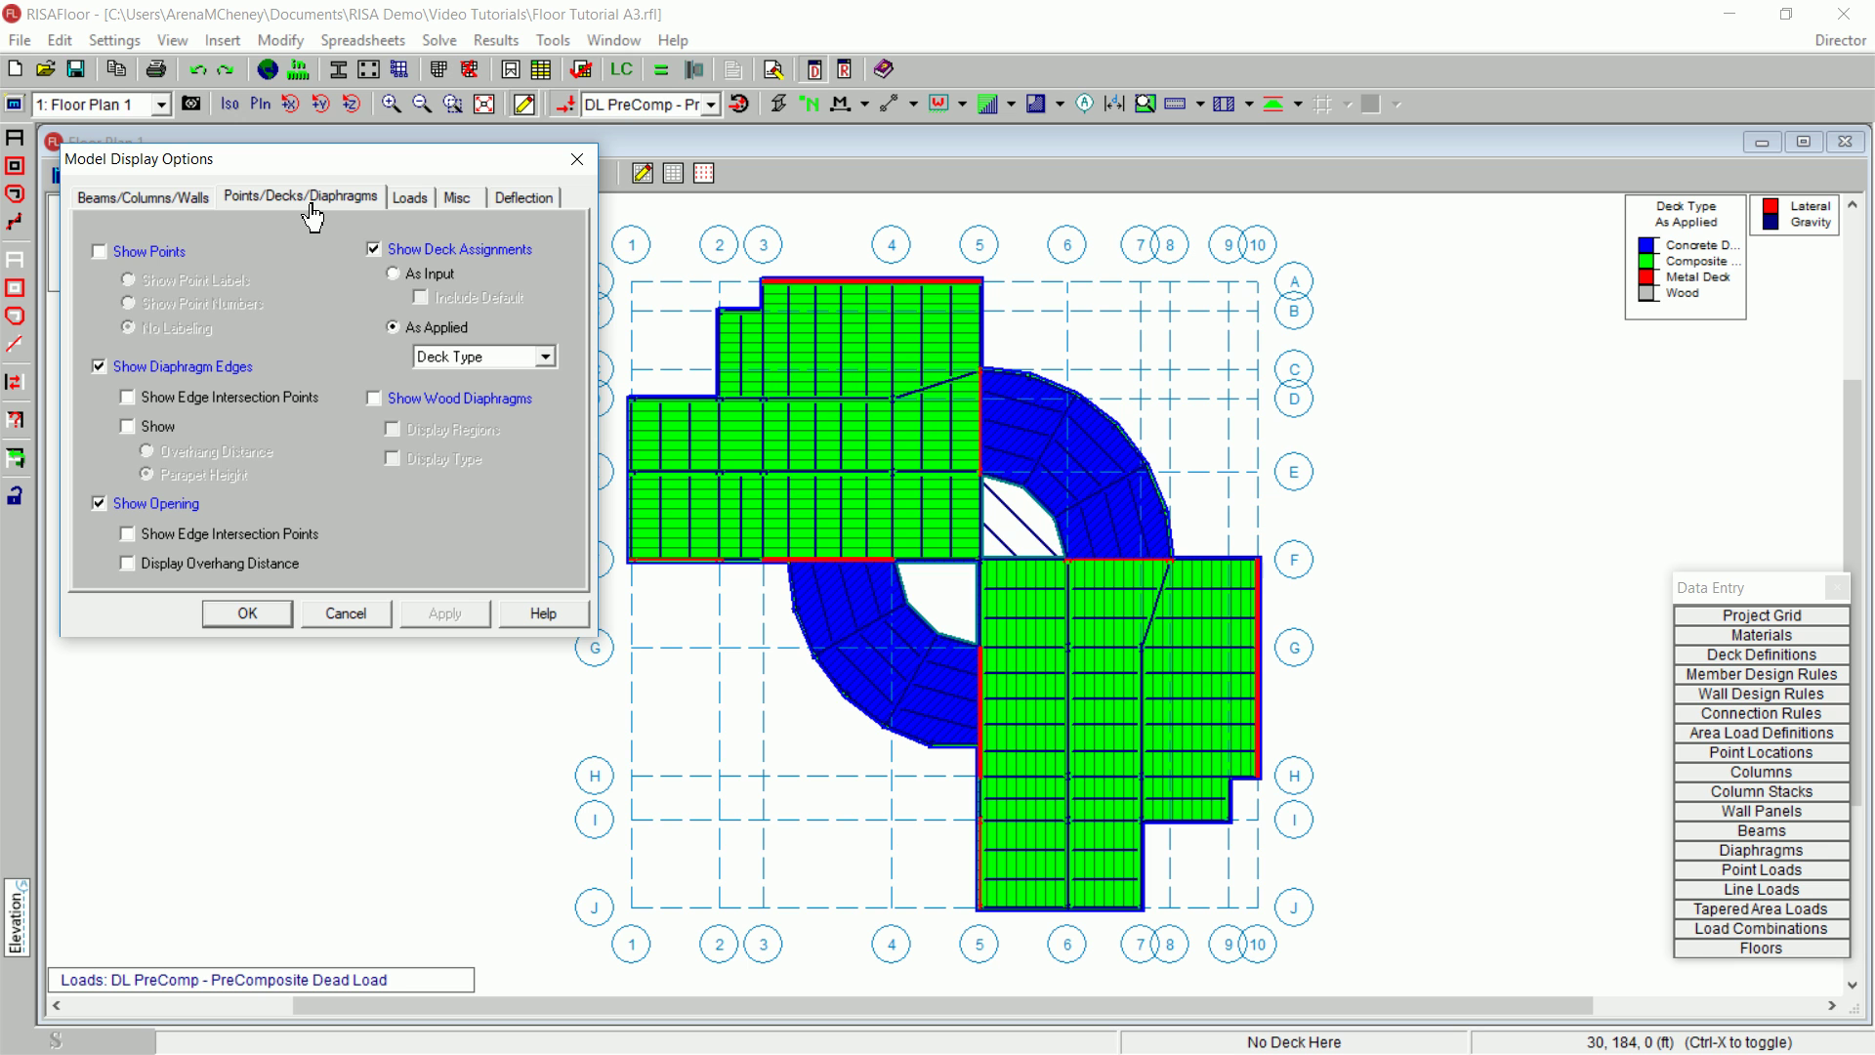
pyautogui.click(420, 251)
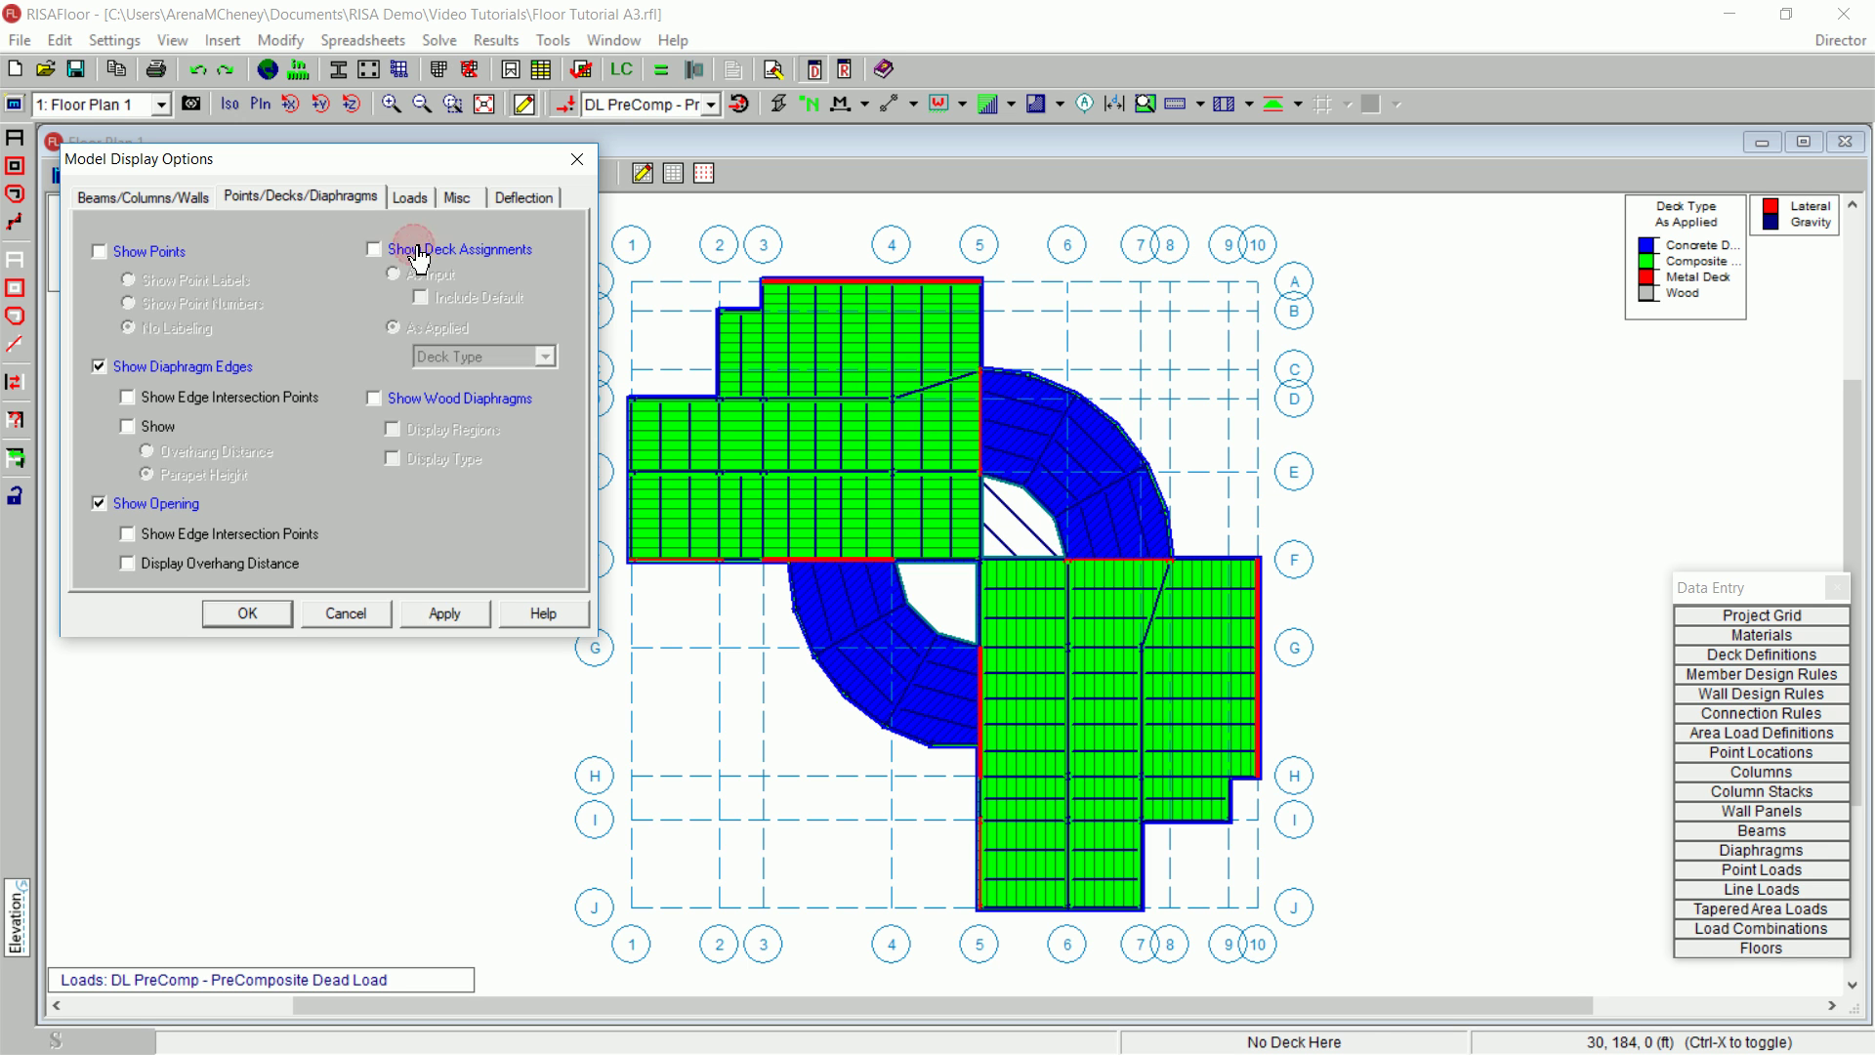
pyautogui.click(273, 611)
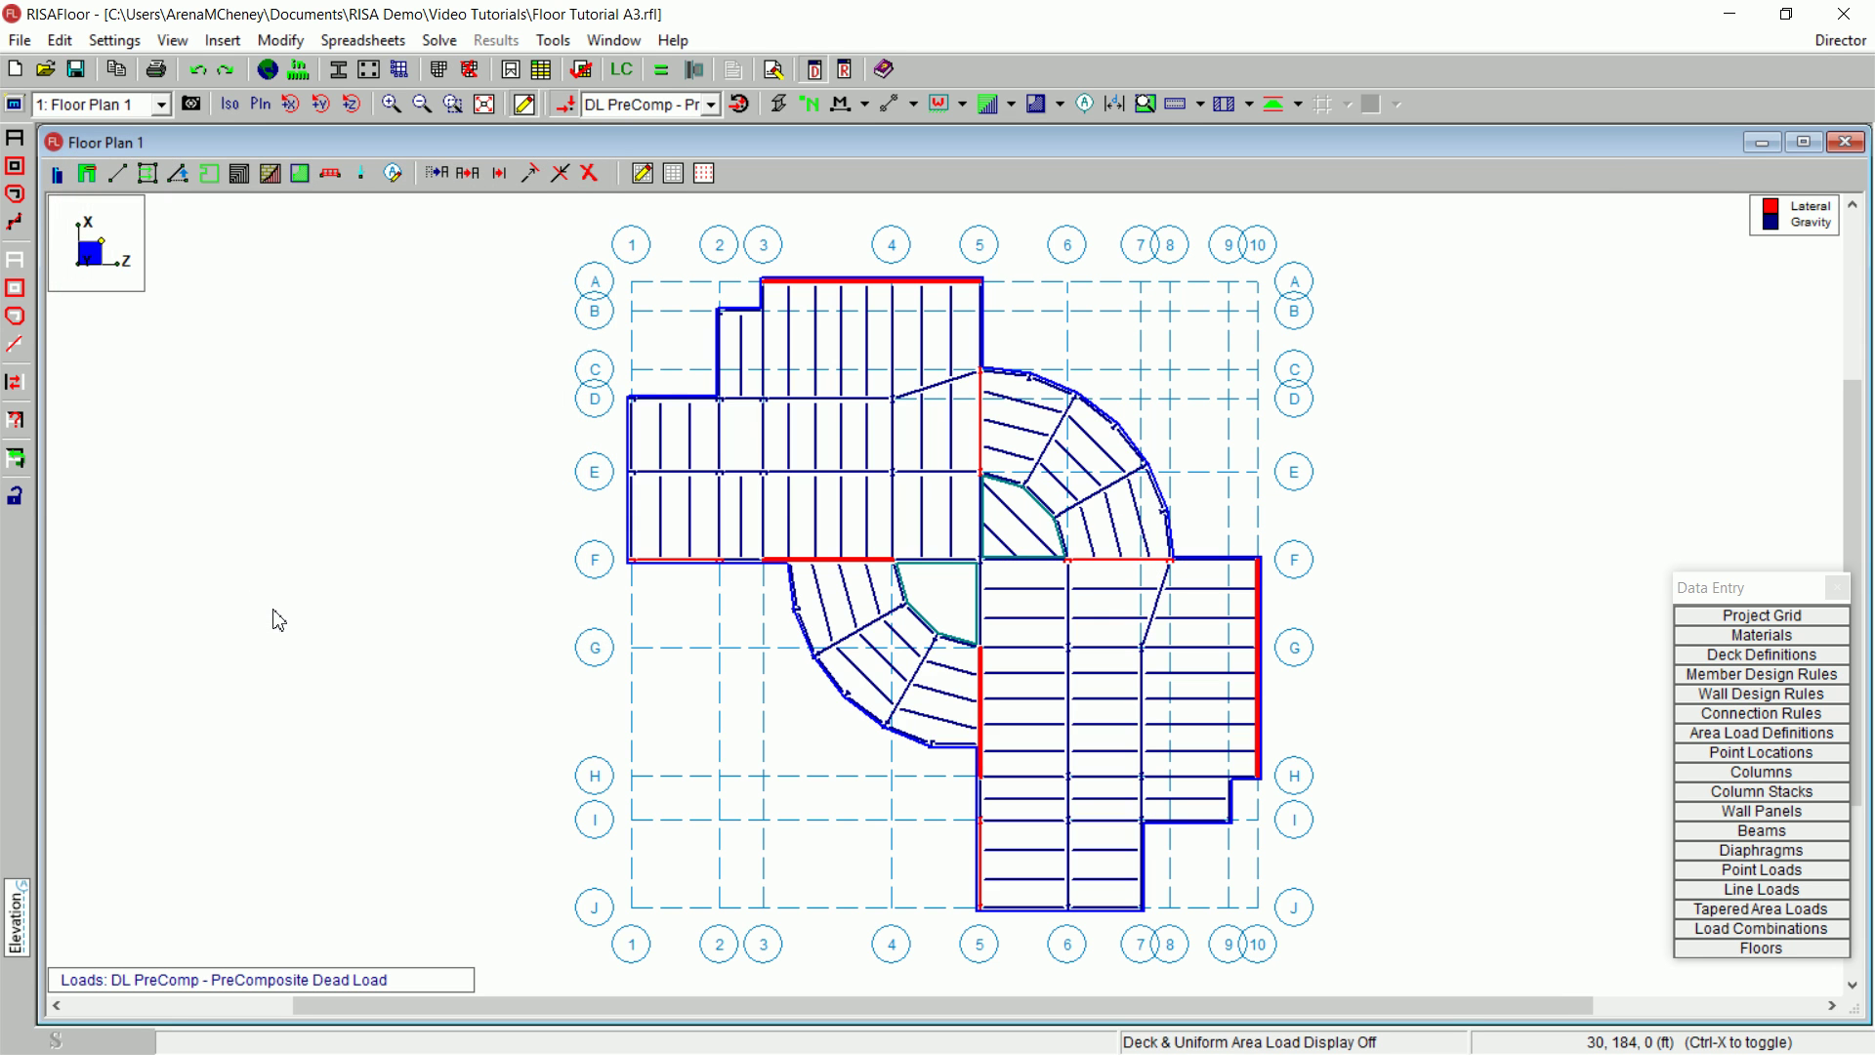